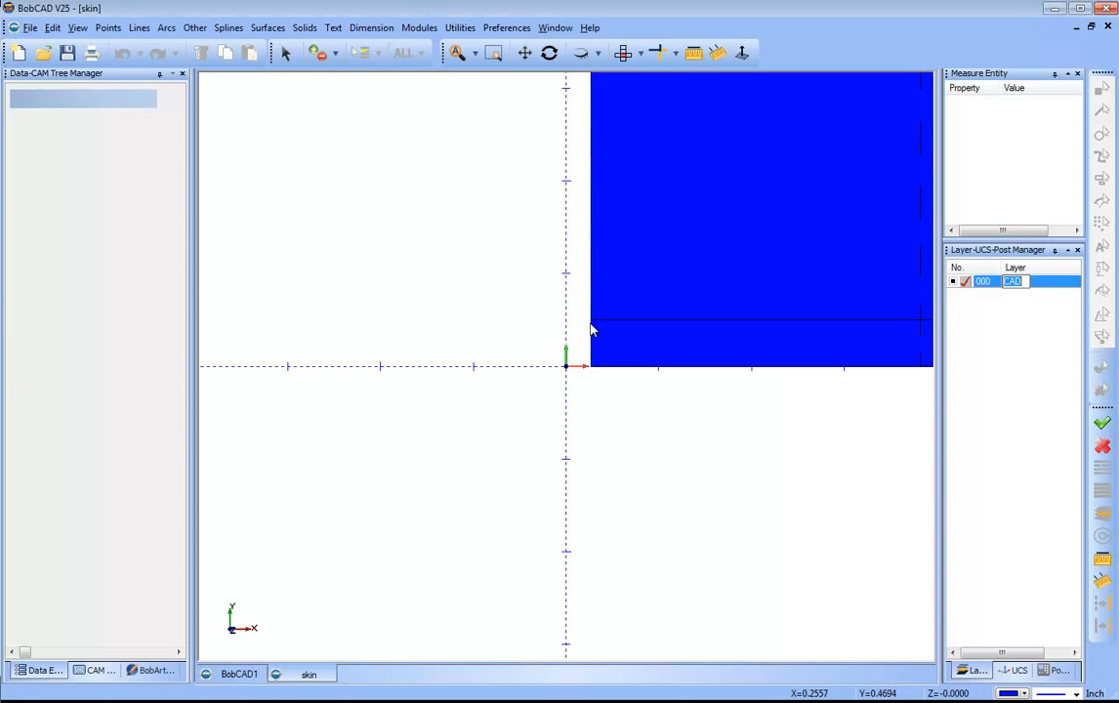
# Try to offset the entire surface model by a distance of -0.625 with the preview on
pyautogui.click(524, 53)
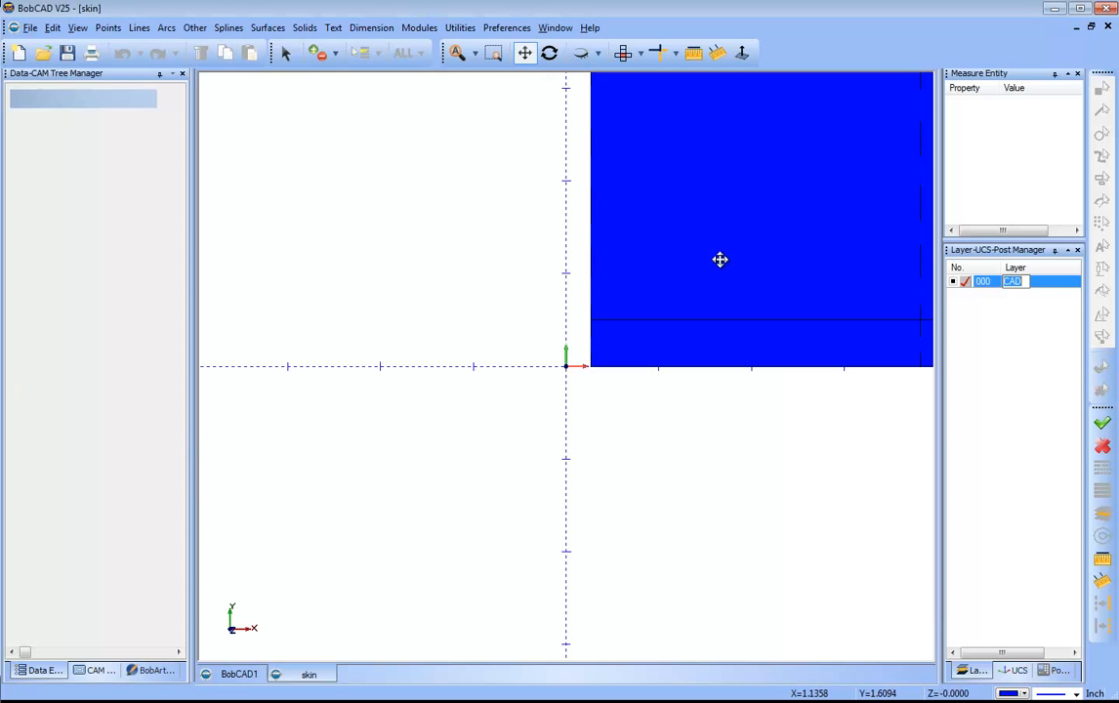
pyautogui.moveTo(719, 257); pyautogui.dragTo(565, 332)
pyautogui.scroll(-8, 694, 315)
pyautogui.moveTo(686, 306); pyautogui.dragTo(534, 345)
pyautogui.scroll(1, 564, 338)
pyautogui.click(549, 53)
pyautogui.moveTo(597, 265); pyautogui.dragTo(527, 477)
pyautogui.click(267, 28)
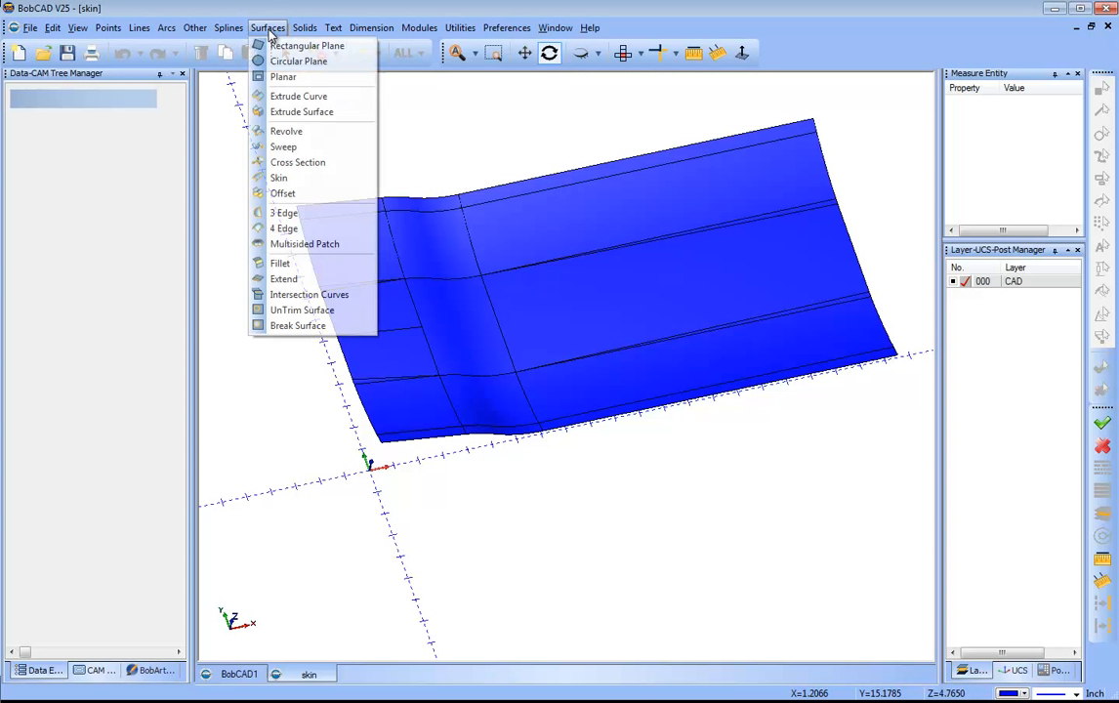
pyautogui.click(329, 194)
pyautogui.doubleClick(103, 243)
pyautogui.write('-0.6250')
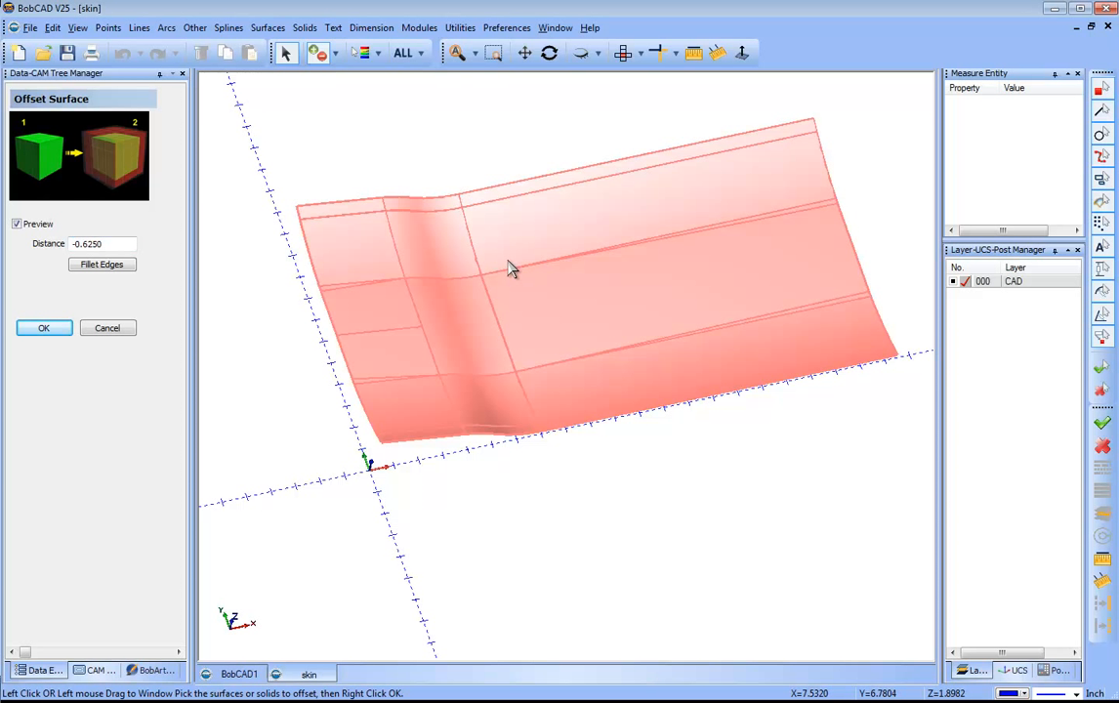
pyautogui.click(511, 202)
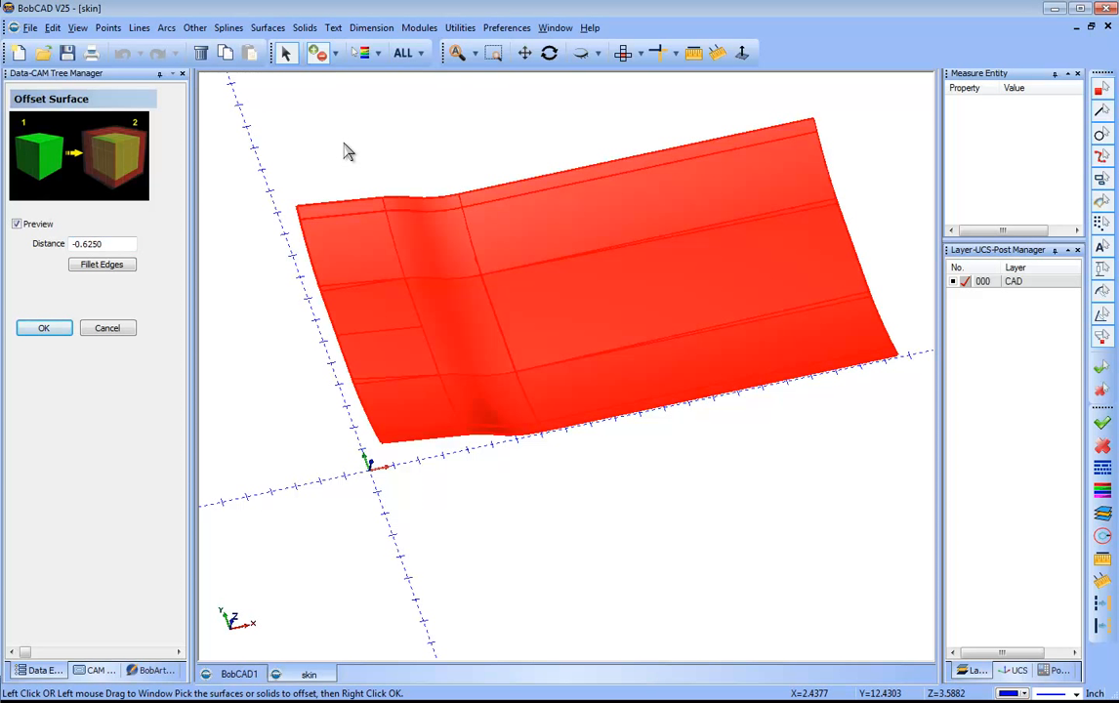
pyautogui.rightClick(309, 130)
pyautogui.click(328, 137)
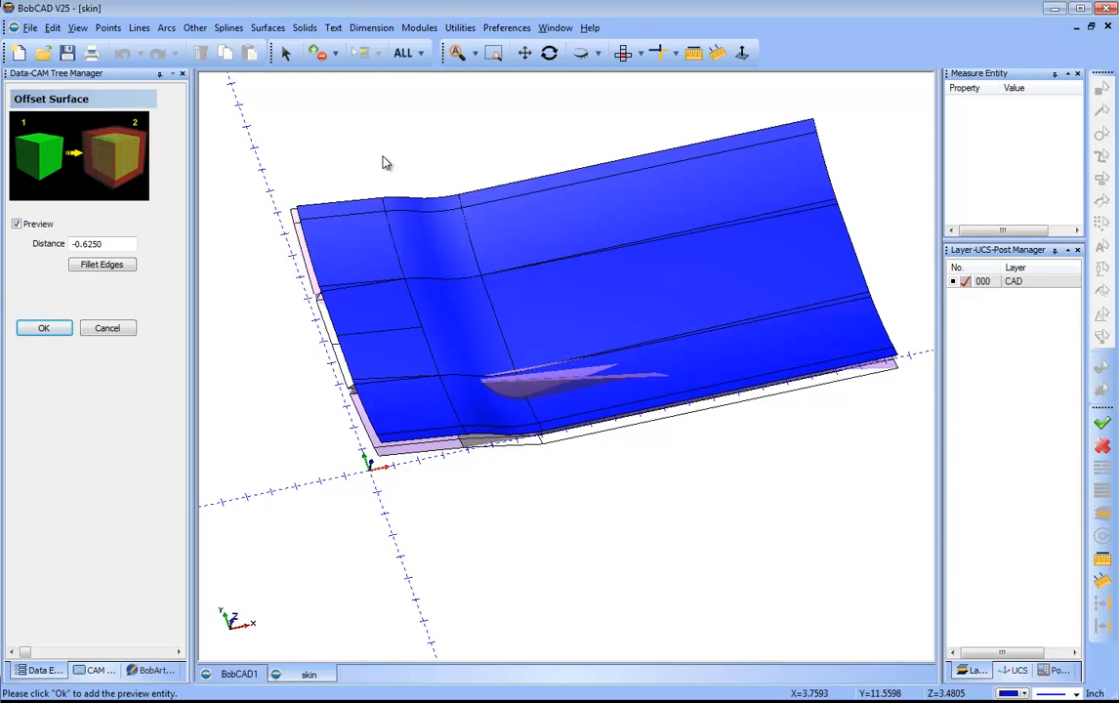
# Inspect the offset preview from below and around the curved transition, and cancel the offset
pyautogui.click(548, 53)
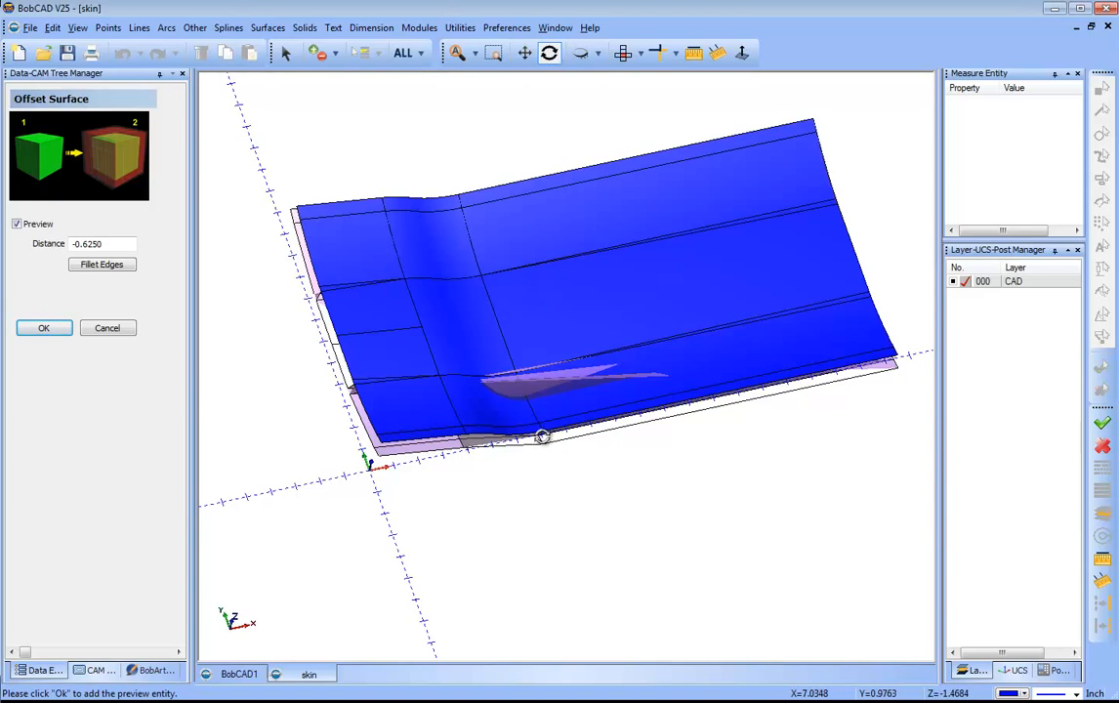
pyautogui.moveTo(542, 435)
pyautogui.mouseDown()
pyautogui.moveTo(595, 290)
pyautogui.moveTo(580, 474)
pyautogui.moveTo(587, 426)
pyautogui.moveTo(540, 498)
pyautogui.moveTo(532, 450)
pyautogui.moveTo(577, 432)
pyautogui.moveTo(529, 457)
pyautogui.moveTo(514, 367)
pyautogui.moveTo(497, 392)
pyautogui.moveTo(572, 370)
pyautogui.moveTo(554, 392)
pyautogui.moveTo(545, 477)
pyautogui.moveTo(543, 422)
pyautogui.moveTo(582, 398)
pyautogui.moveTo(589, 357)
pyautogui.moveTo(560, 490)
pyautogui.moveTo(583, 398)
pyautogui.moveTo(579, 475)
pyautogui.moveTo(465, 332)
pyautogui.moveTo(567, 530)
pyautogui.moveTo(541, 420)
pyautogui.mouseUp()
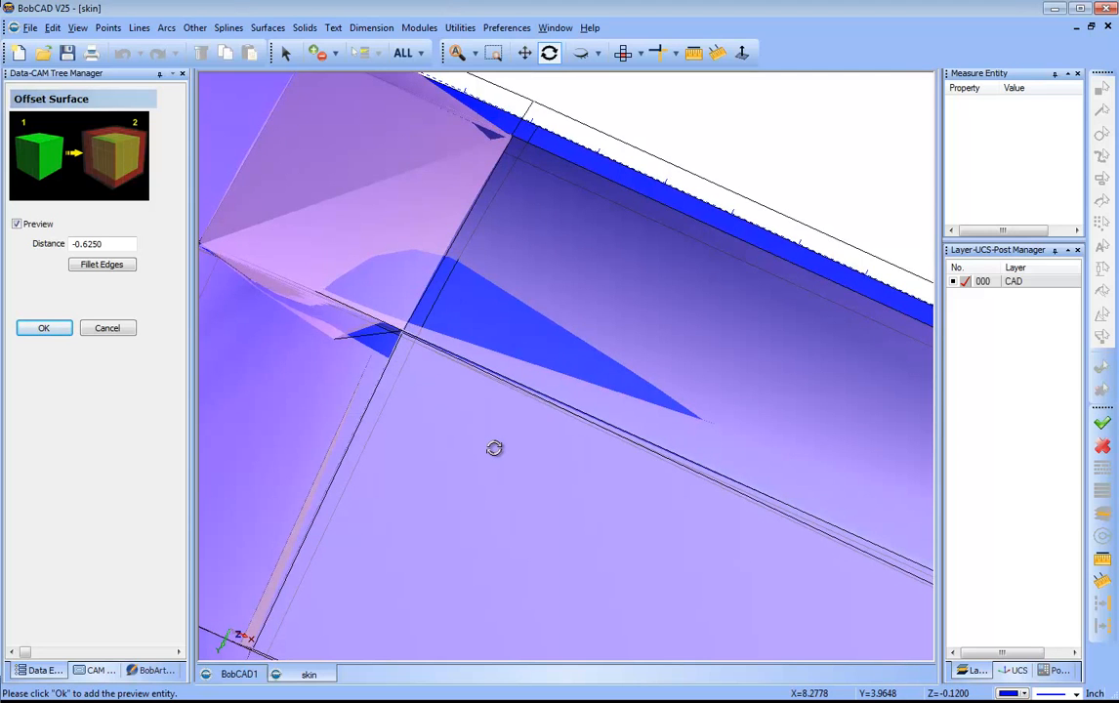
pyautogui.moveTo(494, 448); pyautogui.dragTo(522, 327)
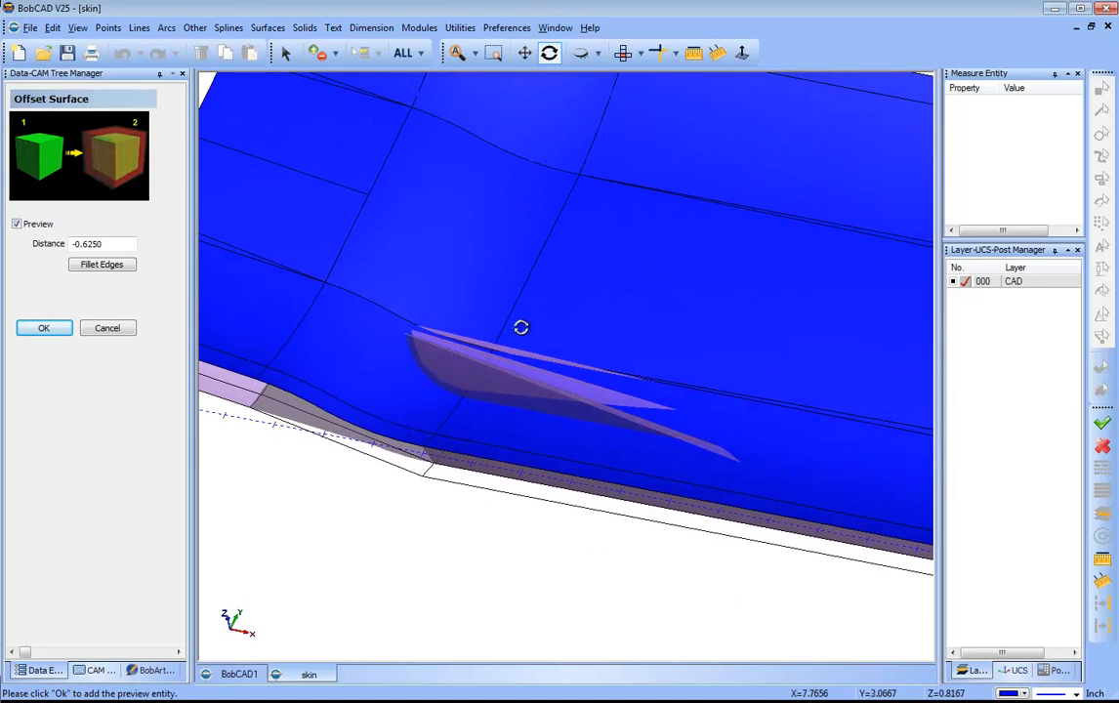
pyautogui.click(107, 329)
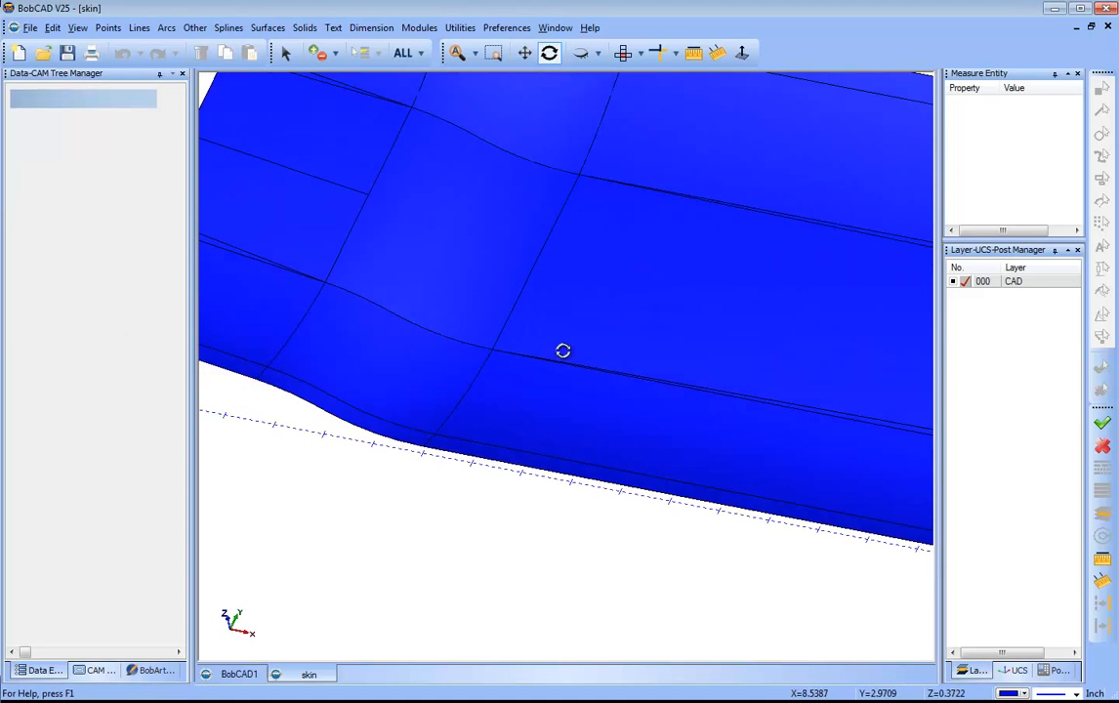
# Display the surface normals, check their directions across the model, and hide them again
pyautogui.moveTo(562, 350); pyautogui.dragTo(652, 428)
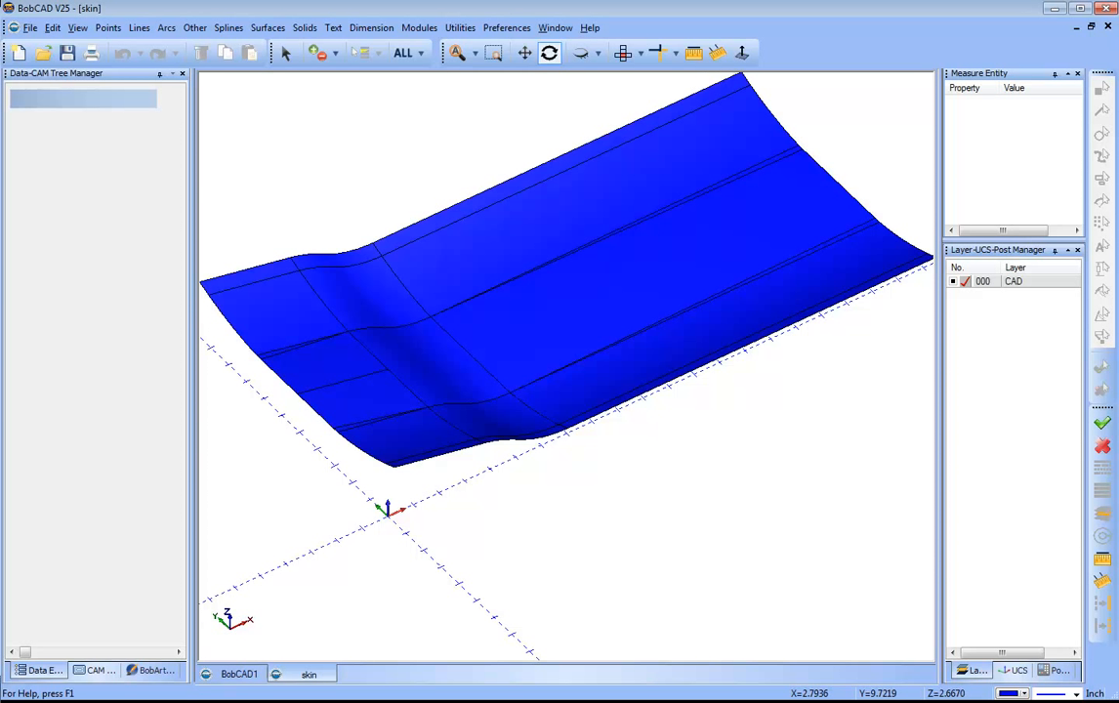
pyautogui.click(77, 27)
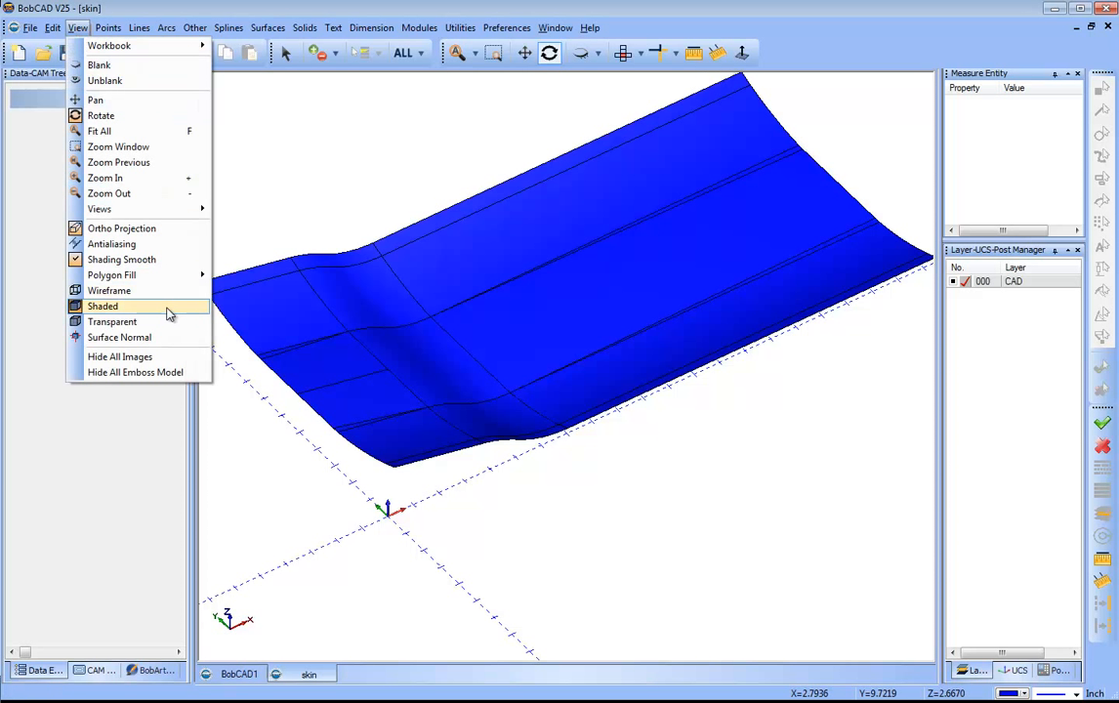
pyautogui.click(168, 338)
pyautogui.moveTo(565, 370); pyautogui.dragTo(672, 401)
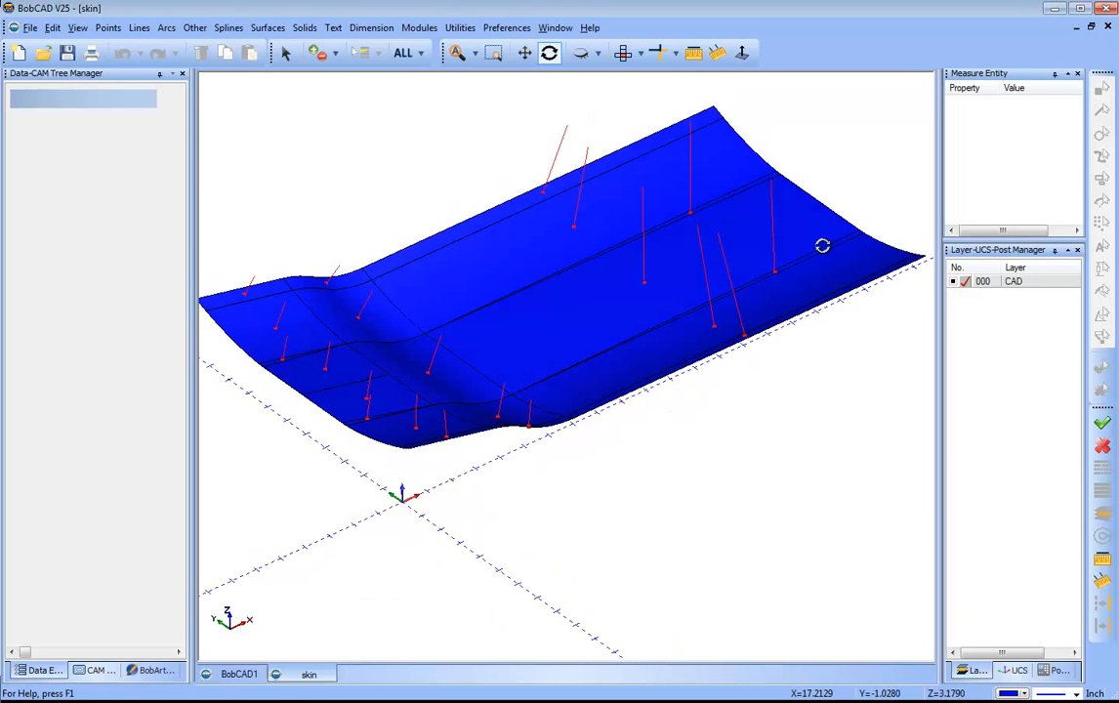
pyautogui.moveTo(702, 397); pyautogui.dragTo(703, 392)
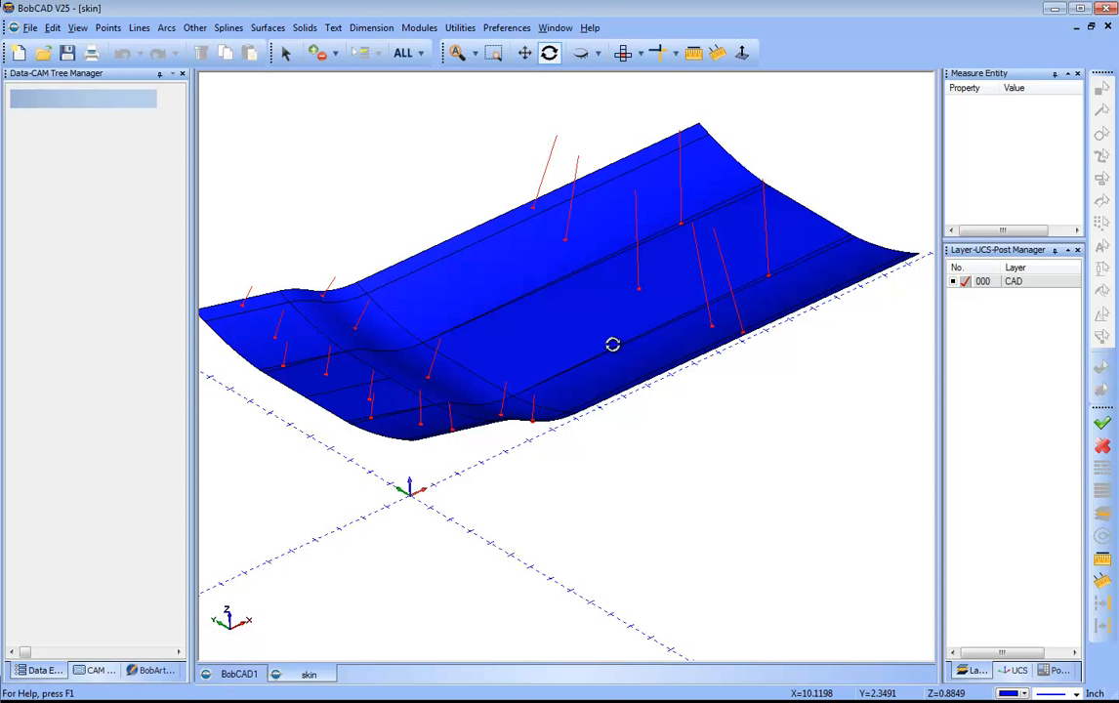
pyautogui.moveTo(612, 344); pyautogui.dragTo(304, 222)
pyautogui.click(76, 30)
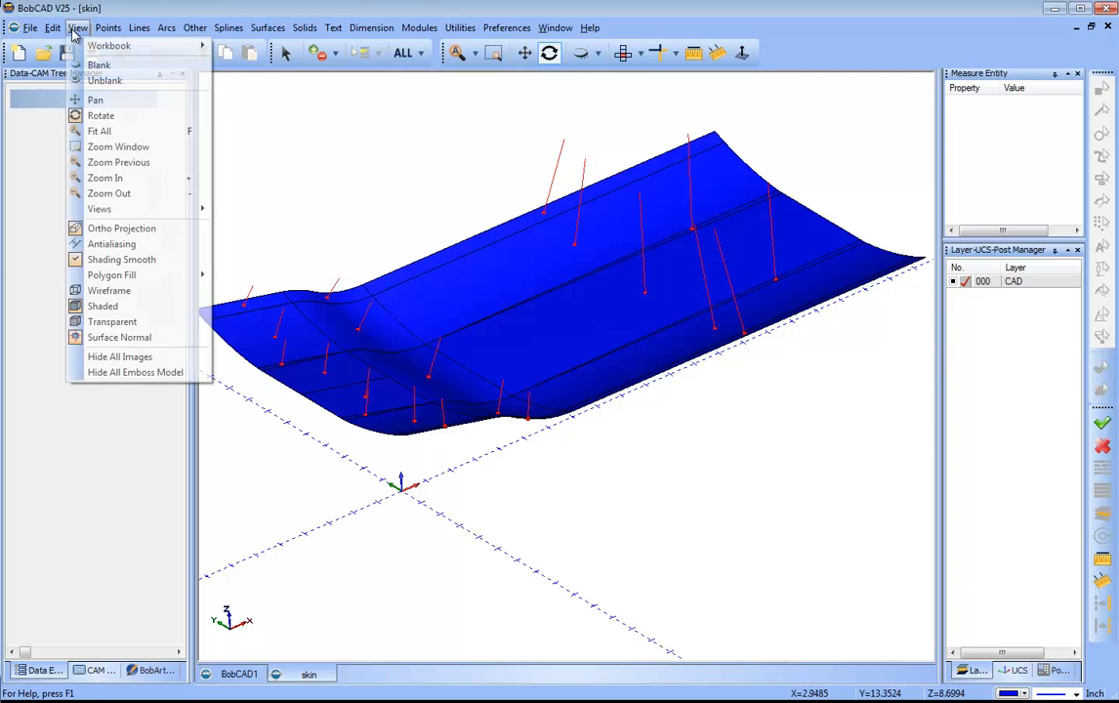
pyautogui.click(161, 339)
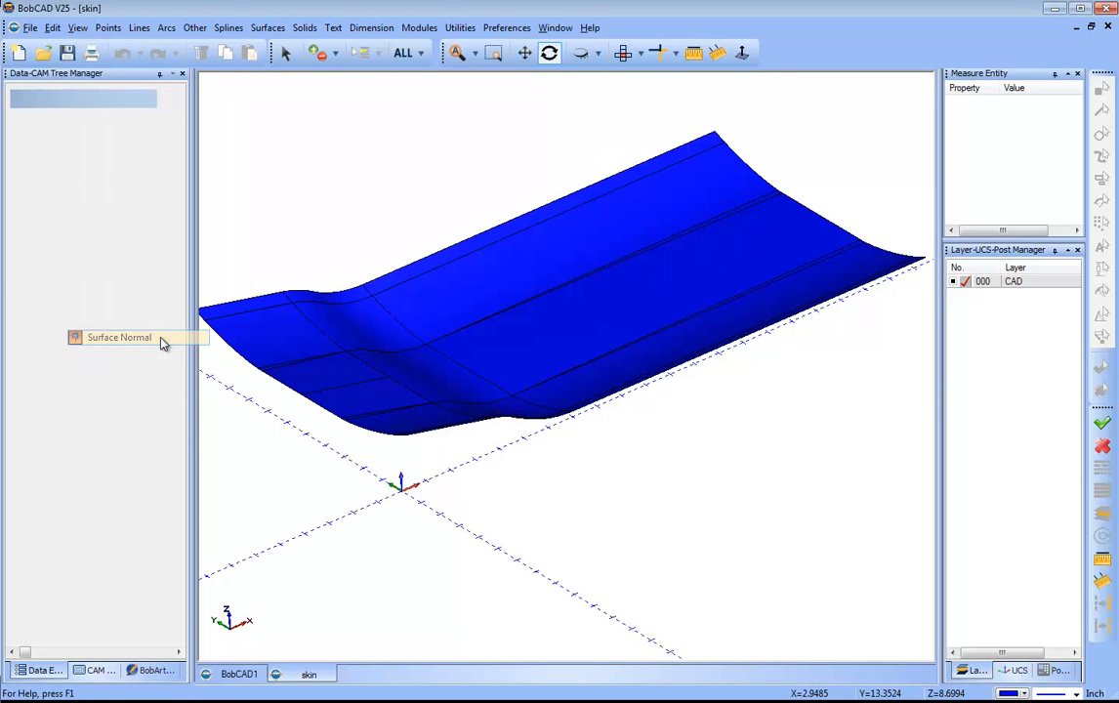
# View the model from the top in wireframe with the surface grid lines displayed
pyautogui.moveTo(622, 322); pyautogui.dragTo(657, 278)
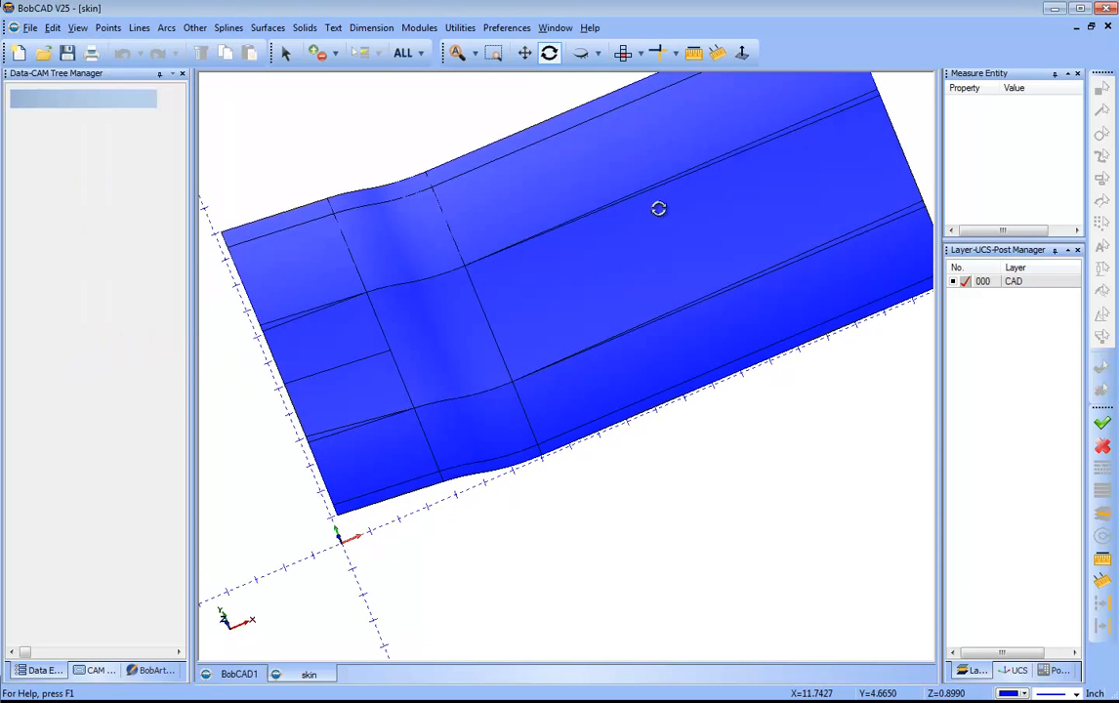
pyautogui.click(624, 53)
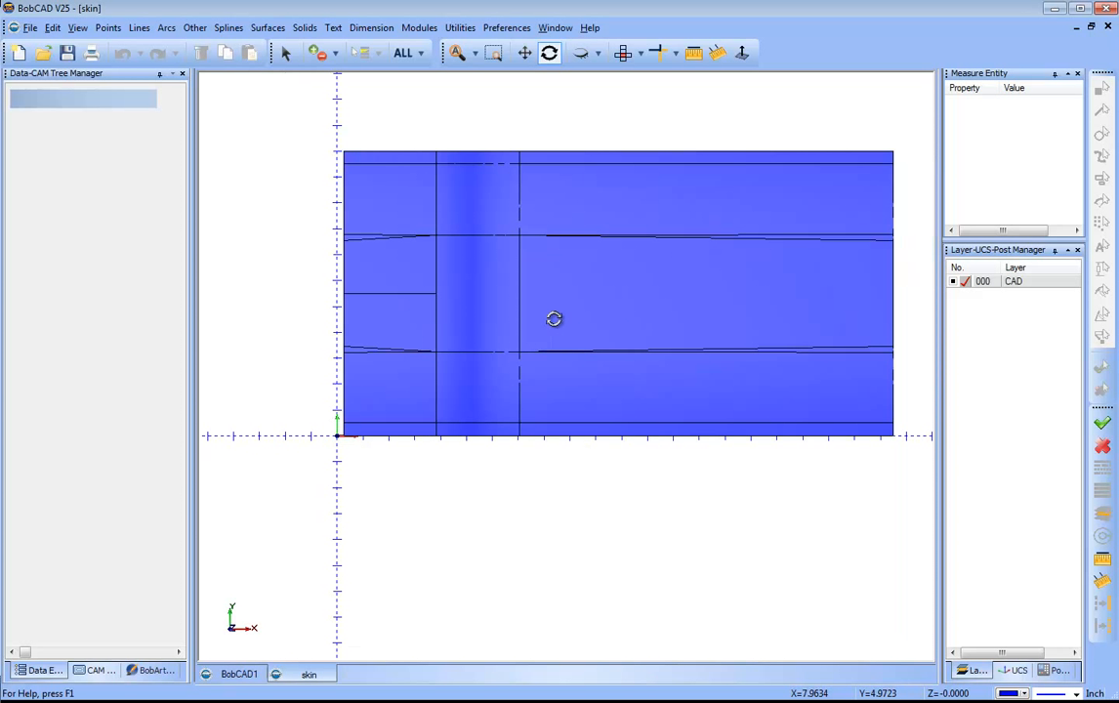
pyautogui.hotkey('ctrl', 'w')
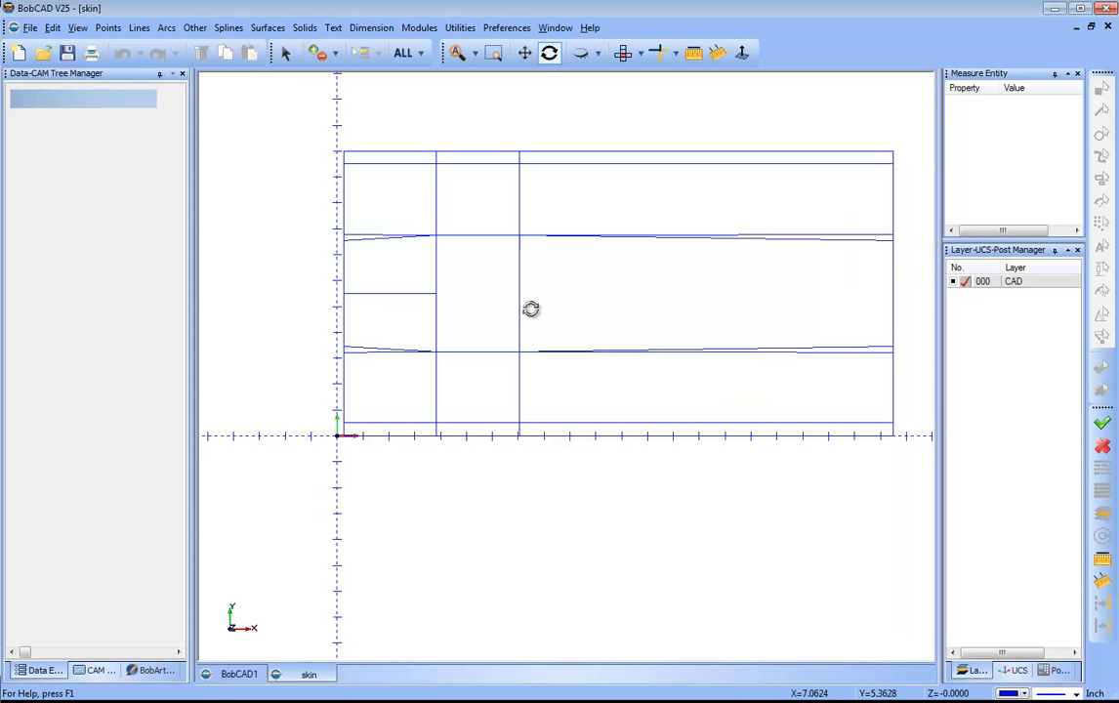
pyautogui.hotkey('ctrl', 'w')
# Examine the narrow tapered patch between the larger surfaces at the model's short flat end near the Y axis
pyautogui.scroll(1, 436, 323)
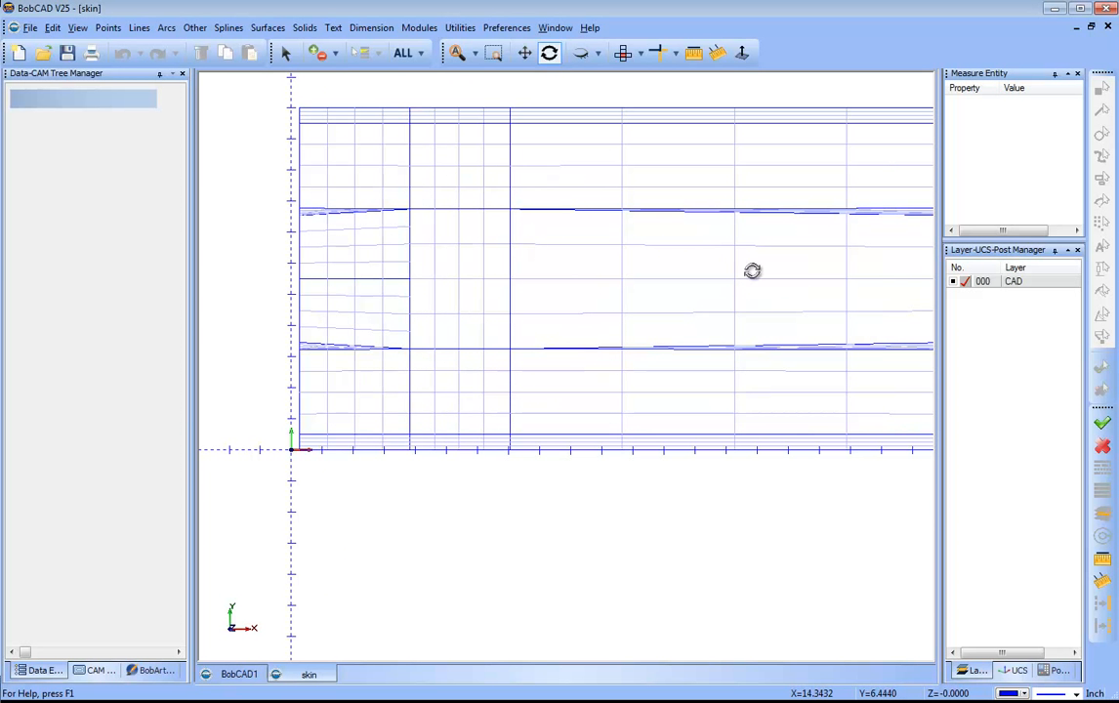
pyautogui.scroll(-1, 508, 327)
pyautogui.moveTo(515, 328); pyautogui.dragTo(615, 373, button='middle')
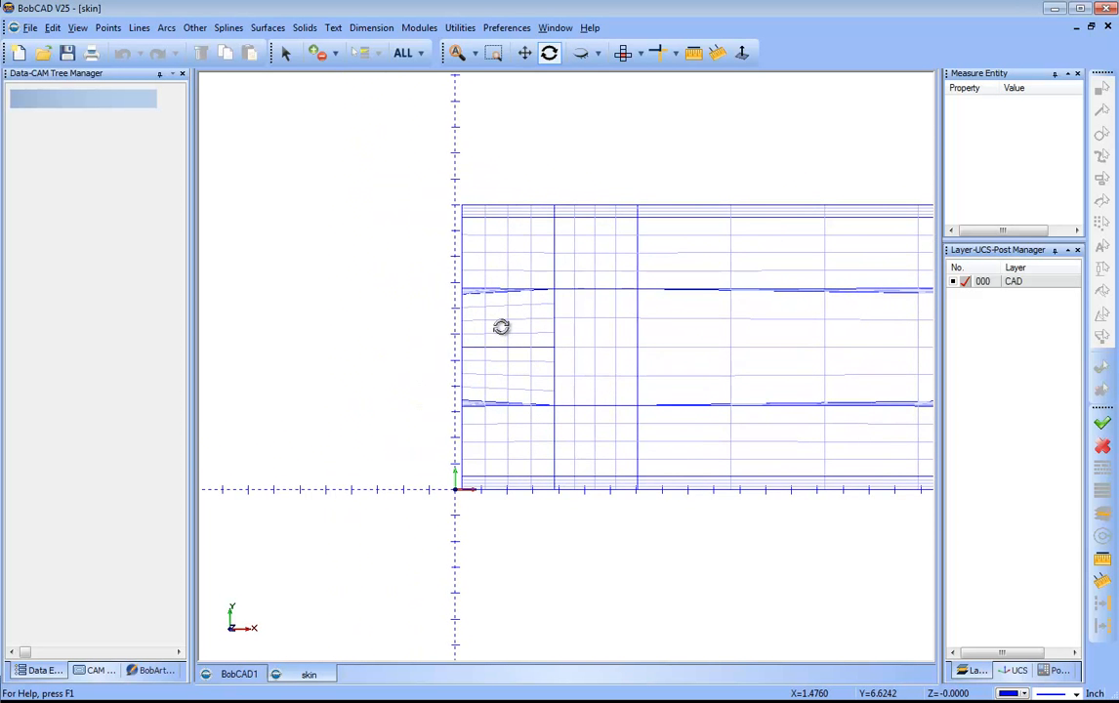
pyautogui.scroll(4, 496, 308)
pyautogui.moveTo(494, 305); pyautogui.dragTo(541, 420, button='middle')
pyautogui.scroll(4, 538, 367)
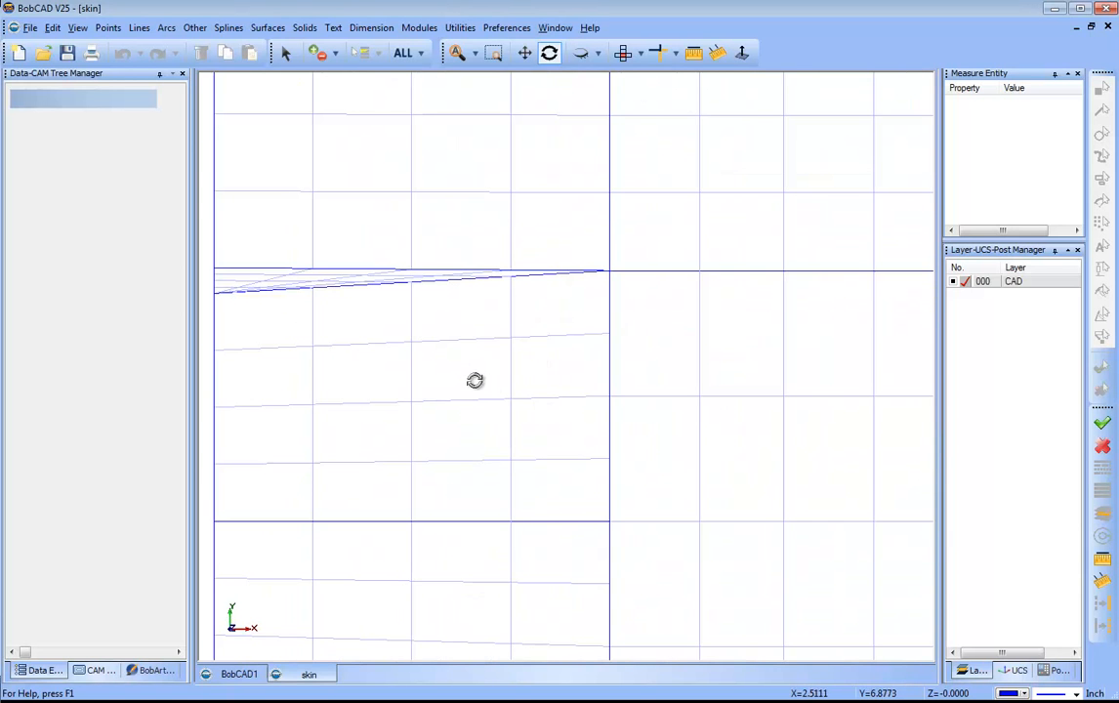
pyautogui.moveTo(475, 380); pyautogui.dragTo(627, 395, button='middle')
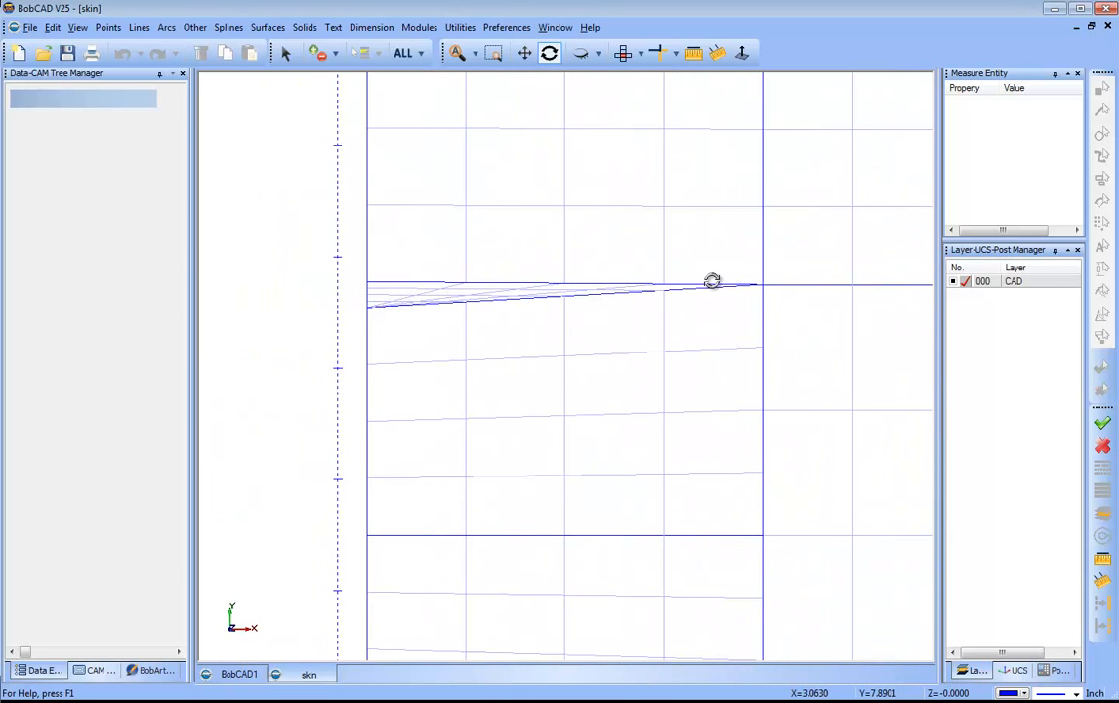
pyautogui.moveTo(698, 387); pyautogui.dragTo(694, 253, button='middle')
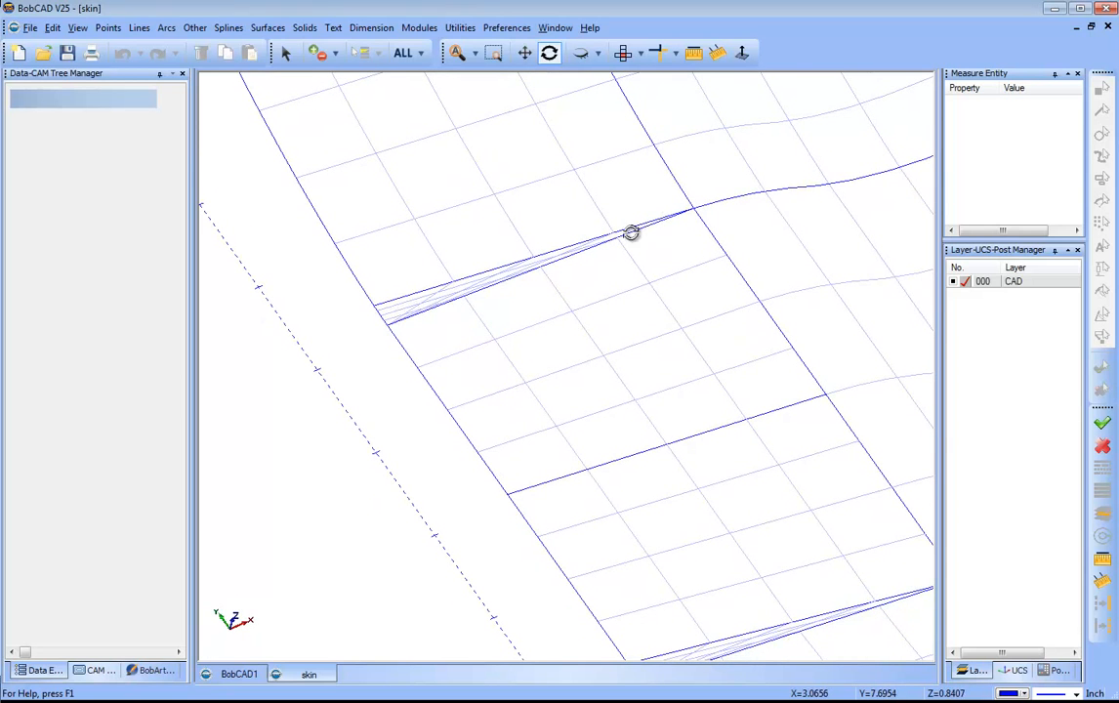
pyautogui.moveTo(545, 341); pyautogui.dragTo(602, 404)
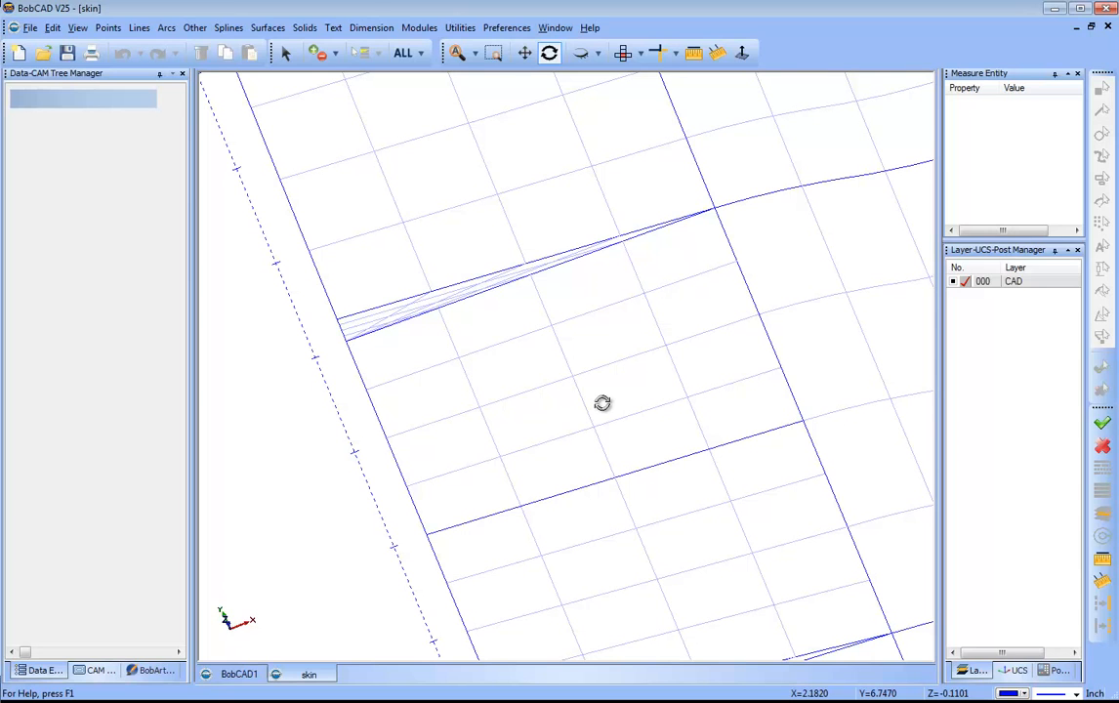
# Examine the thin patches running along the long section from the curved transition to the far edge
pyautogui.scroll(-5, 603, 404)
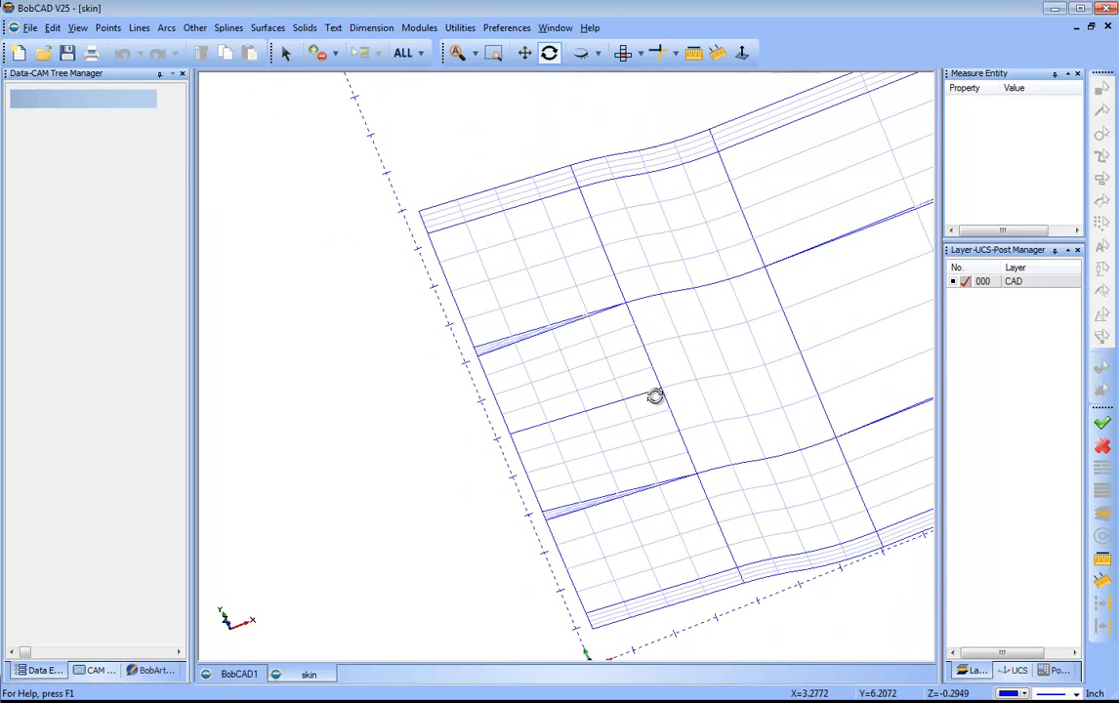
pyautogui.moveTo(687, 431); pyautogui.dragTo(644, 429, button='middle')
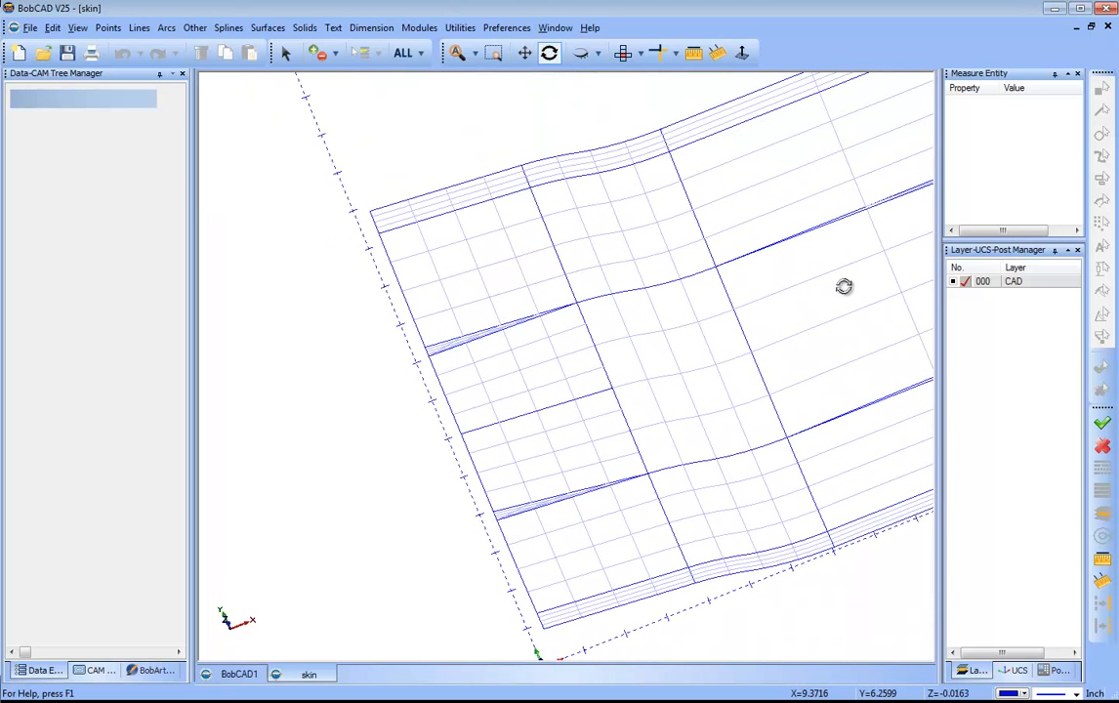
pyautogui.moveTo(842, 305); pyautogui.dragTo(625, 437, button='middle')
pyautogui.scroll(5, 737, 336)
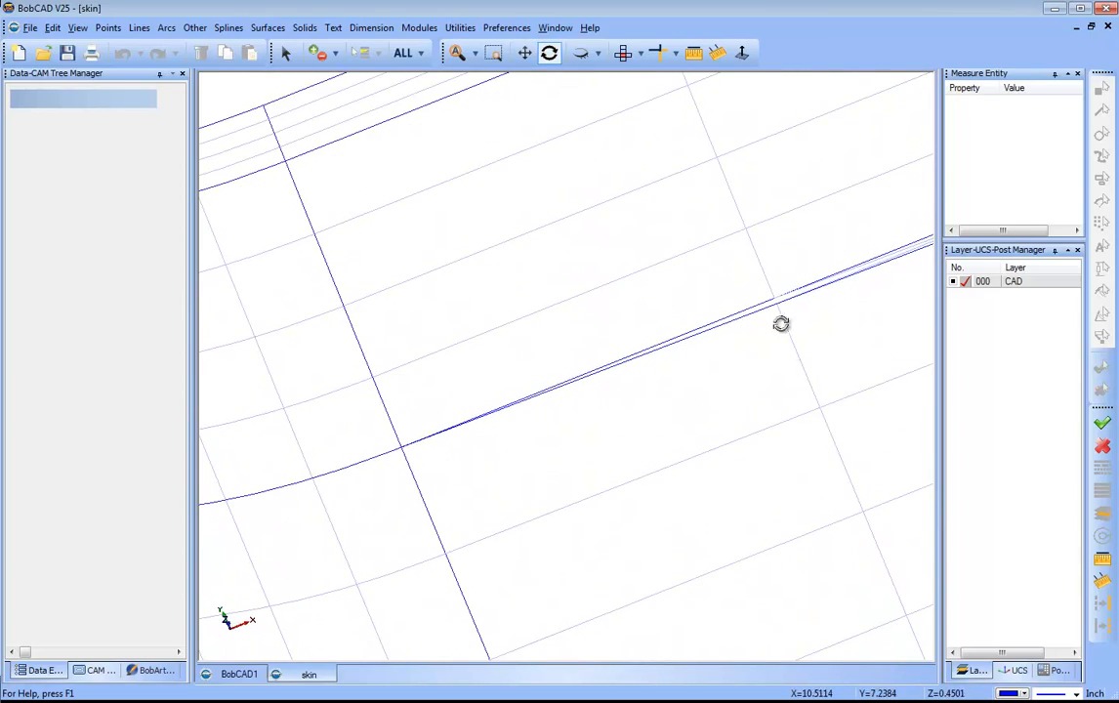
pyautogui.scroll(-3, 785, 328)
pyautogui.moveTo(864, 342); pyautogui.dragTo(639, 410)
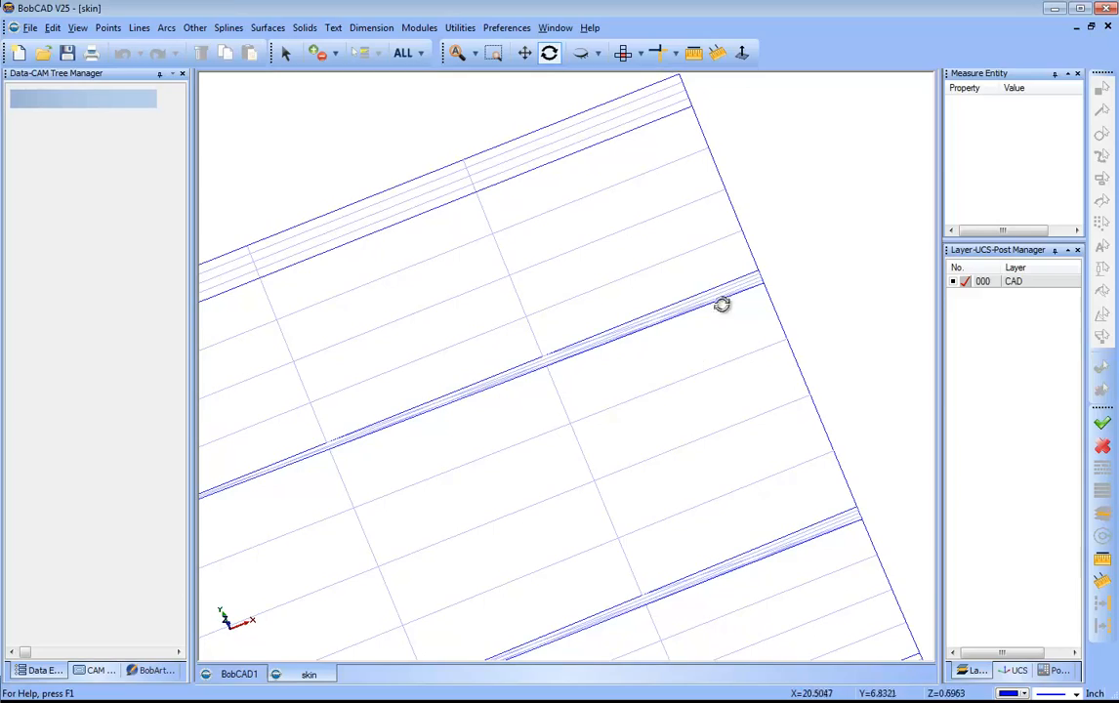
pyautogui.moveTo(667, 415); pyautogui.dragTo(686, 387)
pyautogui.scroll(-5, 686, 387)
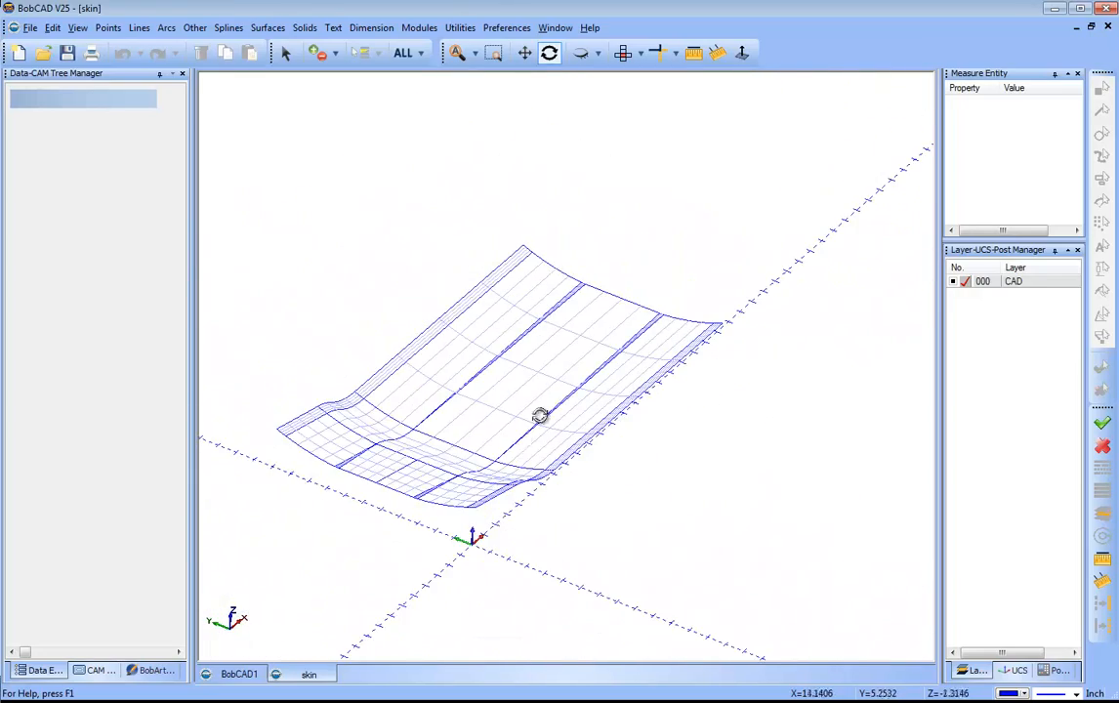
# Review the whole wireframe model and return it to shaded display
pyautogui.moveTo(540, 415); pyautogui.dragTo(649, 348, button='middle')
pyautogui.moveTo(658, 414); pyautogui.dragTo(681, 457)
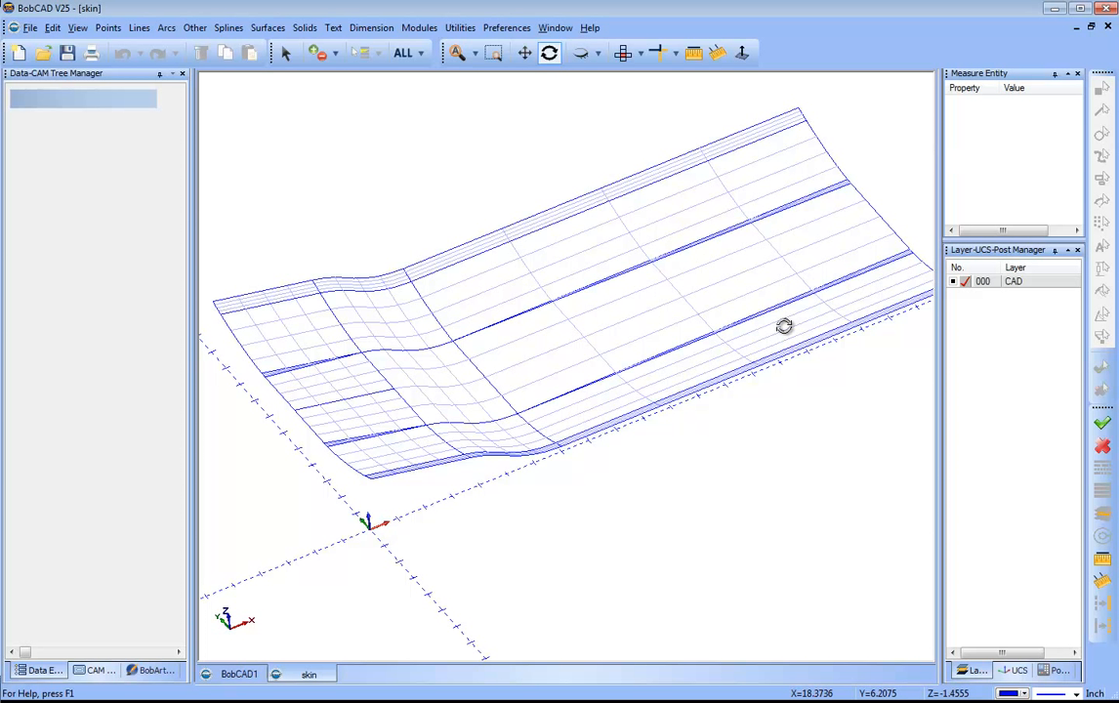
pyautogui.hotkey('ctrl', 'w')
pyautogui.moveTo(737, 383)
pyautogui.mouseDown()
pyautogui.moveTo(732, 440)
pyautogui.moveTo(539, 433)
pyautogui.mouseUp()
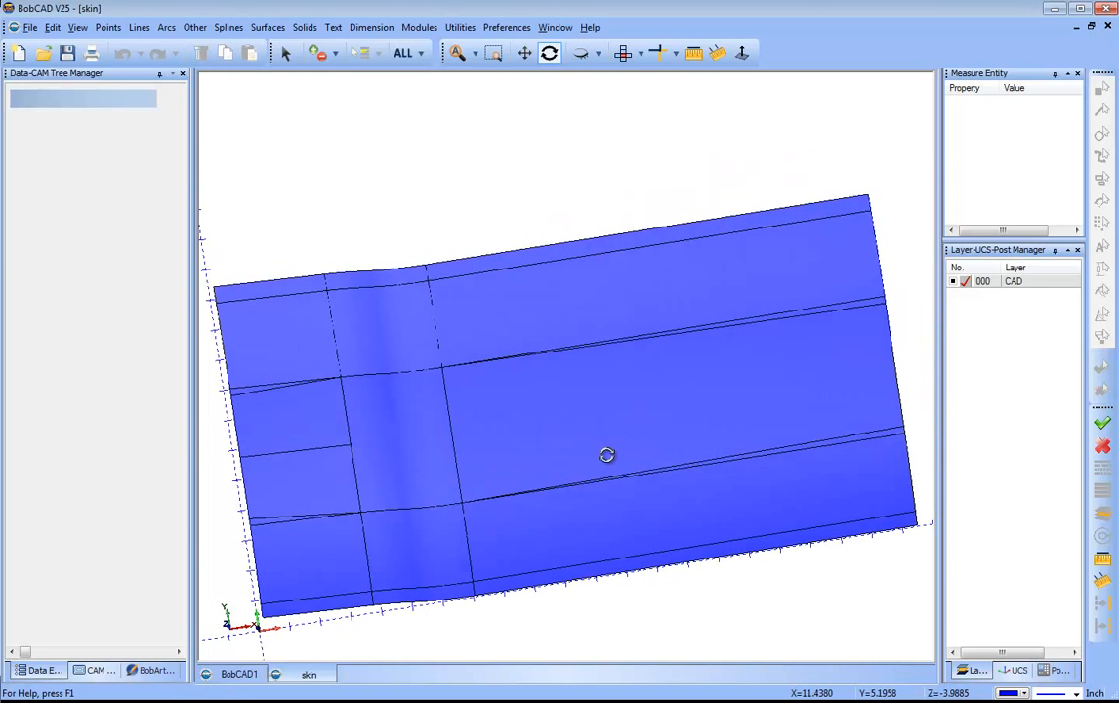
# Add a new layer as the active layer after CAD, and set the current drawing color to bright green
pyautogui.moveTo(606, 455)
pyautogui.mouseDown()
pyautogui.moveTo(645, 457)
pyautogui.moveTo(654, 437)
pyautogui.moveTo(617, 463)
pyautogui.moveTo(651, 495)
pyautogui.moveTo(582, 395)
pyautogui.moveTo(579, 464)
pyautogui.moveTo(577, 375)
pyautogui.moveTo(925, 369)
pyautogui.mouseUp()
pyautogui.rightClick(979, 289)
pyautogui.click(1008, 296)
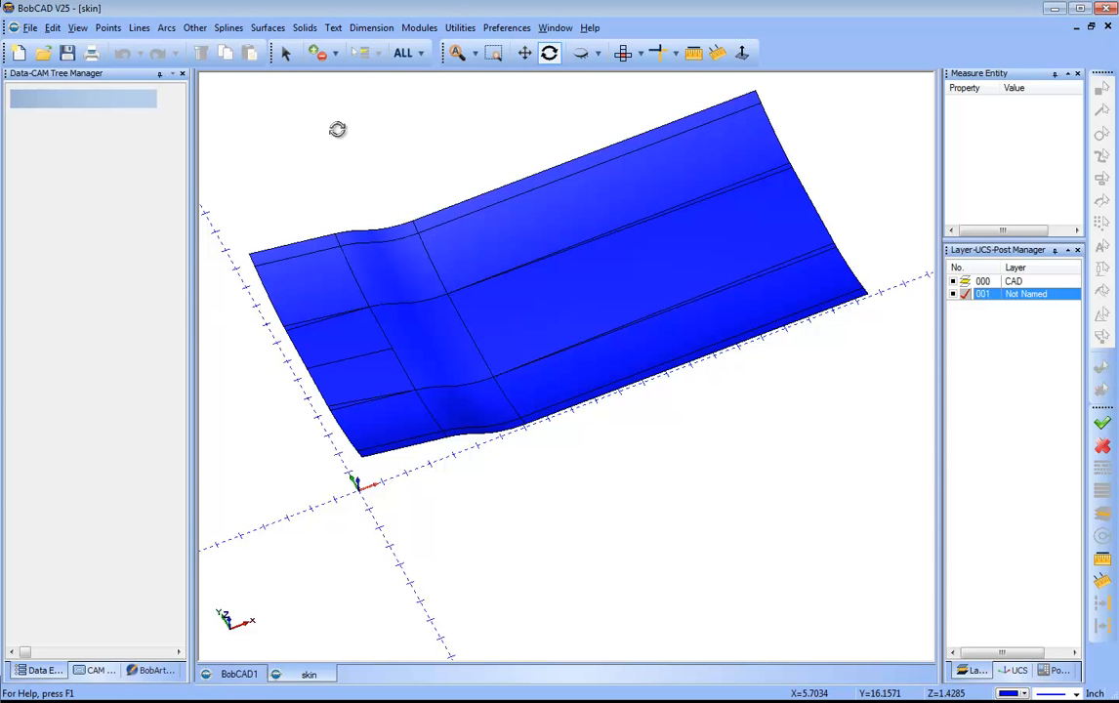
pyautogui.click(462, 30)
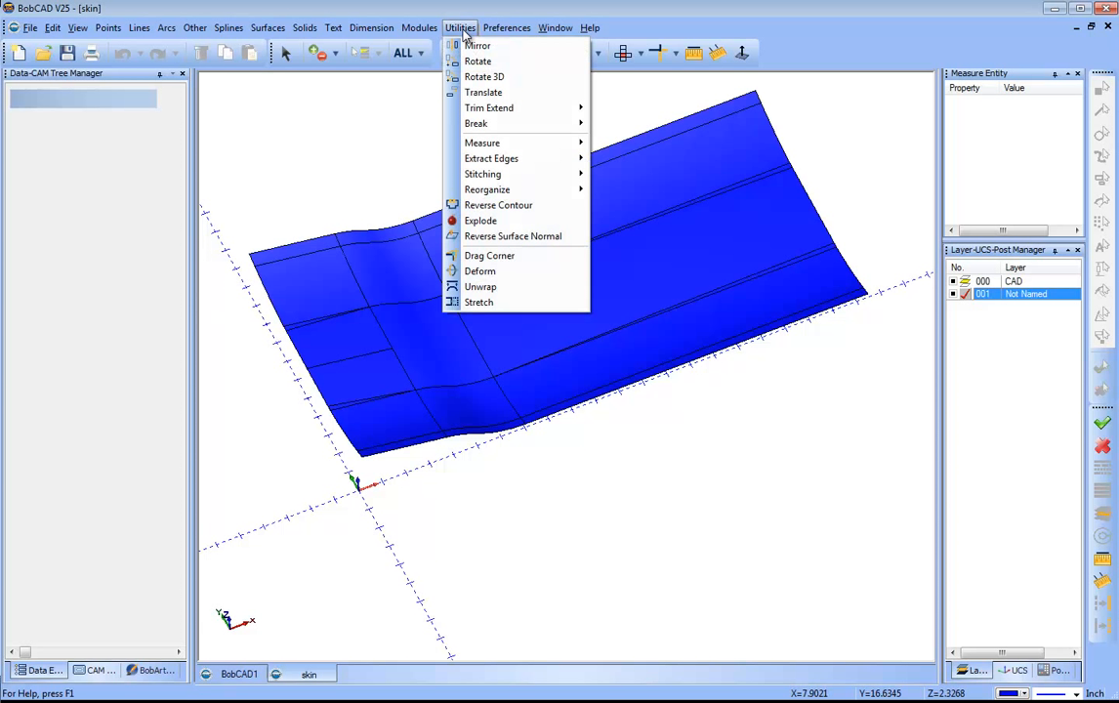
pyautogui.click(1024, 694)
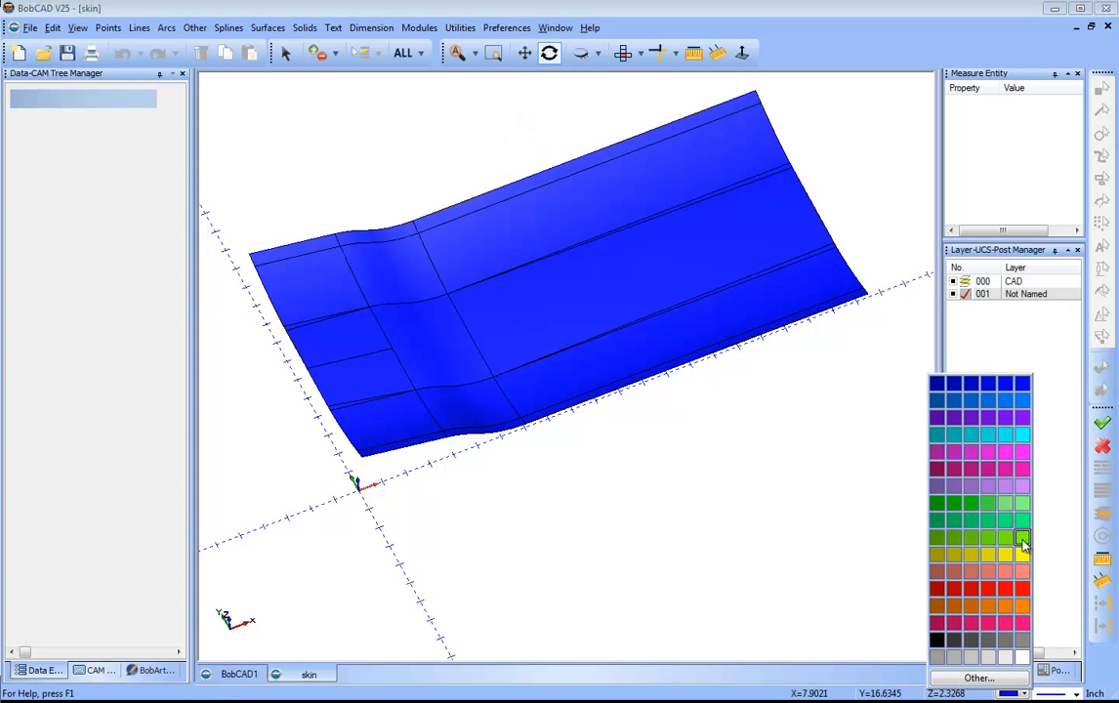
pyautogui.click(1024, 537)
# Start Extract Edges and pick the boundary edges of the short flat end near the Y axis and the long side along the X axis
pyautogui.click(460, 27)
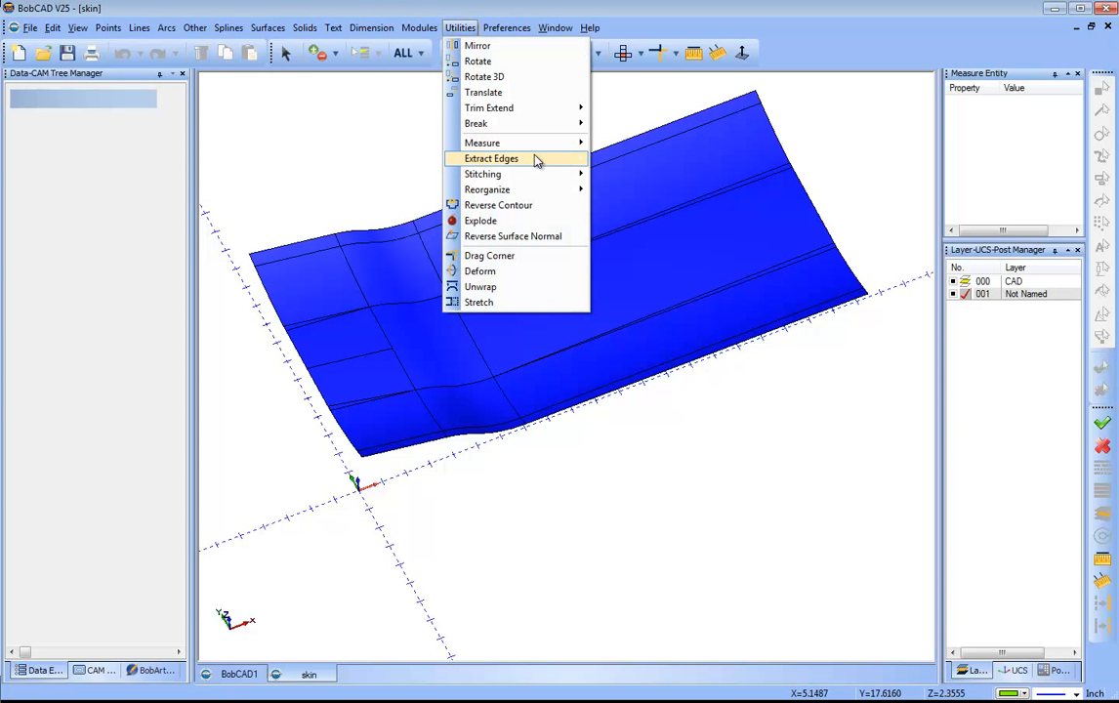
pyautogui.moveTo(534, 159)
pyautogui.click(623, 159)
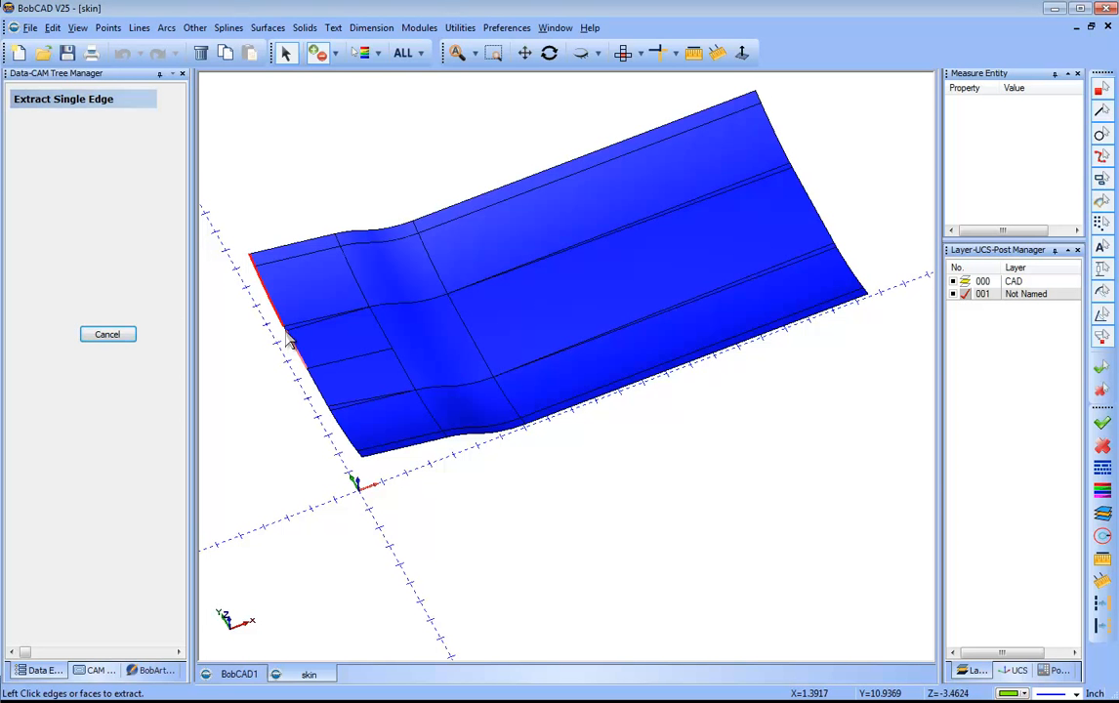
pyautogui.scroll(2, 281, 395)
pyautogui.moveTo(308, 409); pyautogui.dragTo(559, 416, button='middle')
pyautogui.scroll(1, 558, 417)
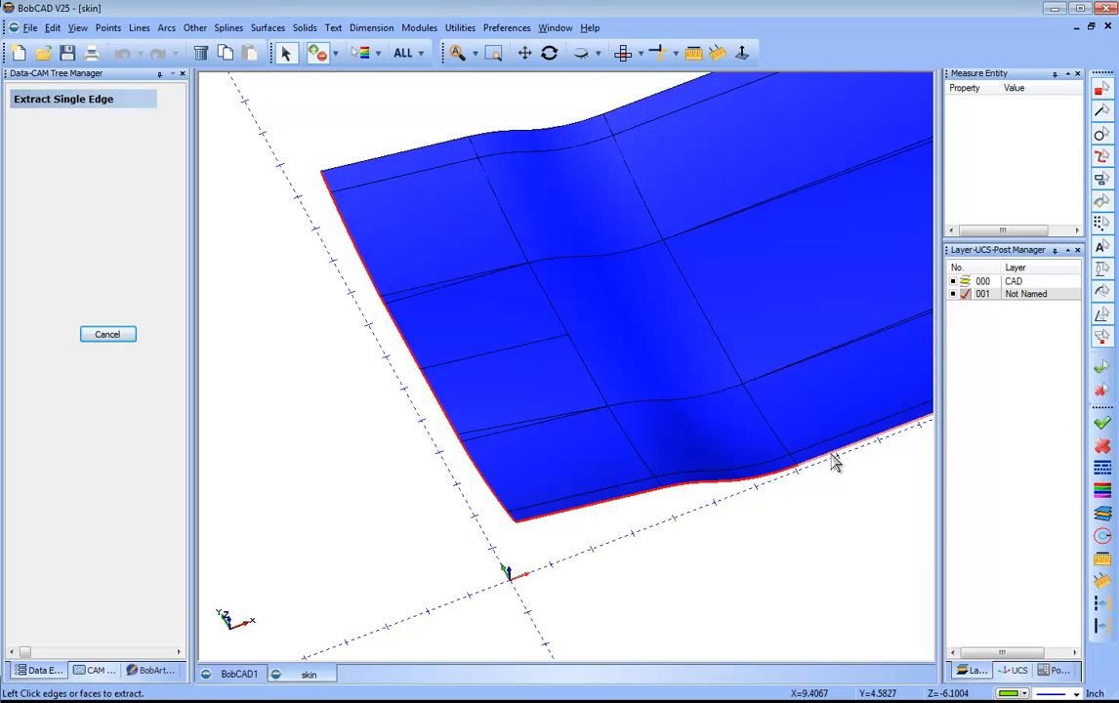
pyautogui.scroll(-3, 834, 460)
pyautogui.moveTo(780, 439); pyautogui.dragTo(686, 445, button='middle')
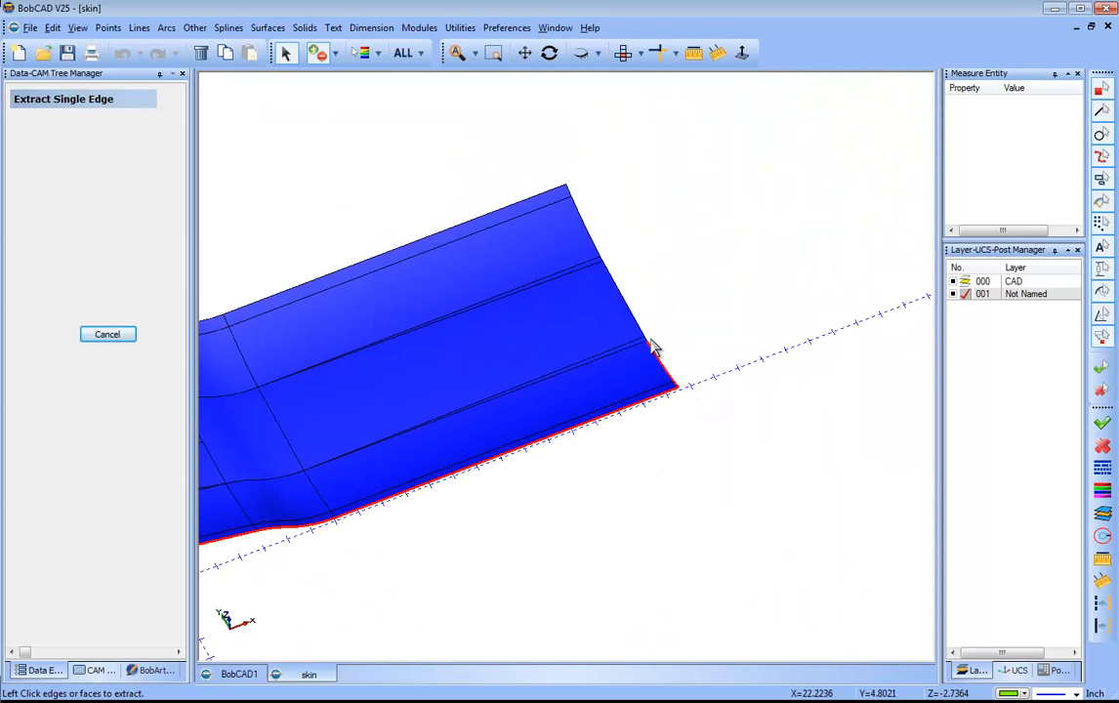
# Pick the remaining boundary edges across the far end of the model, up to the opposite long side
pyautogui.scroll(3, 683, 344)
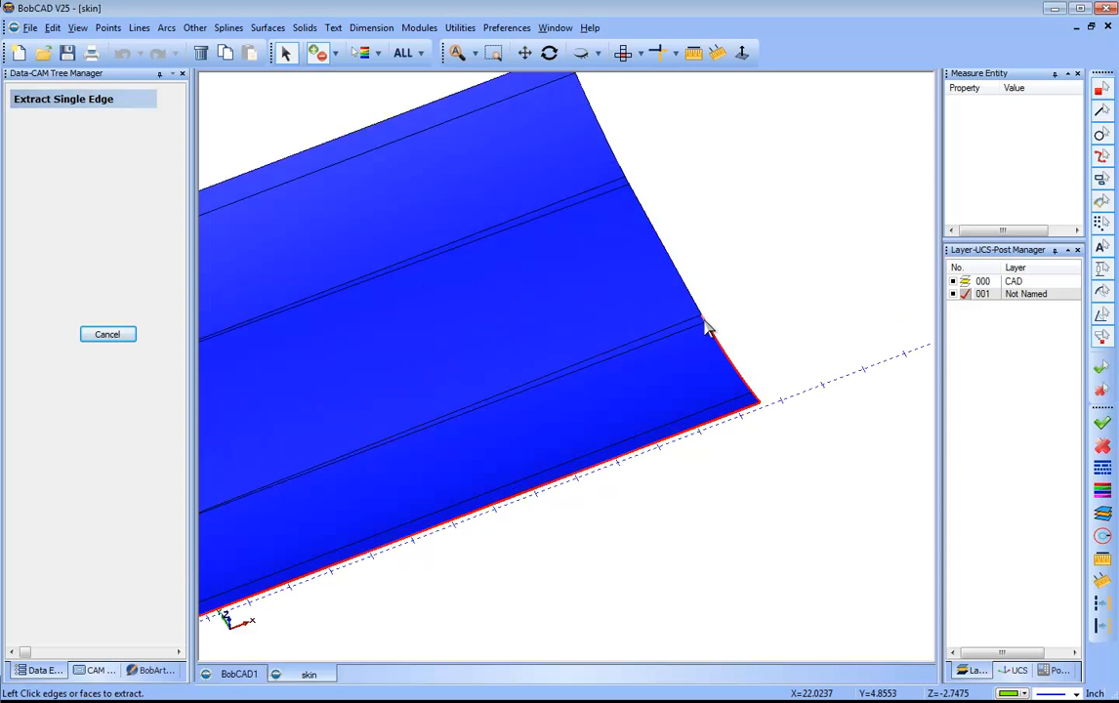
pyautogui.click(634, 189)
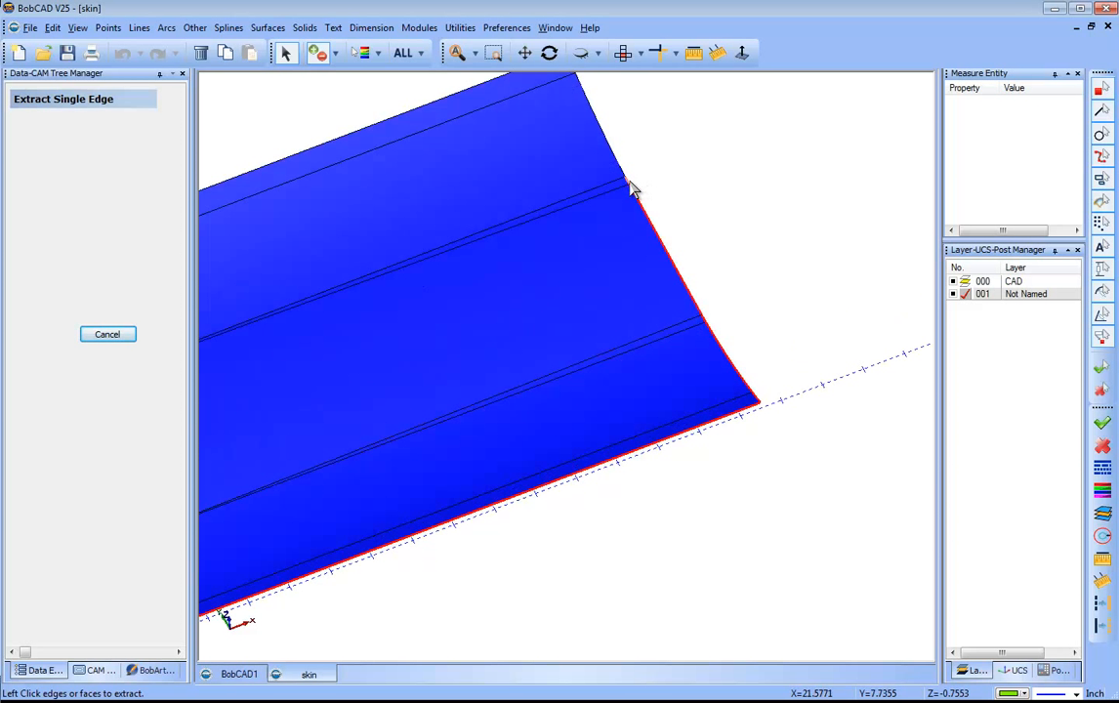
pyautogui.click(616, 163)
pyautogui.scroll(2, 701, 174)
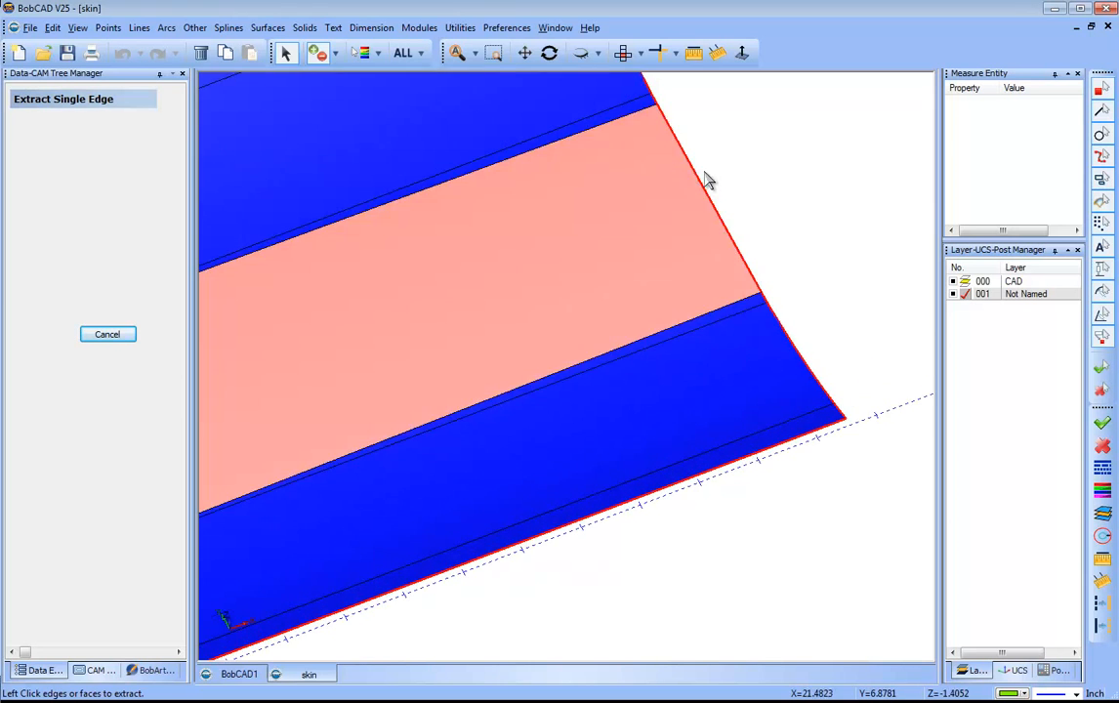
pyautogui.scroll(-5, 712, 176)
pyautogui.moveTo(670, 203); pyautogui.dragTo(653, 221, button='middle')
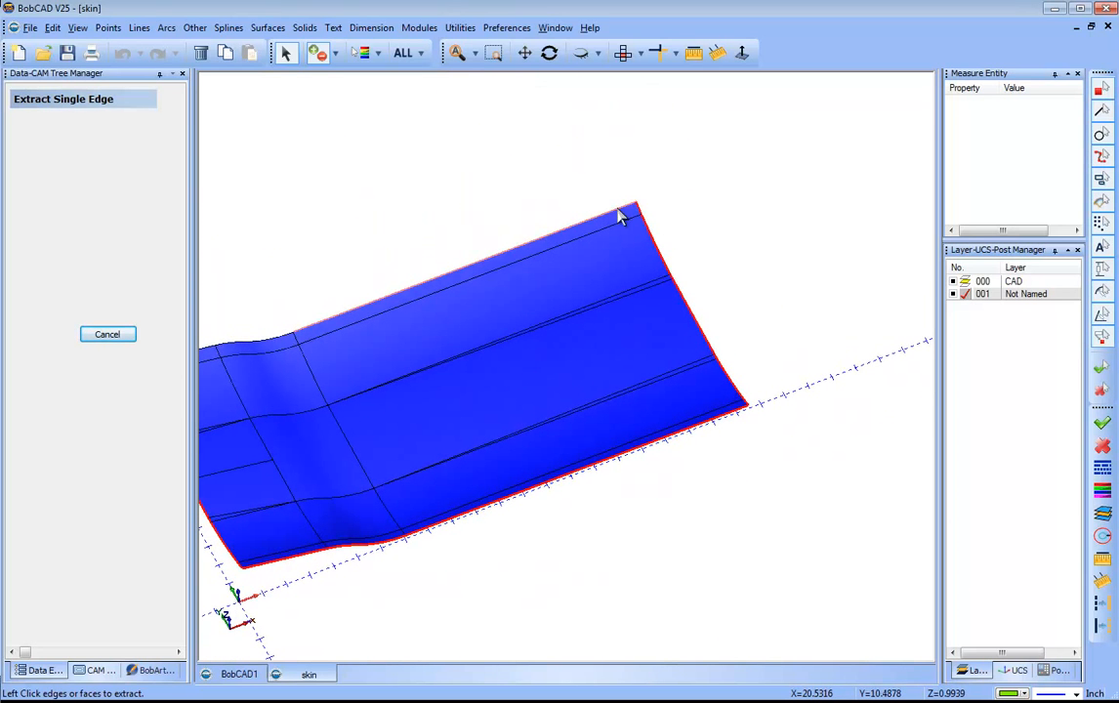
# Pick the edges of the long side away from the X axis and extract the full perimeter selection as wireframe
pyautogui.click(472, 250)
pyautogui.moveTo(472, 250); pyautogui.dragTo(393, 288, button='middle')
pyautogui.scroll(3, 393, 288)
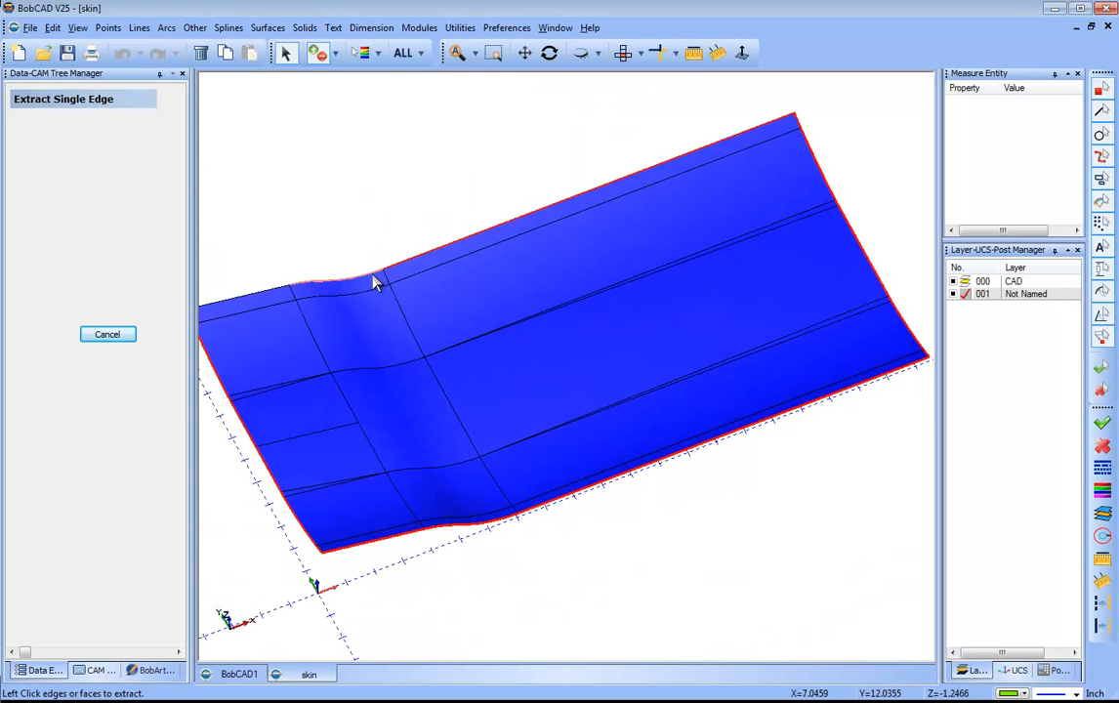
pyautogui.click(277, 300)
pyautogui.scroll(-2, 365, 210)
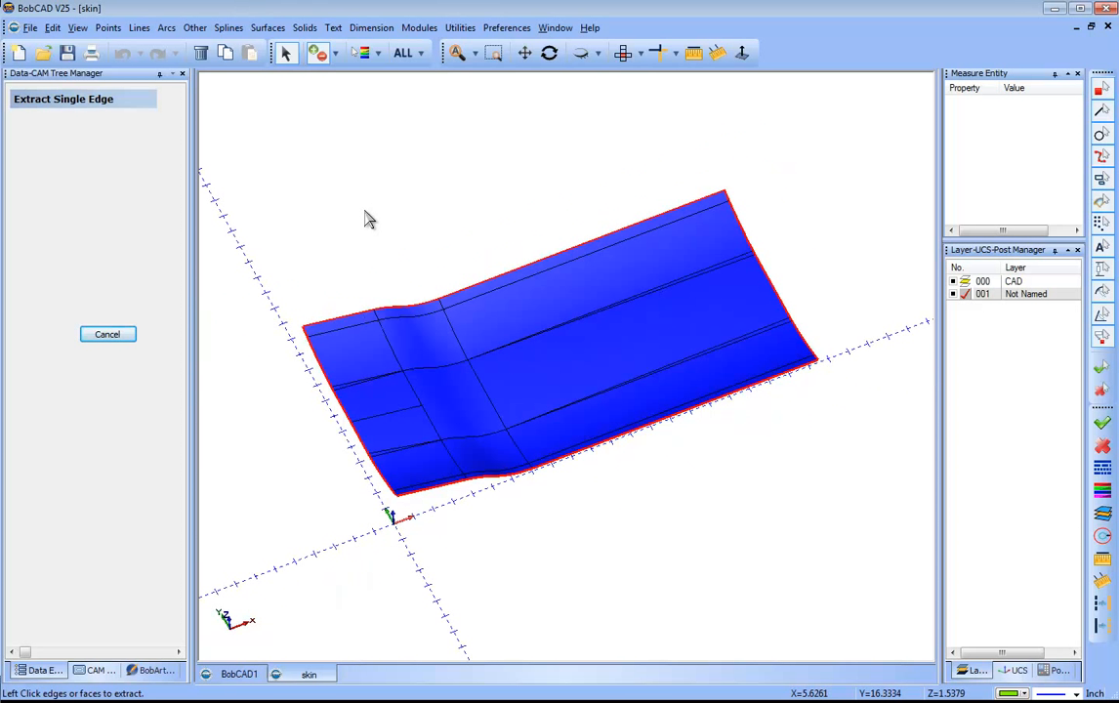
pyautogui.rightClick(441, 180)
pyautogui.click(466, 185)
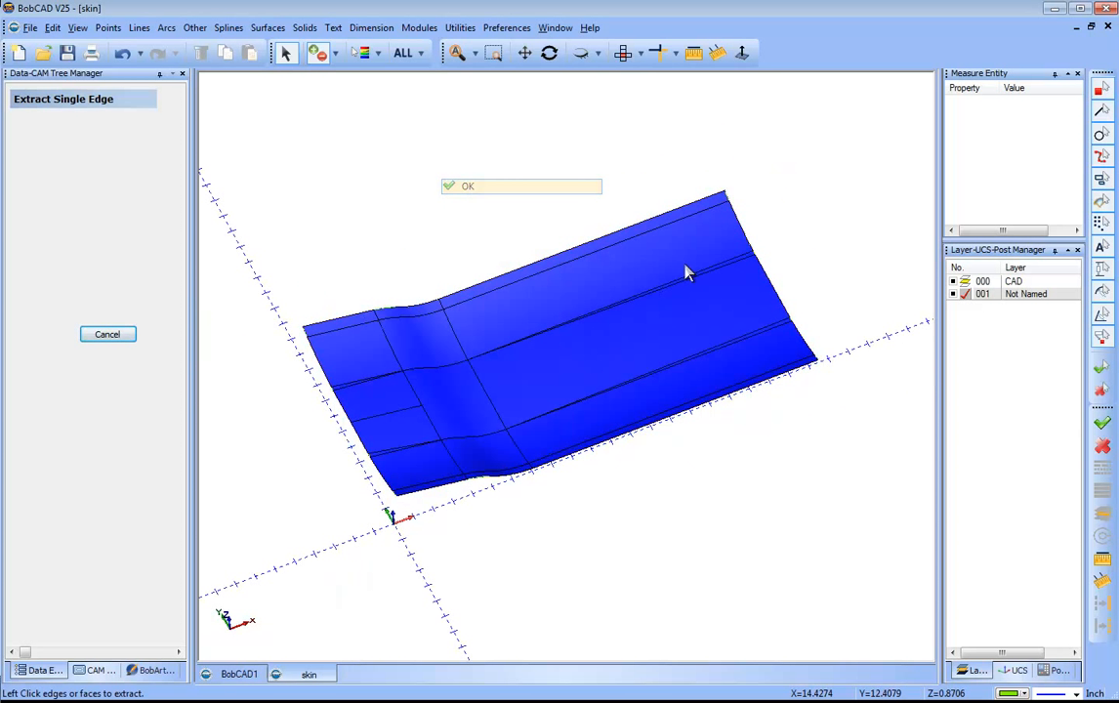
# Hide the CAD layer and add new layer 002 as the active layer
pyautogui.click(955, 282)
pyautogui.rightClick(1012, 304)
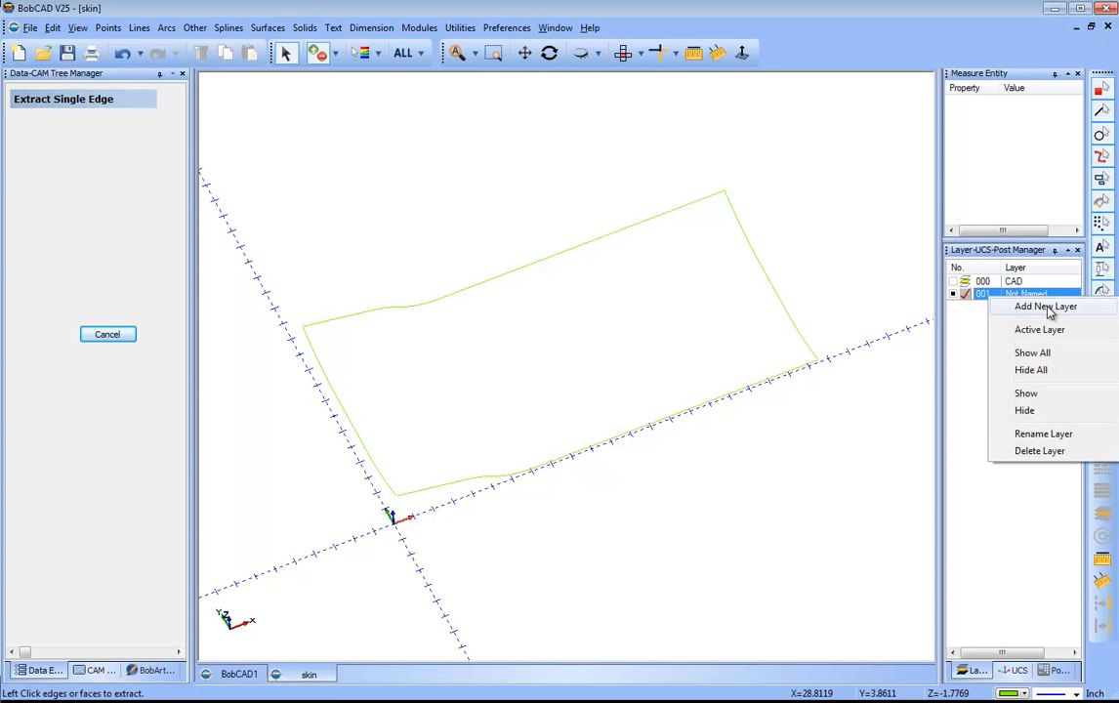
pyautogui.click(1049, 315)
pyautogui.click(965, 306)
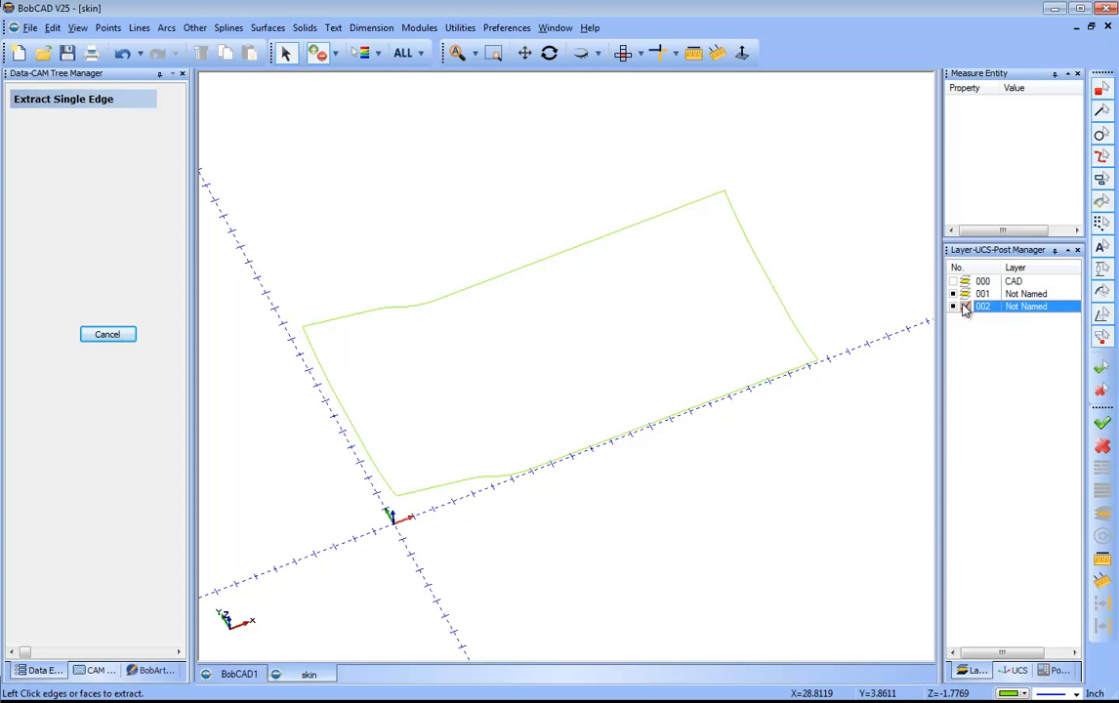
pyautogui.rightClick(701, 330)
pyautogui.click(625, 349)
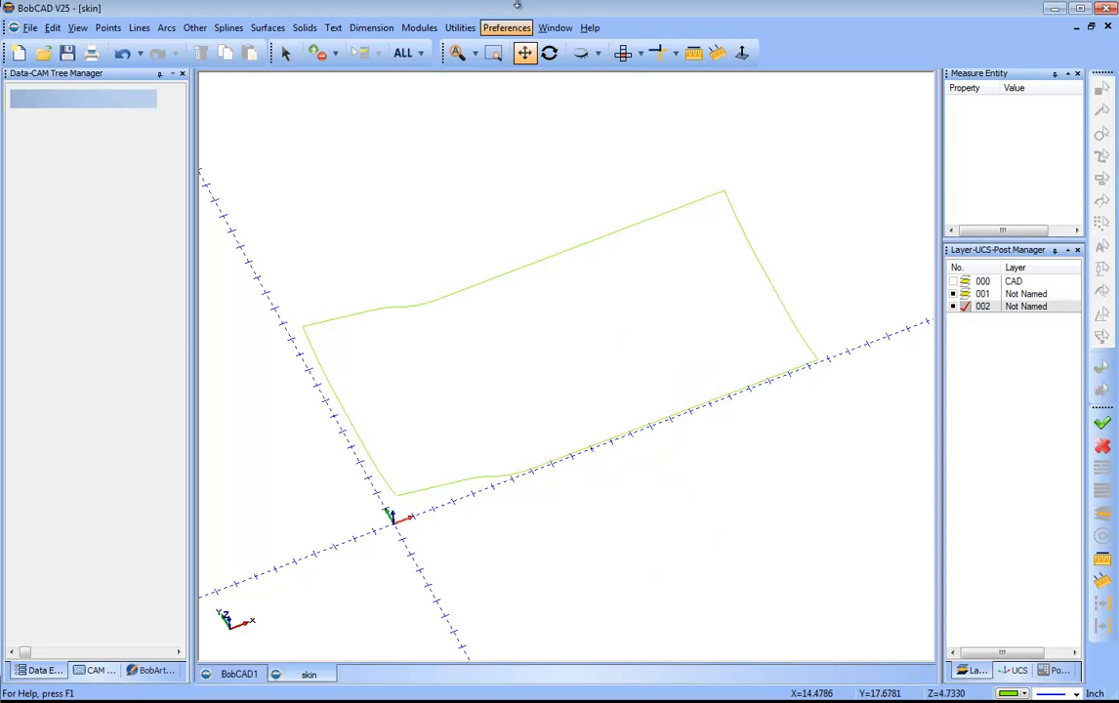
# Turn off the X-Y axis display in the part's display settings
pyautogui.moveTo(690, 372)
pyautogui.mouseDown()
pyautogui.moveTo(699, 382)
pyautogui.moveTo(681, 380)
pyautogui.mouseUp()
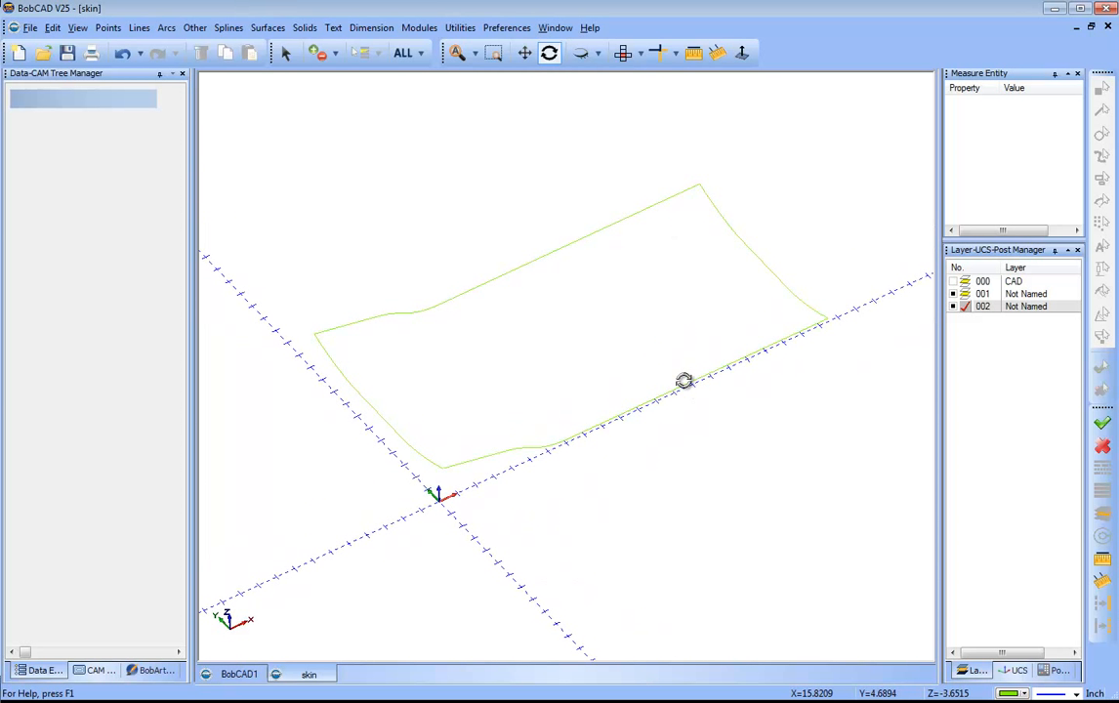
pyautogui.click(507, 27)
pyautogui.click(532, 76)
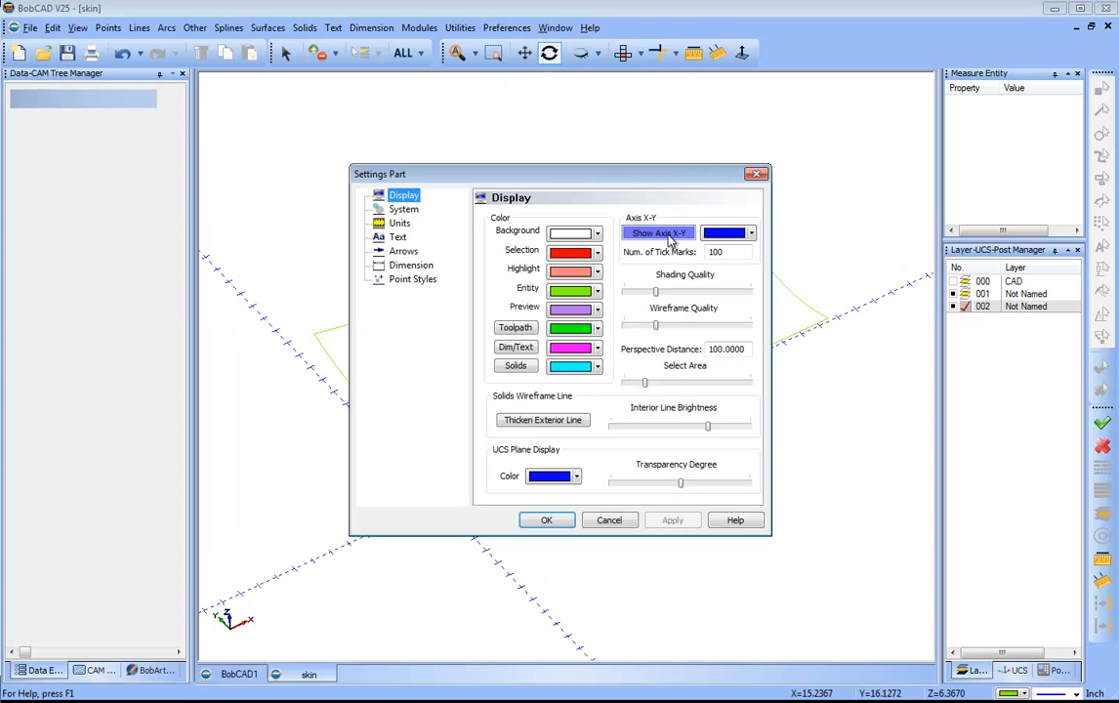
pyautogui.click(613, 523)
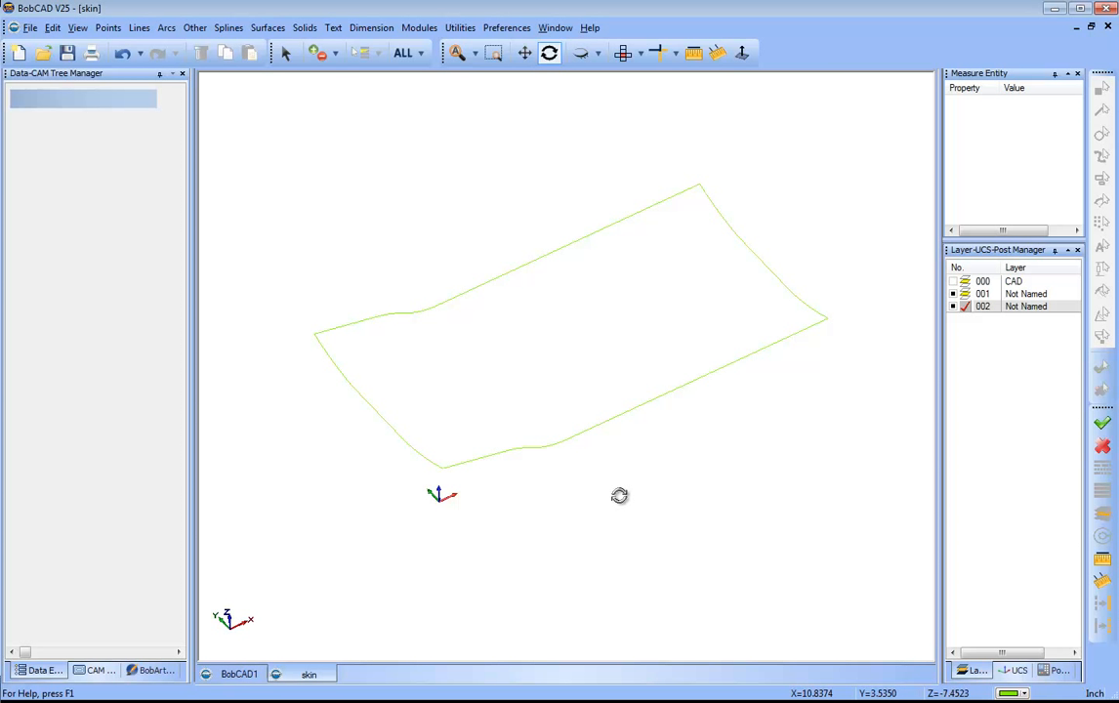
pyautogui.moveTo(617, 564); pyautogui.dragTo(616, 501)
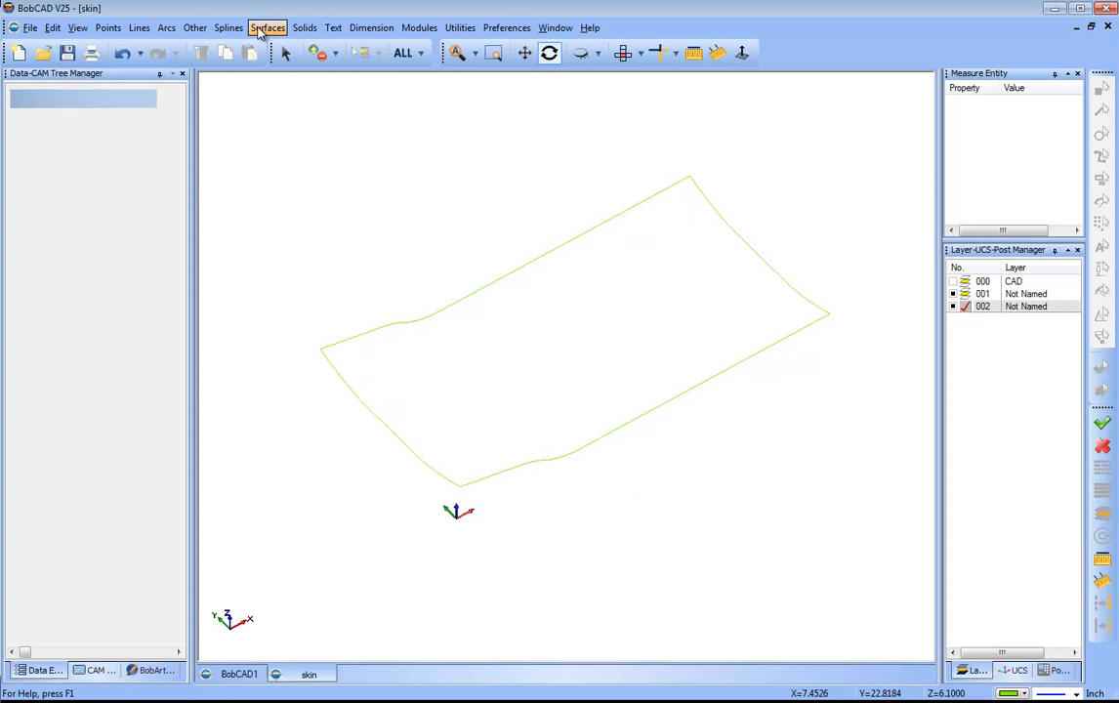
# Set the drawing color to light purple and start a Skin surface, chaining both short curved ends from the X-axis side in the same direction
pyautogui.click(1026, 694)
pyautogui.click(1021, 488)
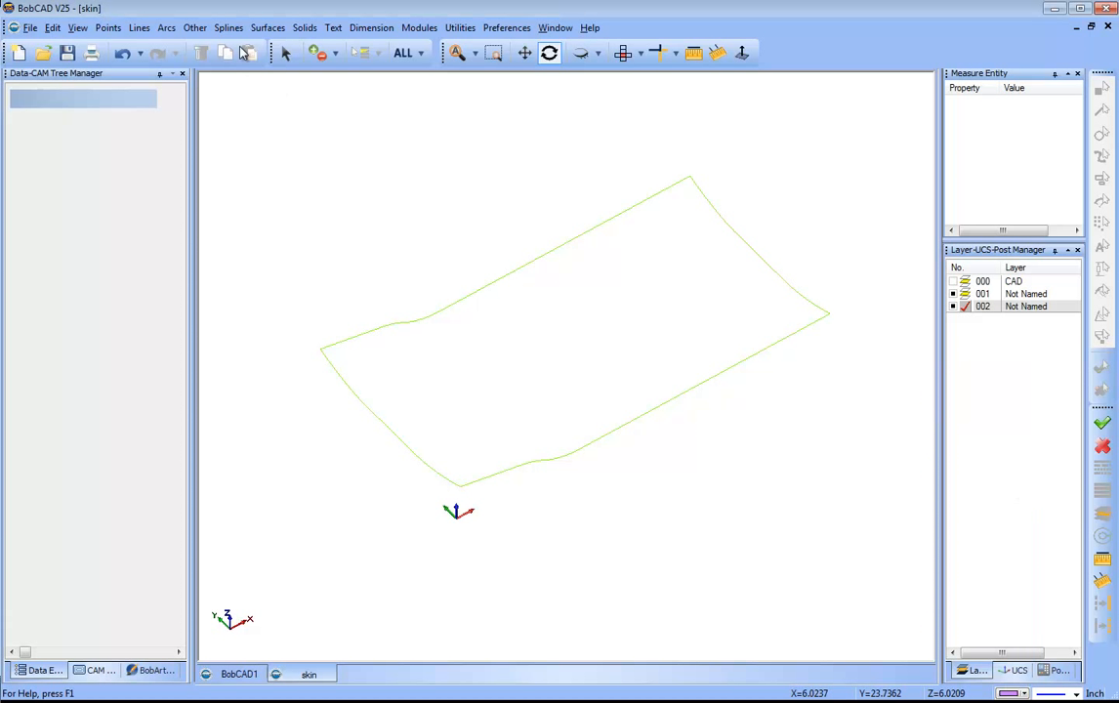
pyautogui.click(268, 28)
pyautogui.click(330, 176)
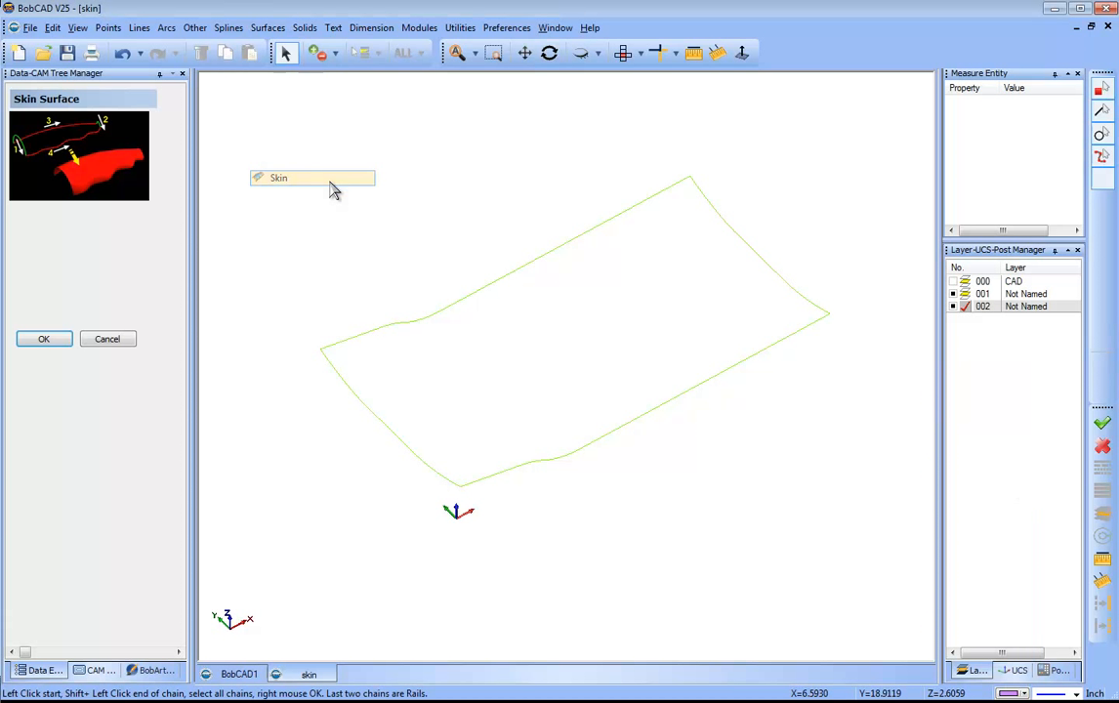
pyautogui.click(455, 490)
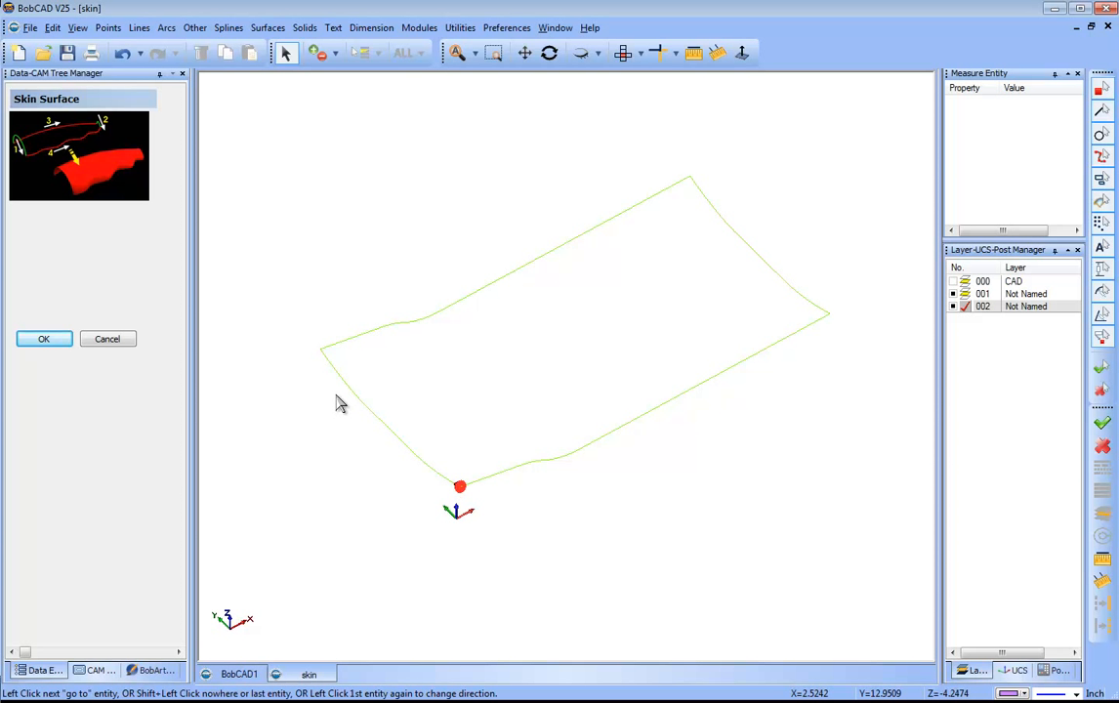
pyautogui.click(325, 361)
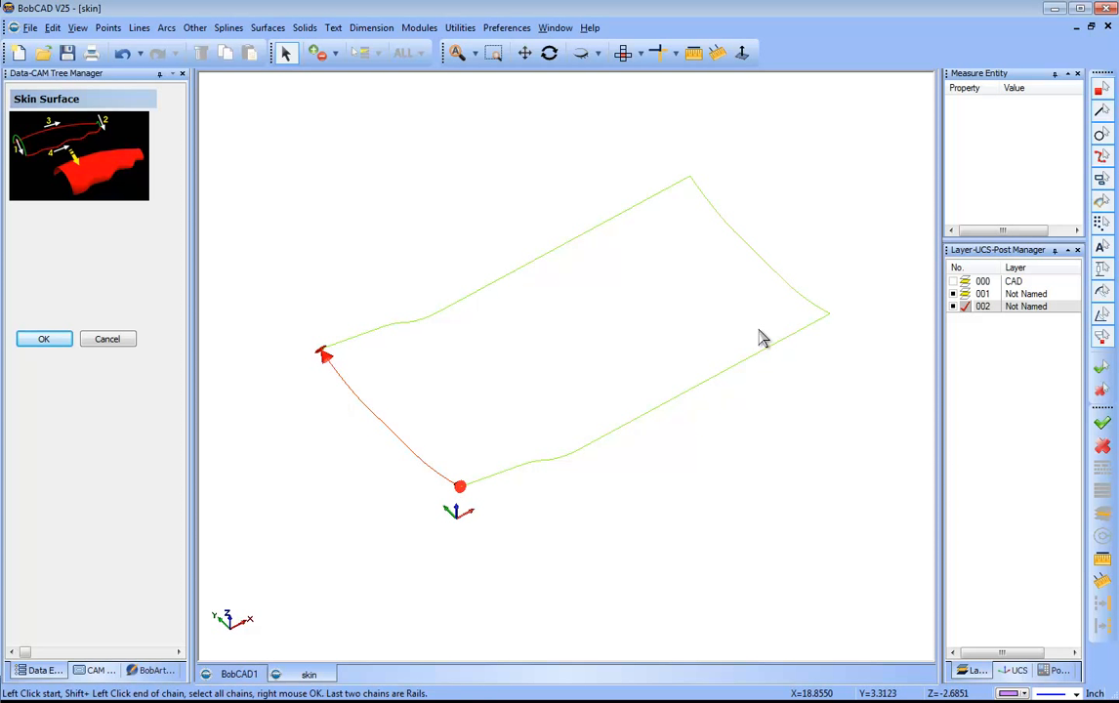
pyautogui.click(825, 319)
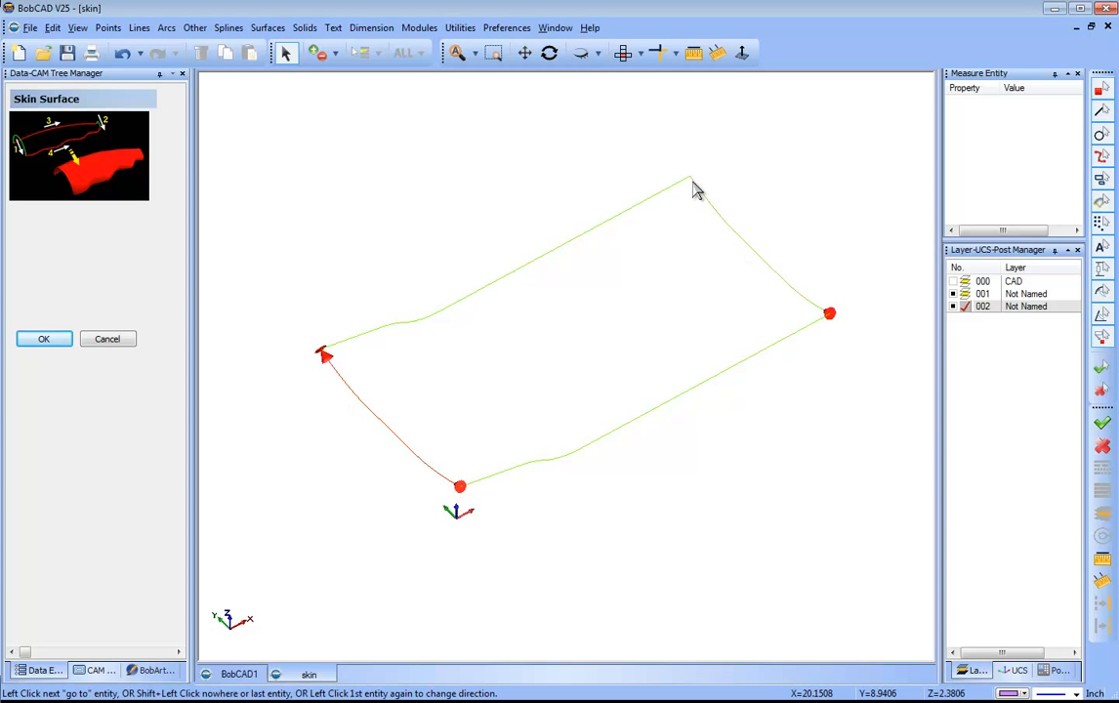
pyautogui.click(693, 188)
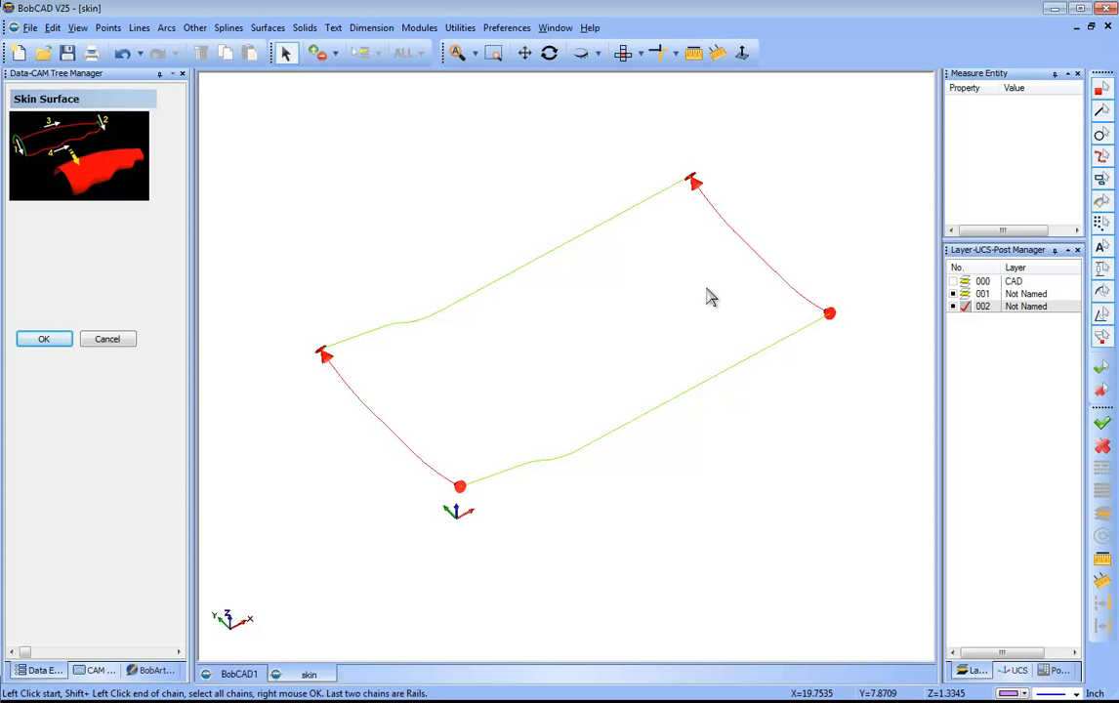
# Chain both long sides as rails from the short flat end toward the far end, and create the skin surface
pyautogui.click(514, 481)
pyautogui.click(818, 332)
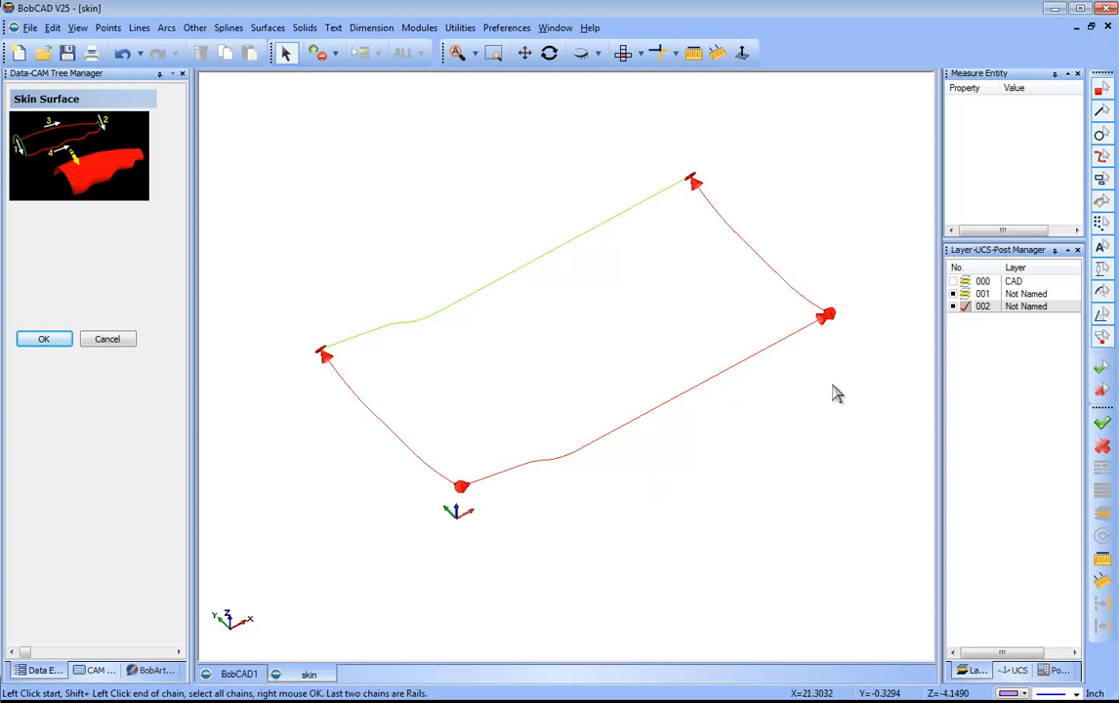
pyautogui.click(369, 336)
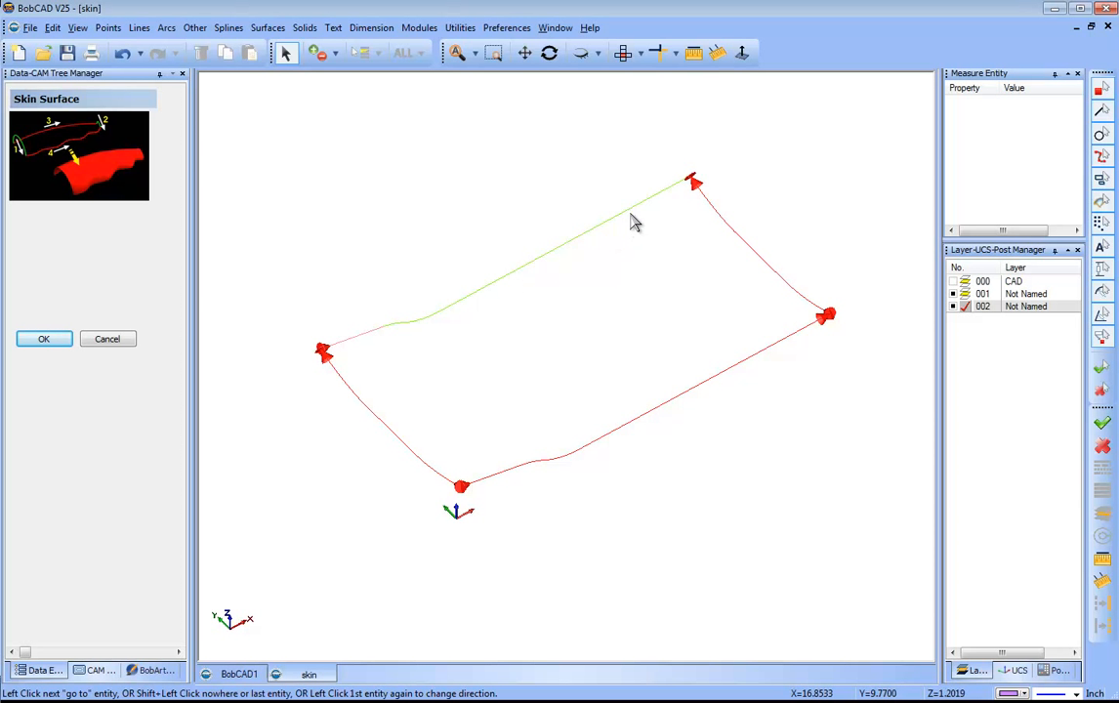
pyautogui.click(672, 189)
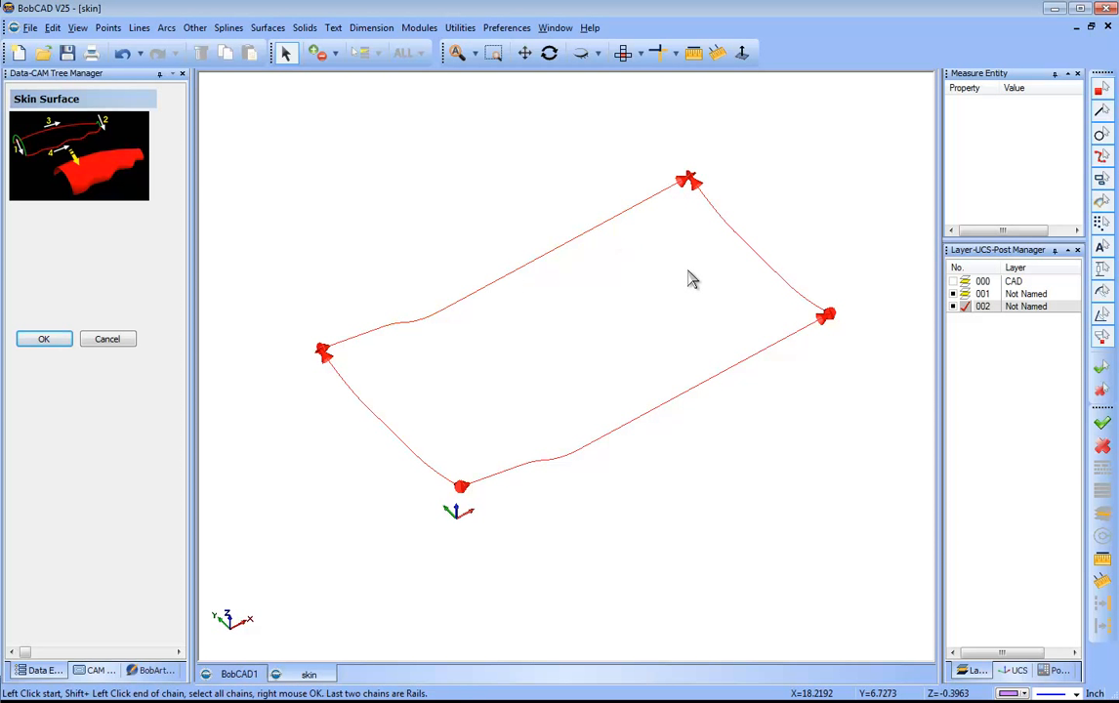
pyautogui.rightClick(768, 187)
pyautogui.click(788, 187)
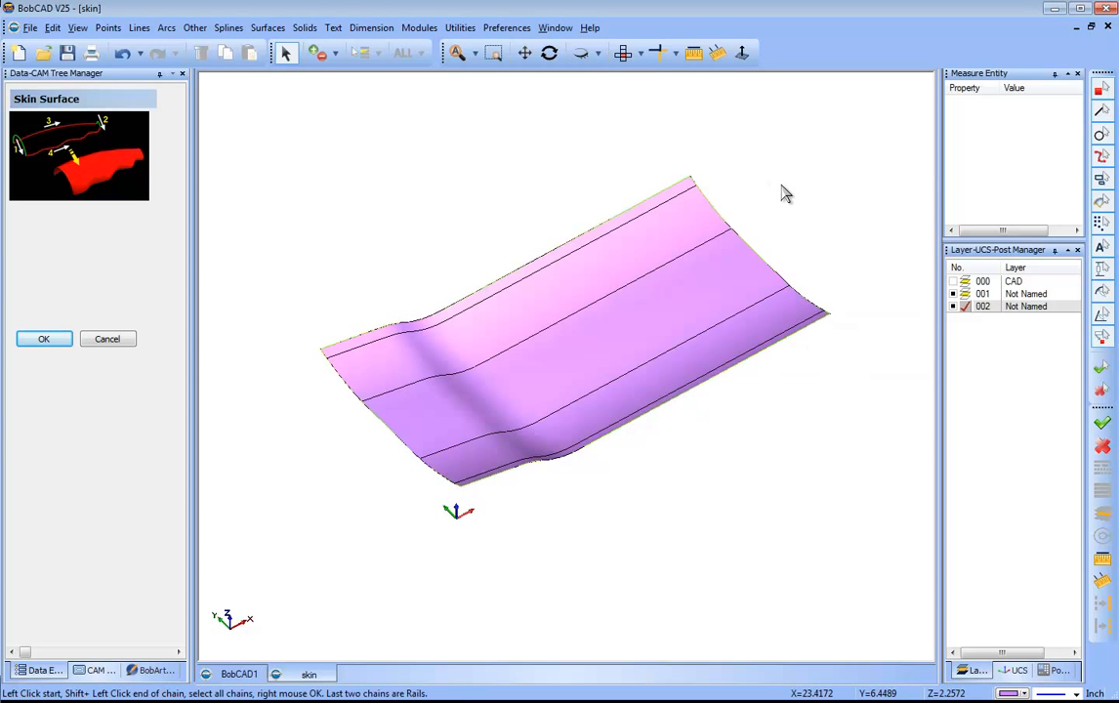
pyautogui.click(115, 341)
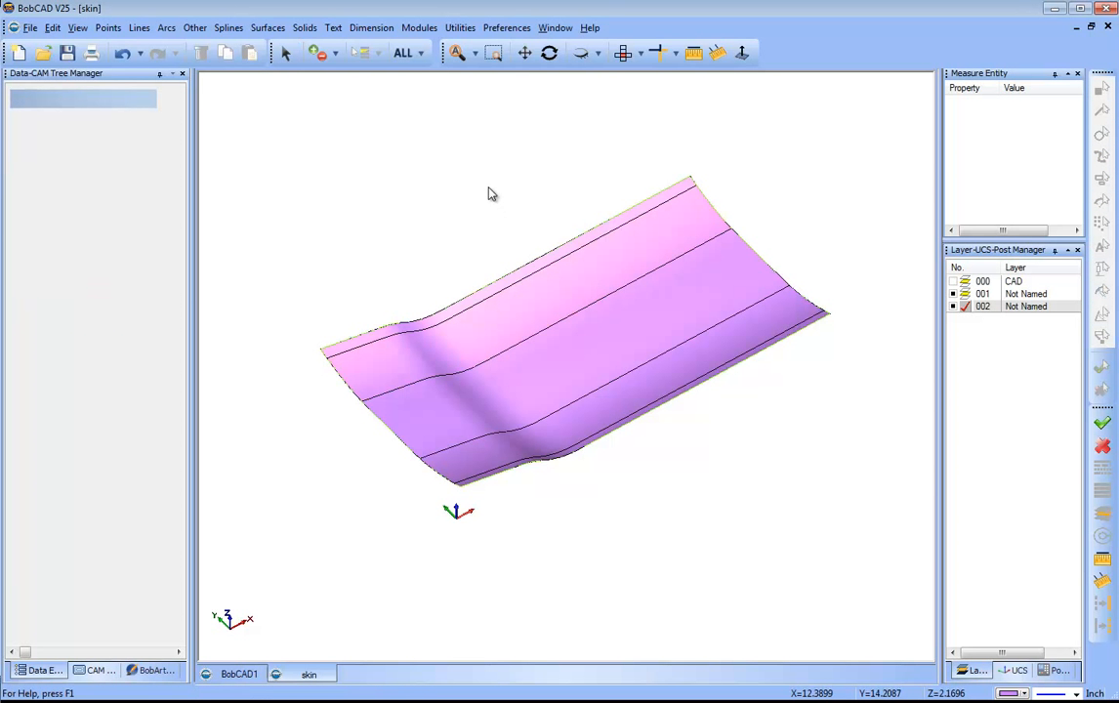
# Hide layer 001 with the extracted edges and examine the new skin surface from the top and at an angle
pyautogui.rightClick(487, 188)
pyautogui.click(510, 210)
pyautogui.moveTo(586, 97); pyautogui.dragTo(941, 304)
pyautogui.click(954, 294)
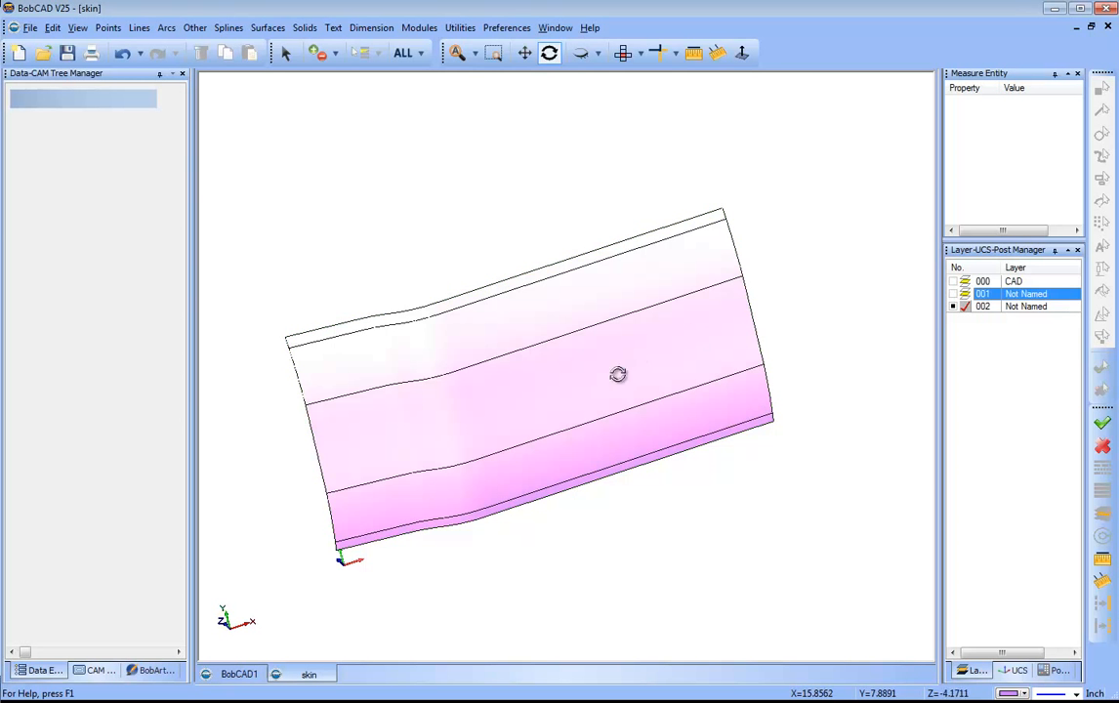
pyautogui.moveTo(570, 367); pyautogui.dragTo(597, 342)
pyautogui.click(628, 53)
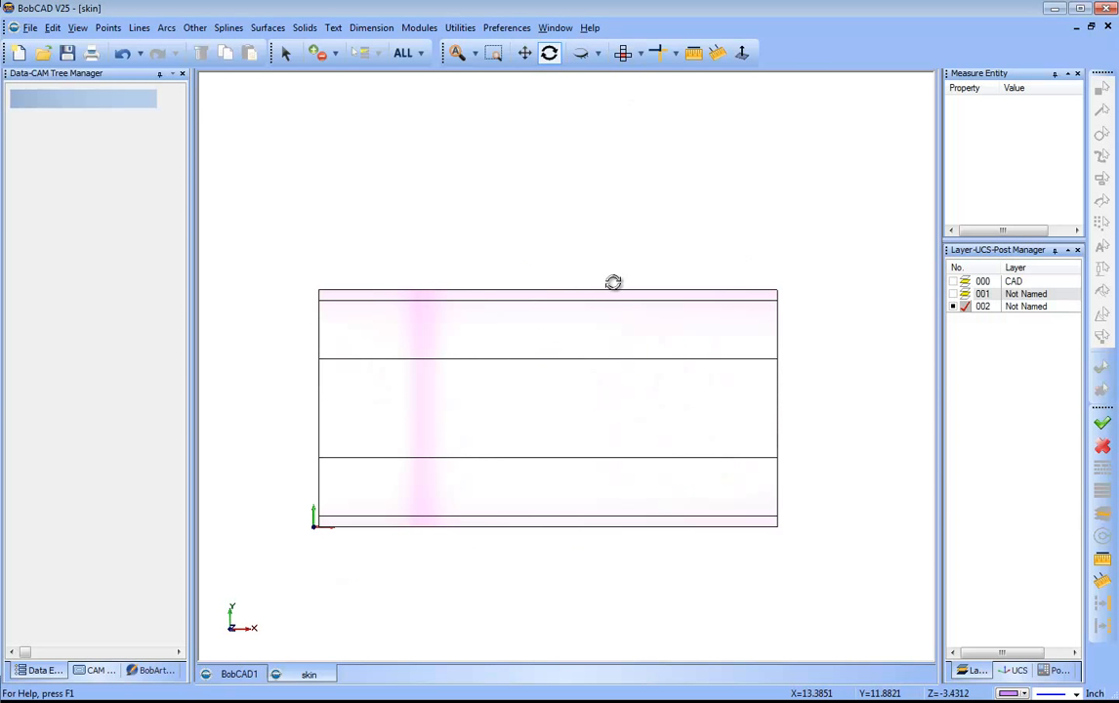
pyautogui.moveTo(600, 422)
pyautogui.mouseDown()
pyautogui.moveTo(602, 411)
pyautogui.moveTo(581, 433)
pyautogui.moveTo(609, 436)
pyautogui.moveTo(501, 447)
pyautogui.moveTo(514, 435)
pyautogui.moveTo(505, 419)
pyautogui.moveTo(589, 386)
pyautogui.moveTo(596, 101)
pyautogui.mouseUp()
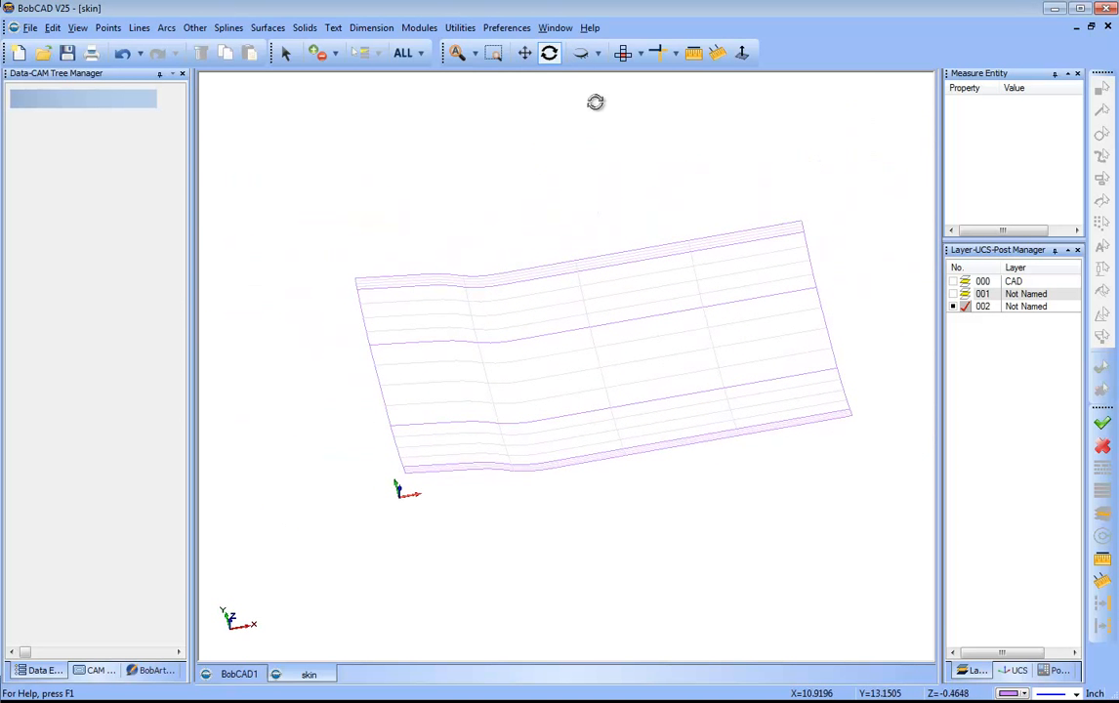
# Set the drawing background color to black in the part's display settings
pyautogui.click(507, 28)
pyautogui.click(527, 77)
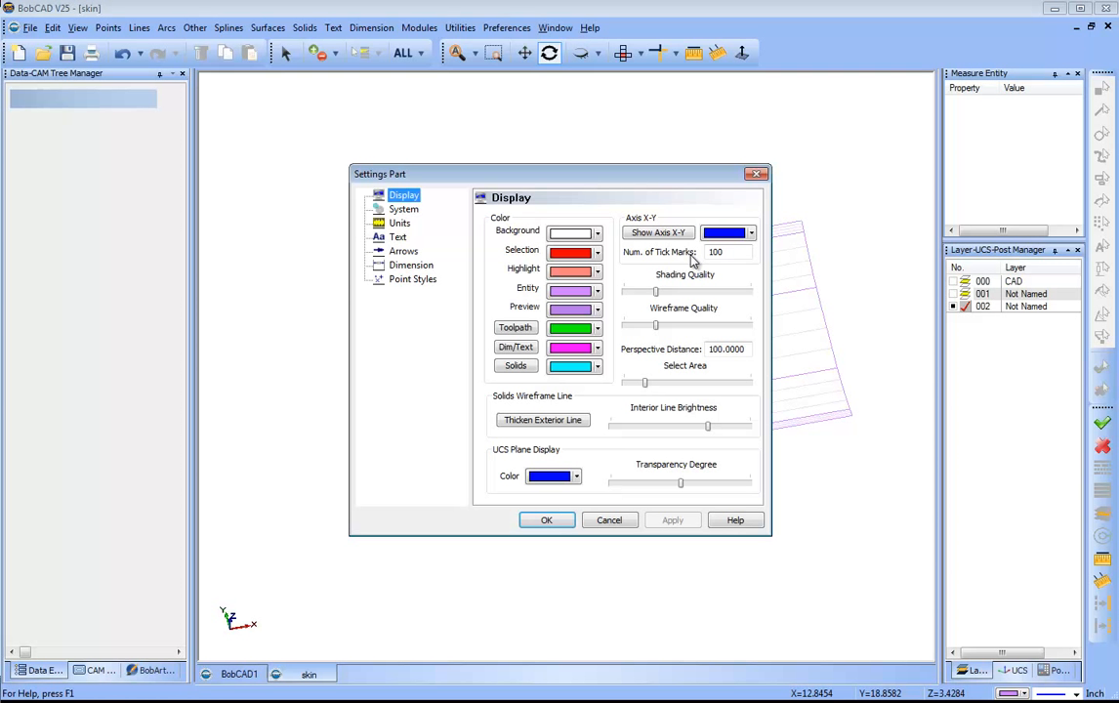
pyautogui.click(598, 233)
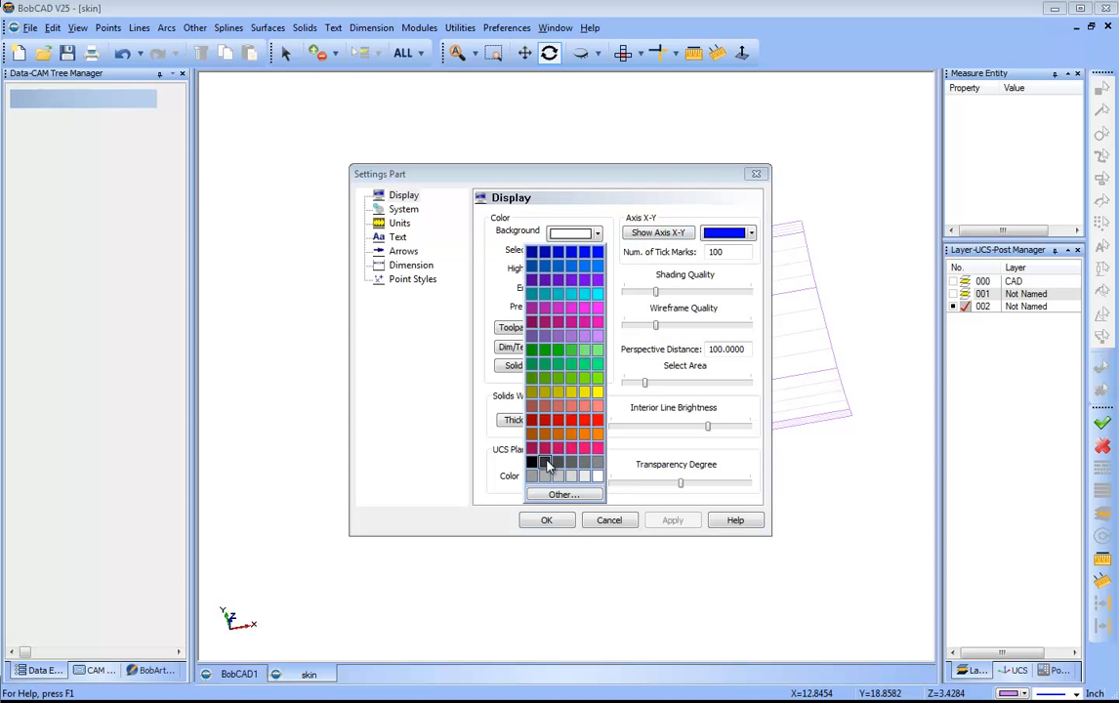
pyautogui.click(546, 460)
pyautogui.click(672, 519)
pyautogui.click(547, 519)
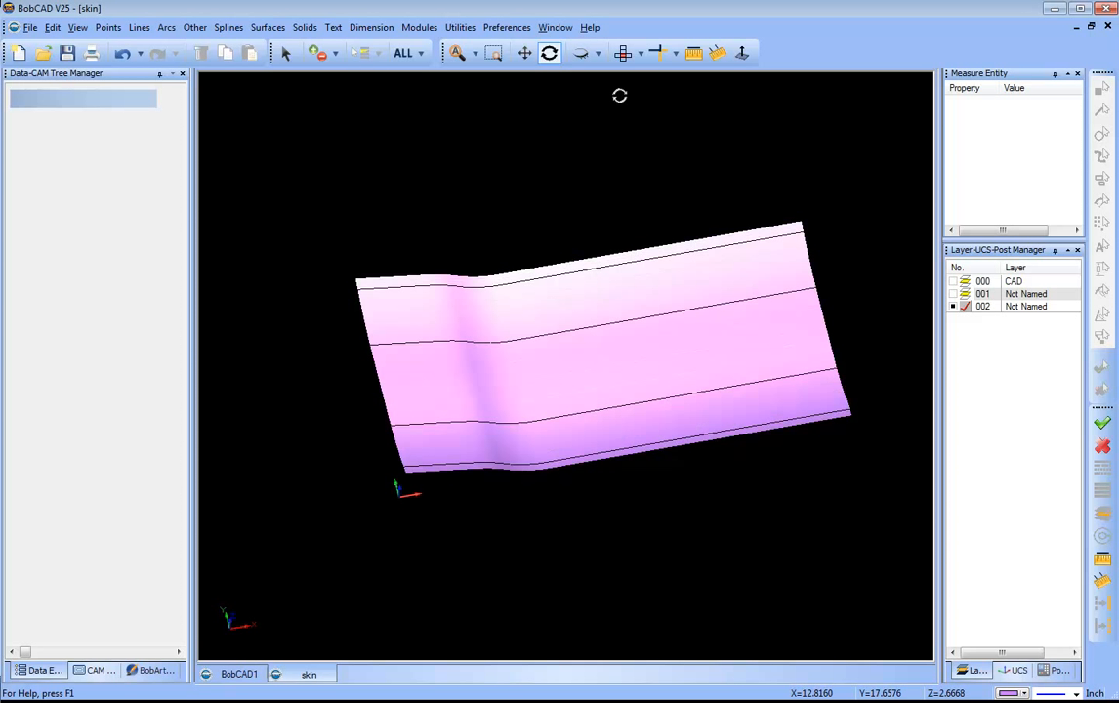
# Add a new layer below layer 002 in the layer list to hold the offset surface
pyautogui.click(623, 53)
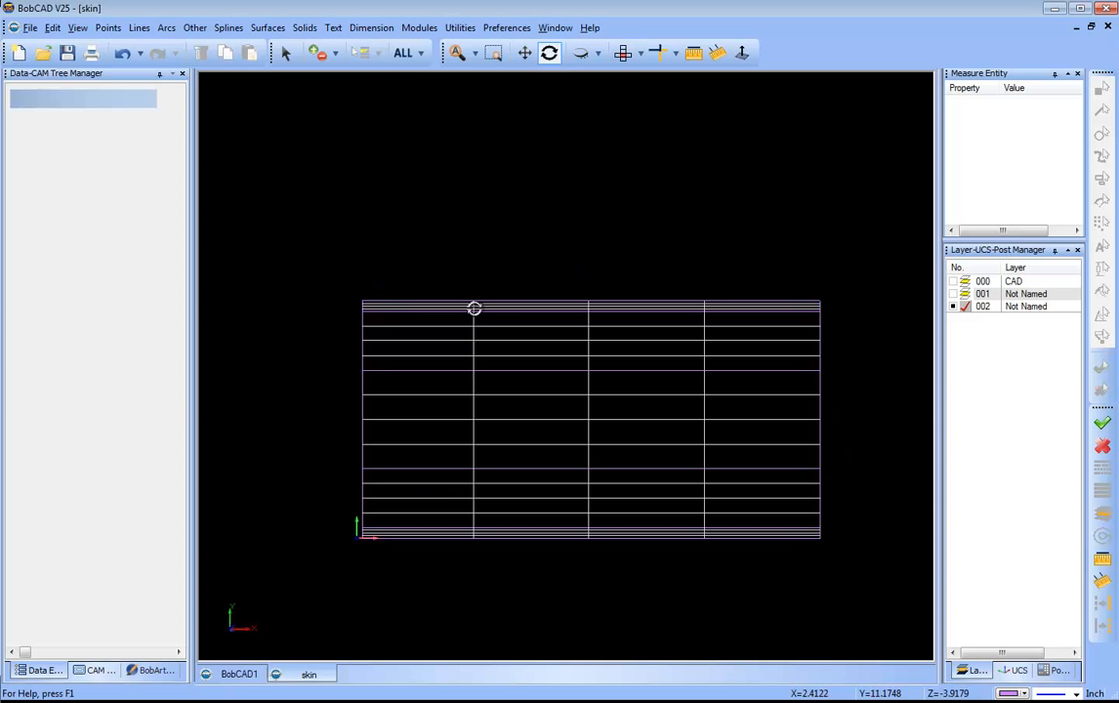
pyautogui.moveTo(635, 510); pyautogui.dragTo(551, 398)
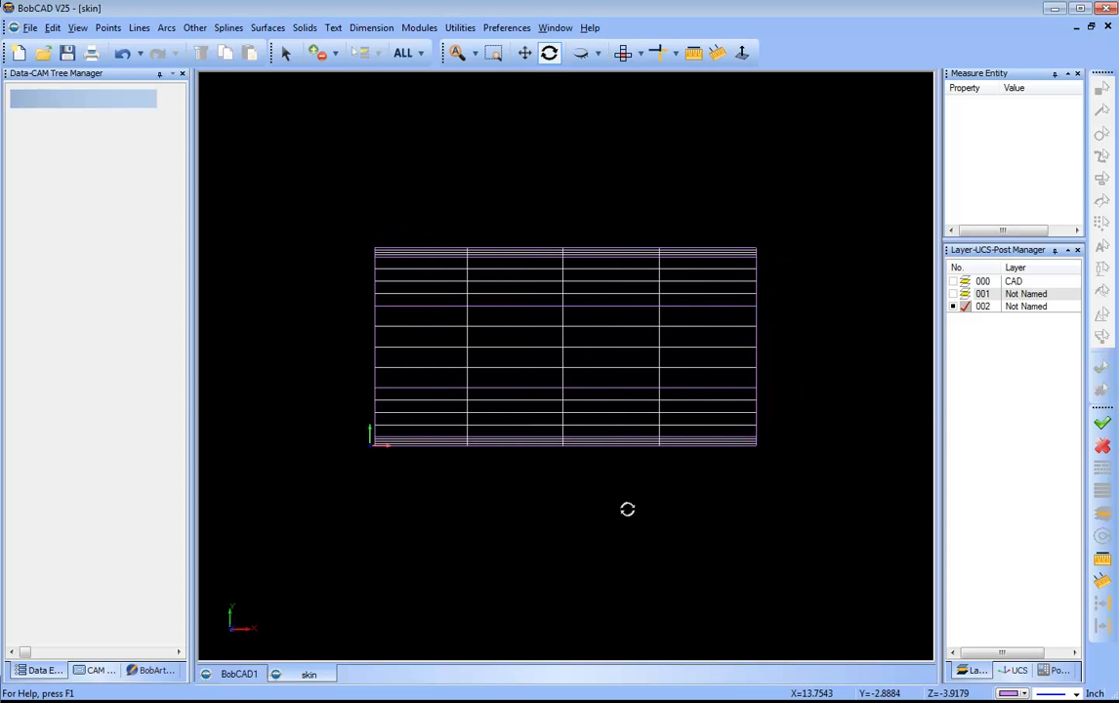
pyautogui.moveTo(637, 221)
pyautogui.mouseDown()
pyautogui.moveTo(681, 418)
pyautogui.moveTo(622, 417)
pyautogui.moveTo(623, 430)
pyautogui.mouseUp()
pyautogui.rightClick(1025, 319)
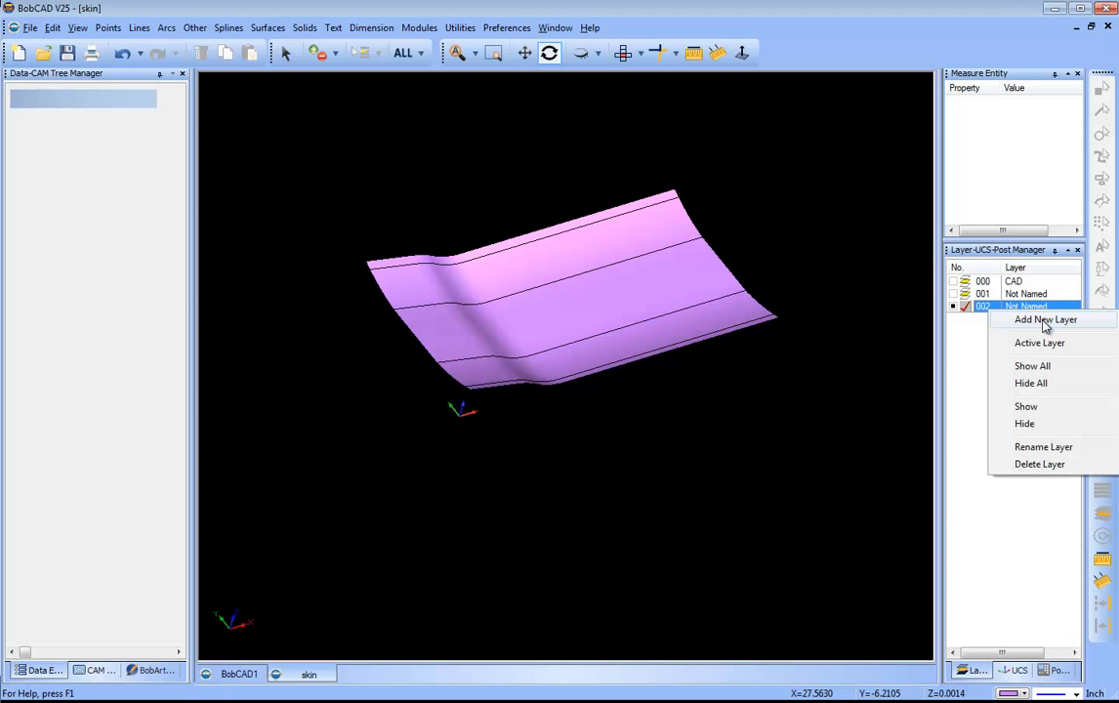
pyautogui.click(1047, 326)
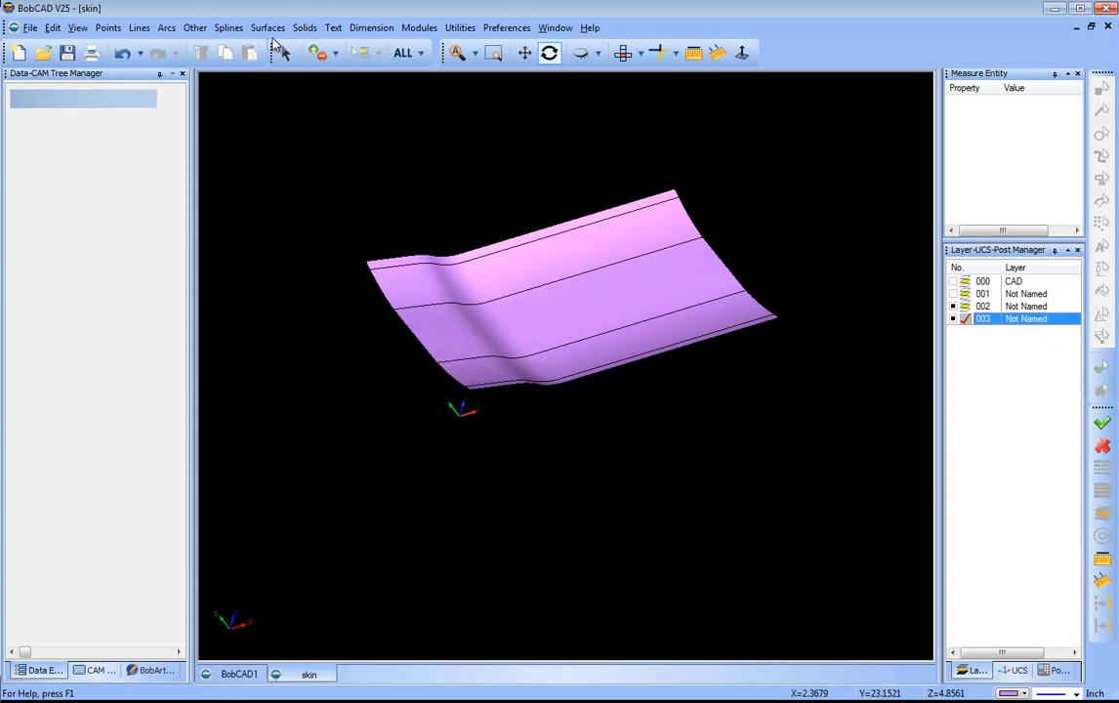
# Offset the new skin surface by a distance of -0.625 and examine the offset from the side
pyautogui.click(267, 28)
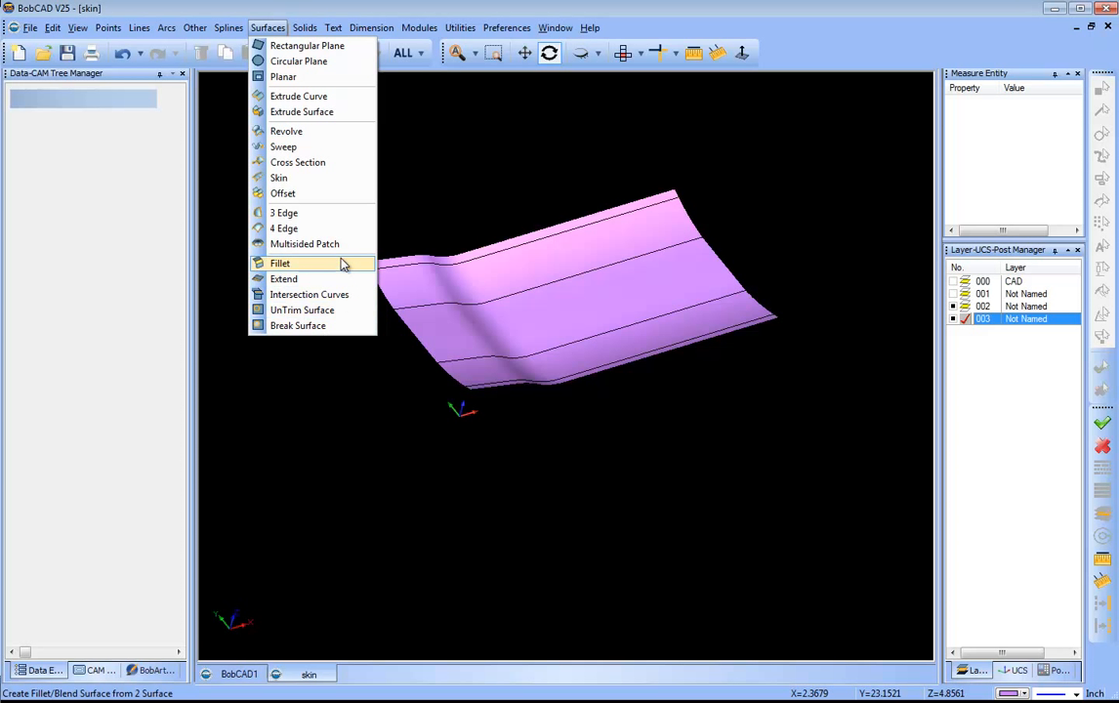
pyautogui.click(329, 194)
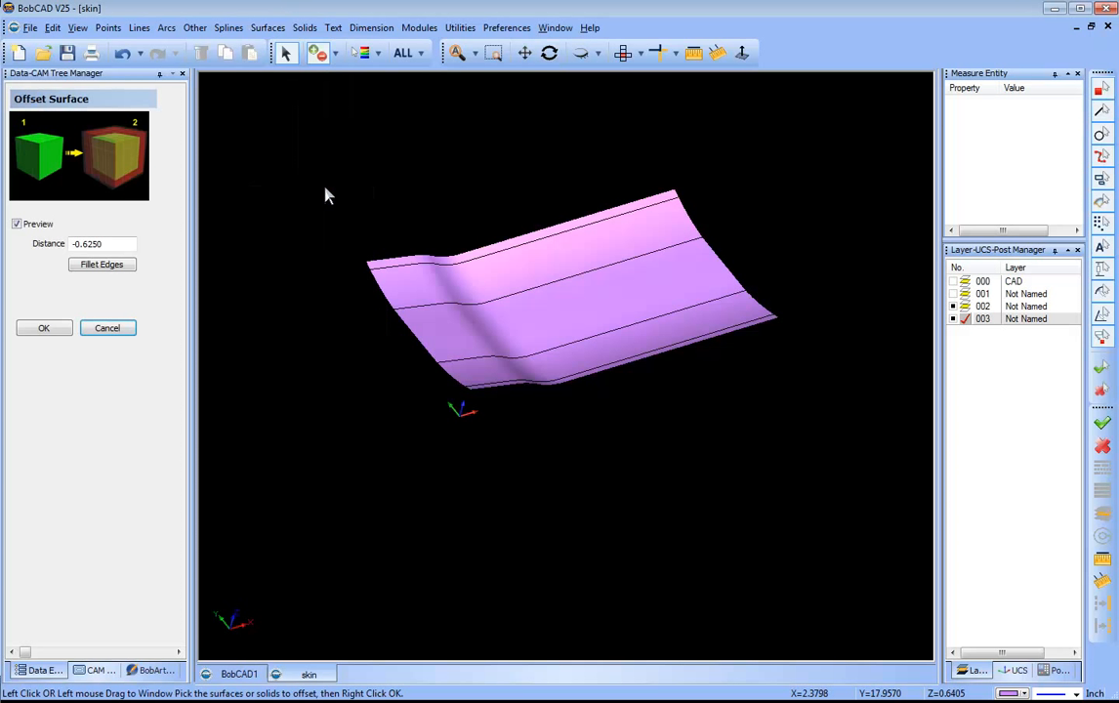
pyautogui.click(461, 308)
pyautogui.rightClick(438, 103)
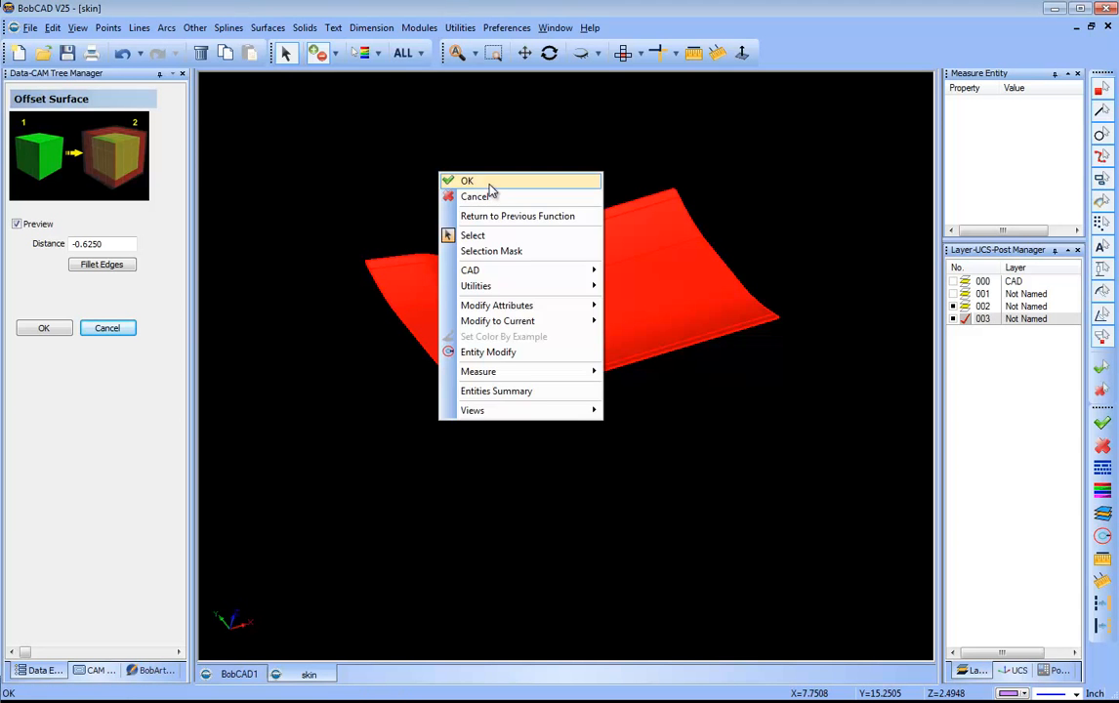
pyautogui.click(492, 115)
pyautogui.click(549, 53)
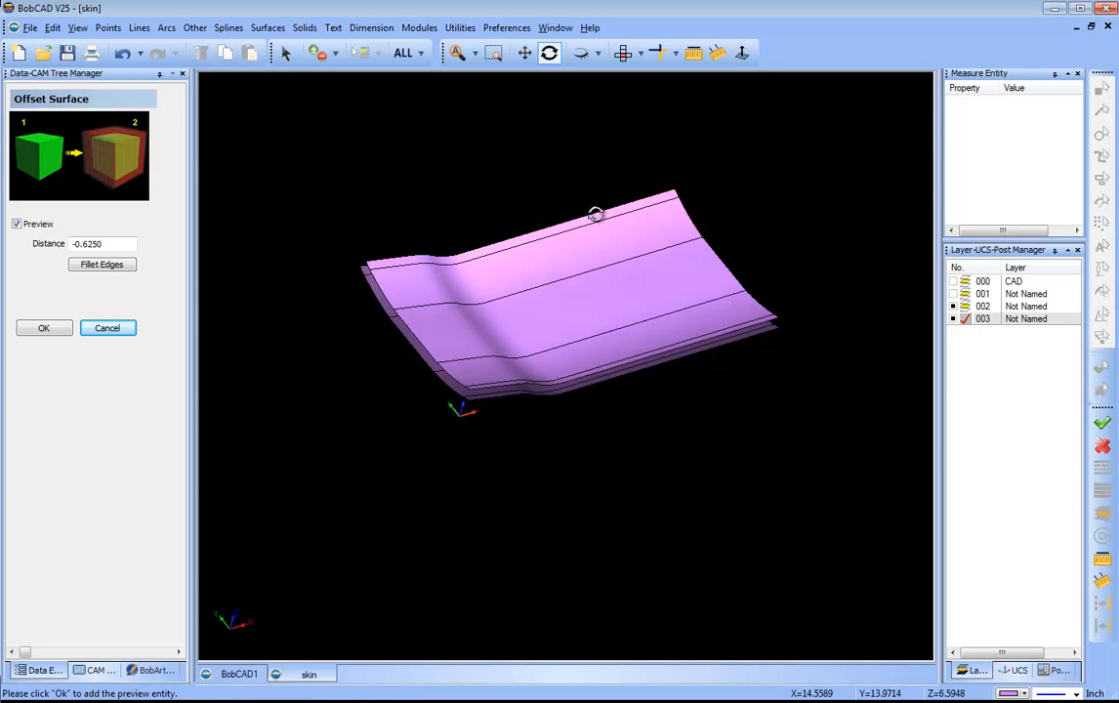
pyautogui.moveTo(594, 215); pyautogui.dragTo(606, 293)
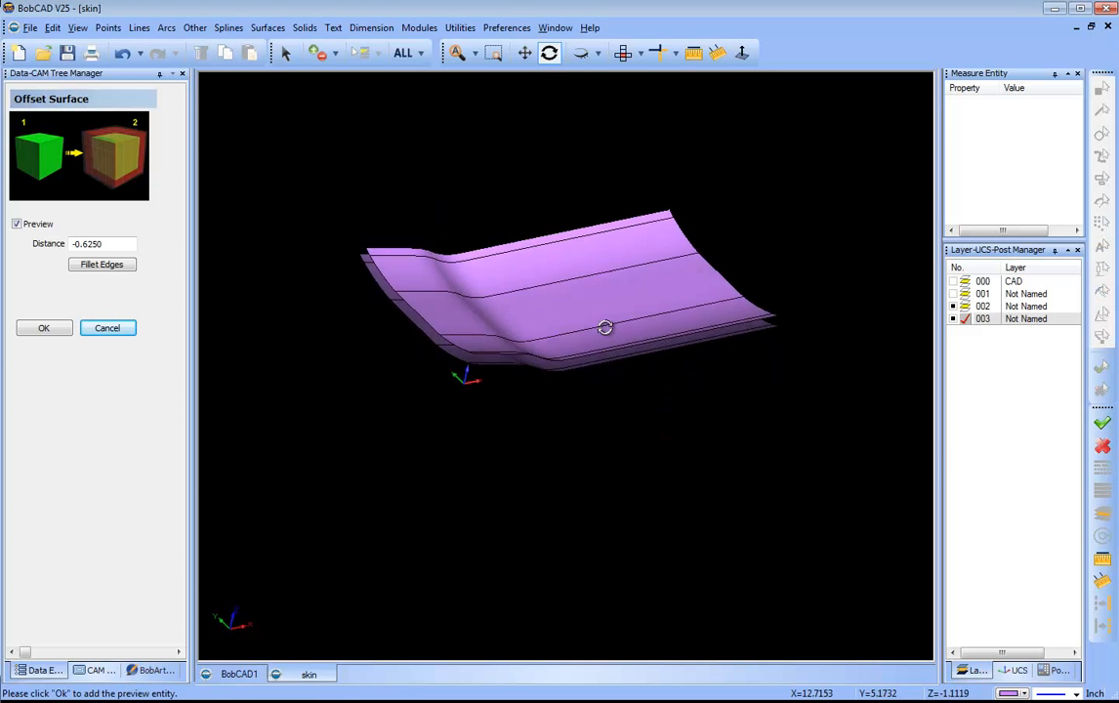
pyautogui.click(43, 328)
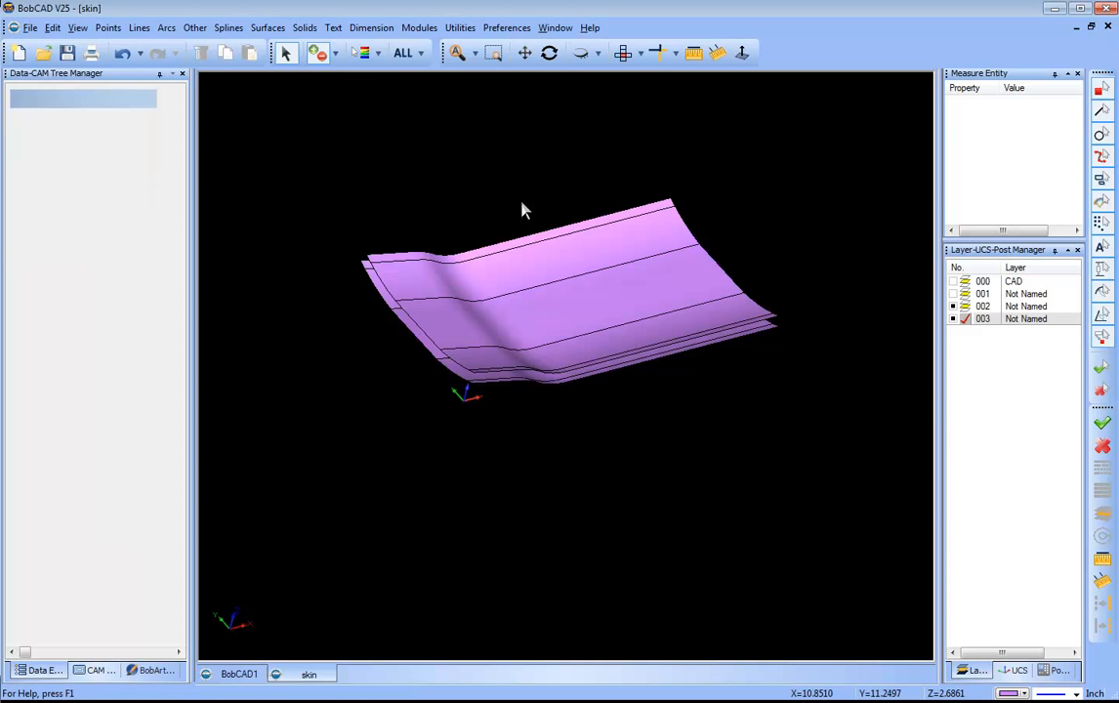
pyautogui.rightClick(459, 166)
pyautogui.click(488, 183)
pyautogui.moveTo(651, 423); pyautogui.dragTo(646, 527)
# Show layer 001 as the active layer and delete the skin surface together with its offset, keeping the extracted edge curves
pyautogui.click(965, 307)
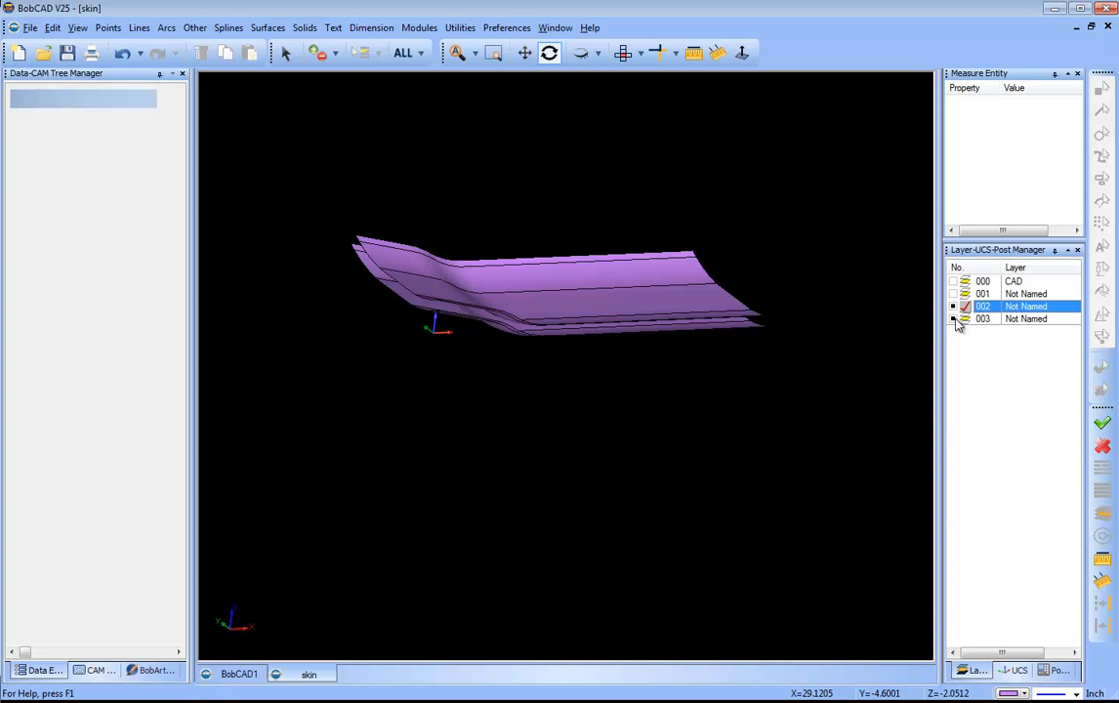
pyautogui.click(953, 320)
pyautogui.click(953, 294)
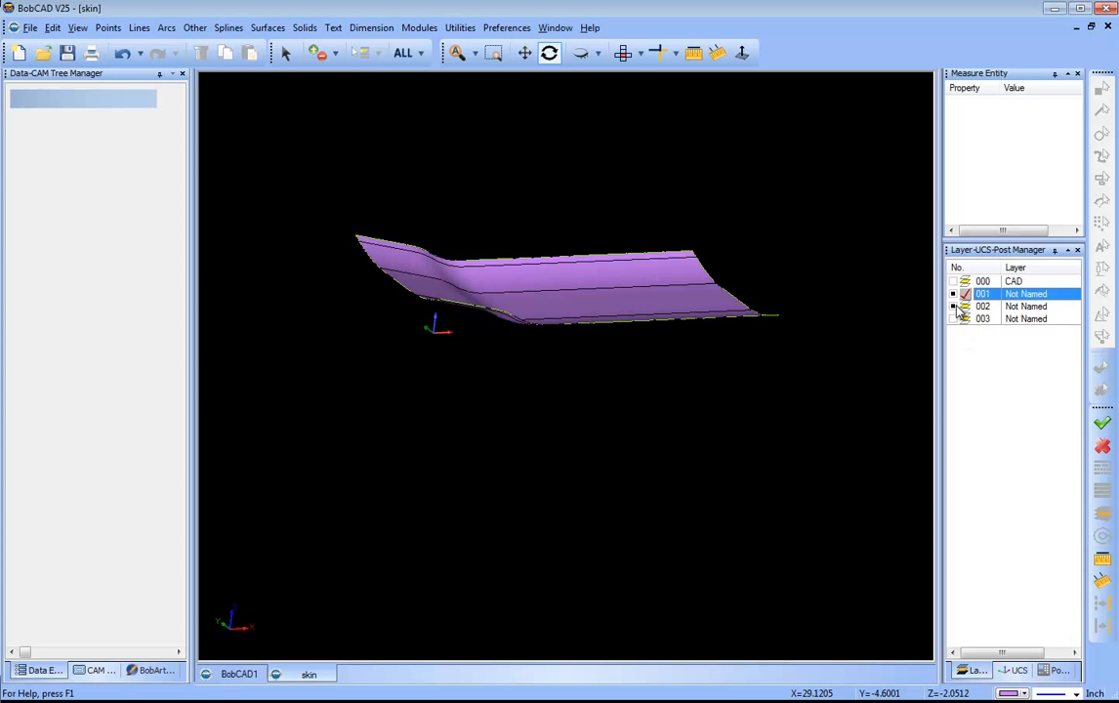
pyautogui.click(953, 319)
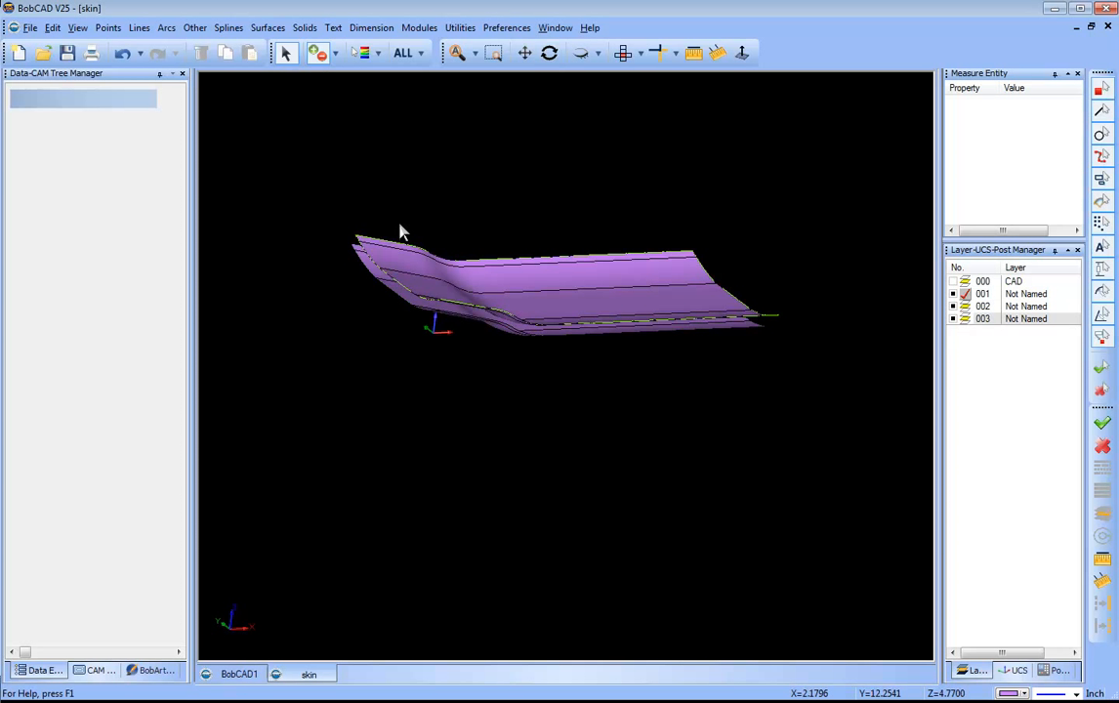
pyautogui.click(402, 267)
pyautogui.press('Delete')
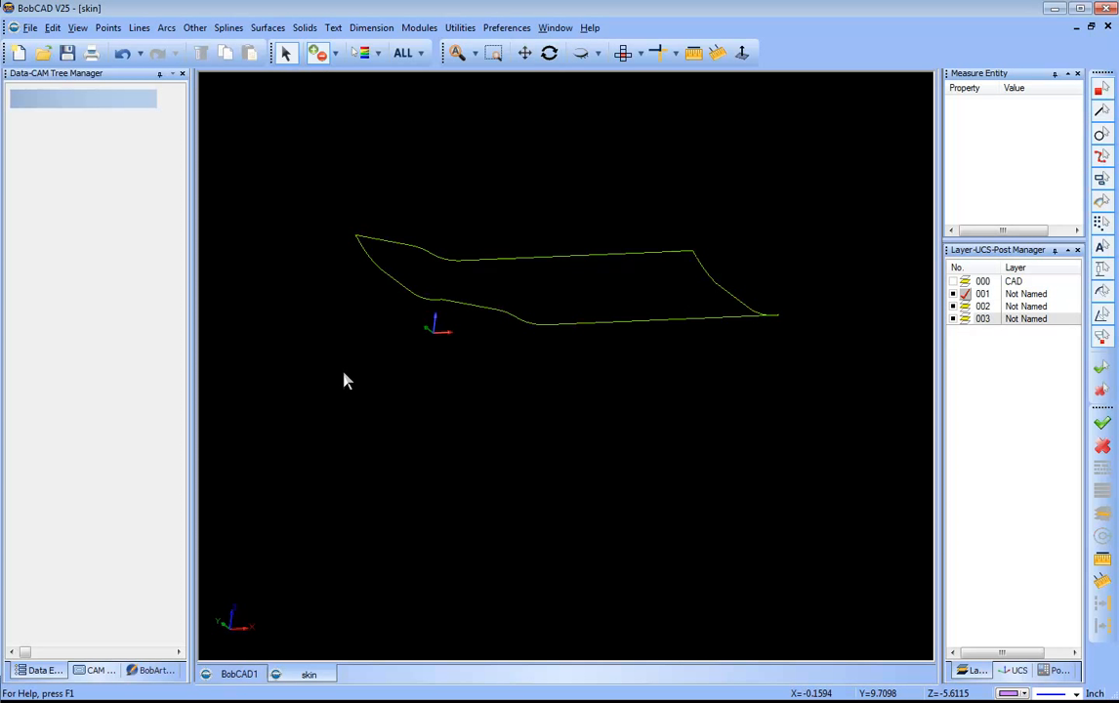
# Show the CAD layer 000 with the original patched surfaces and view them from the top and at an angle
pyautogui.click(953, 281)
pyautogui.click(622, 55)
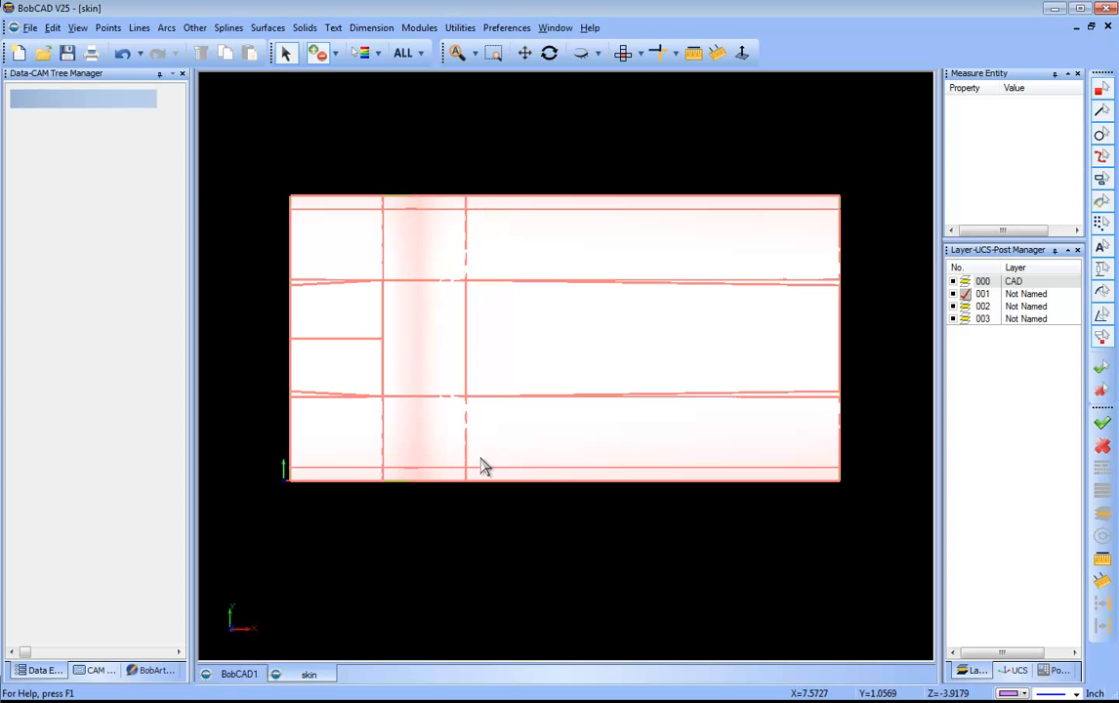
pyautogui.rightClick(573, 139)
pyautogui.click(615, 165)
pyautogui.click(549, 54)
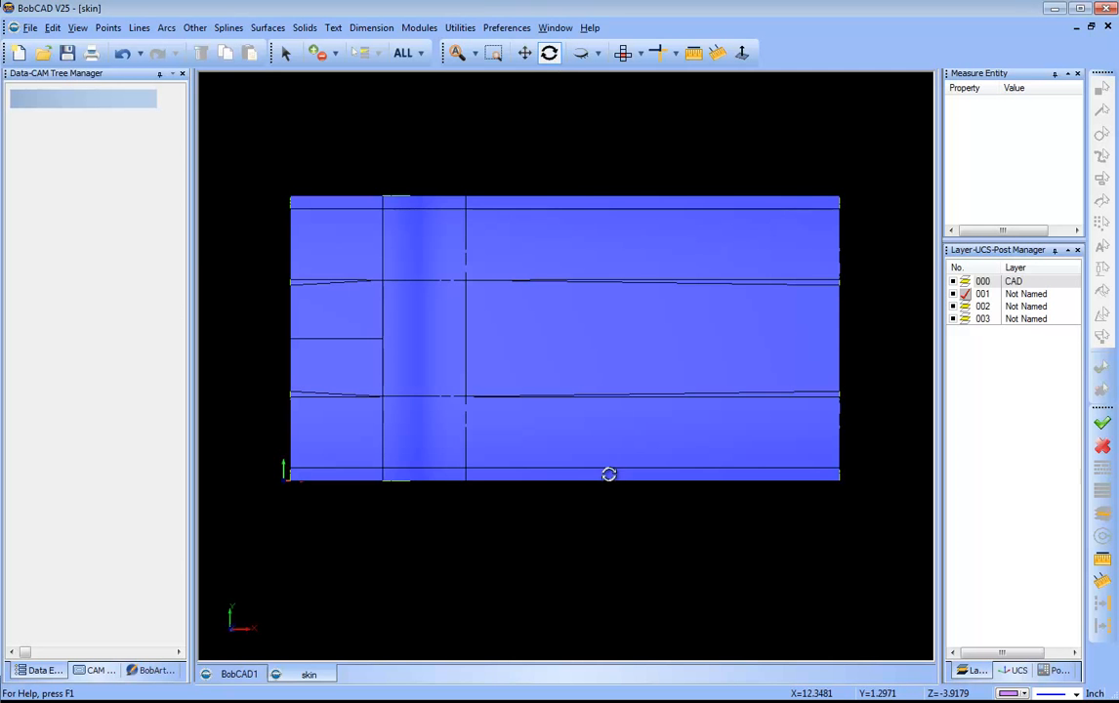
pyautogui.moveTo(608, 474); pyautogui.dragTo(523, 458)
# Extract the single surface edges that cross the part along both sides of the curved transition
pyautogui.click(460, 28)
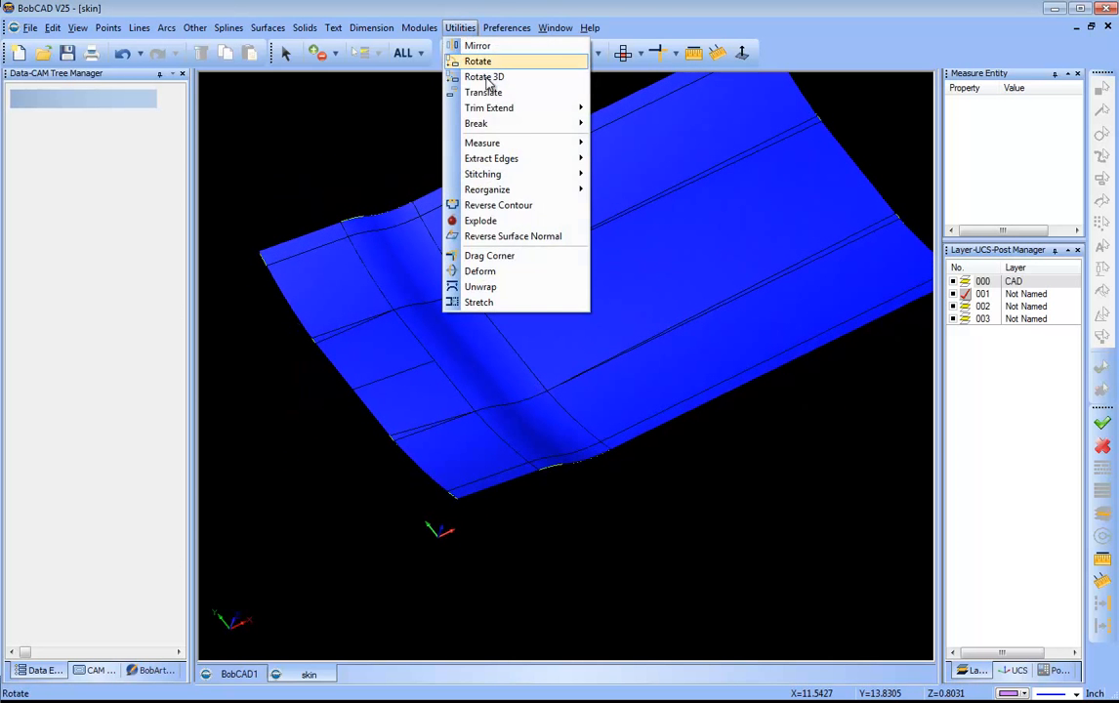
pyautogui.moveTo(555, 159)
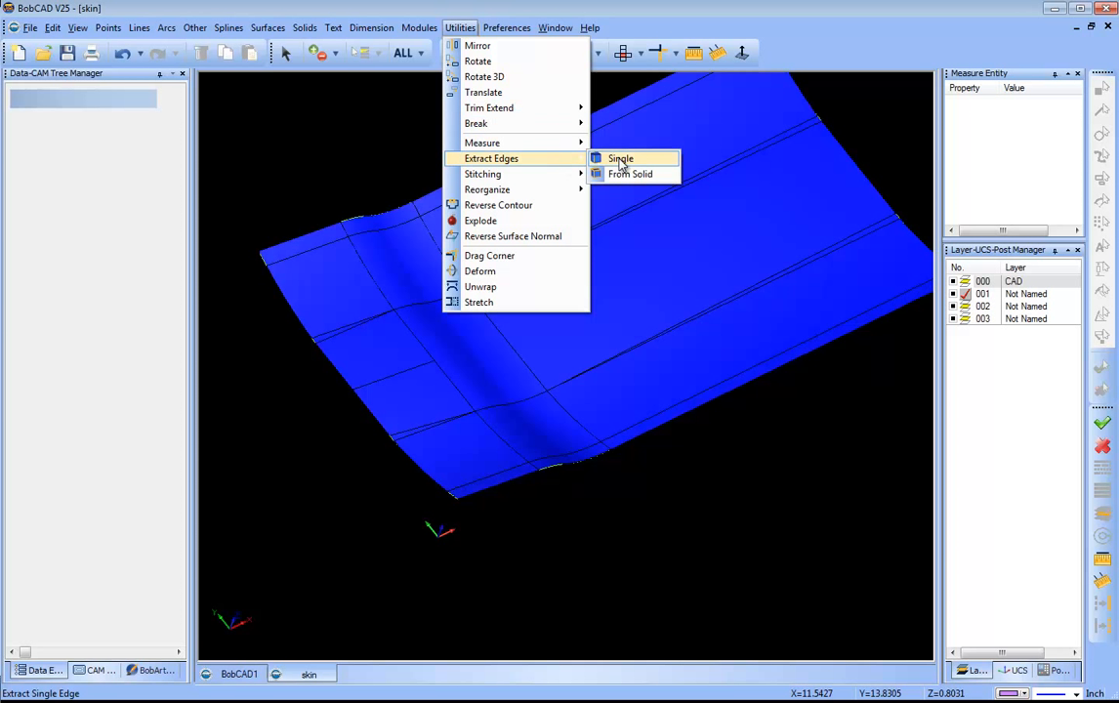
pyautogui.click(617, 157)
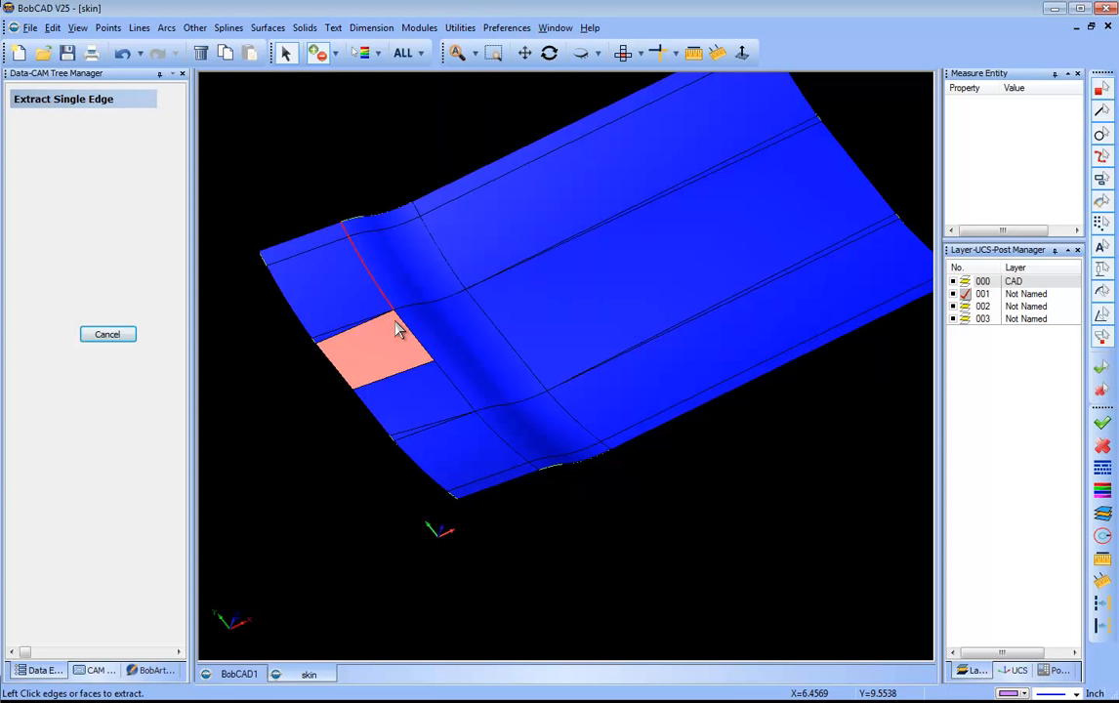
pyautogui.click(451, 386)
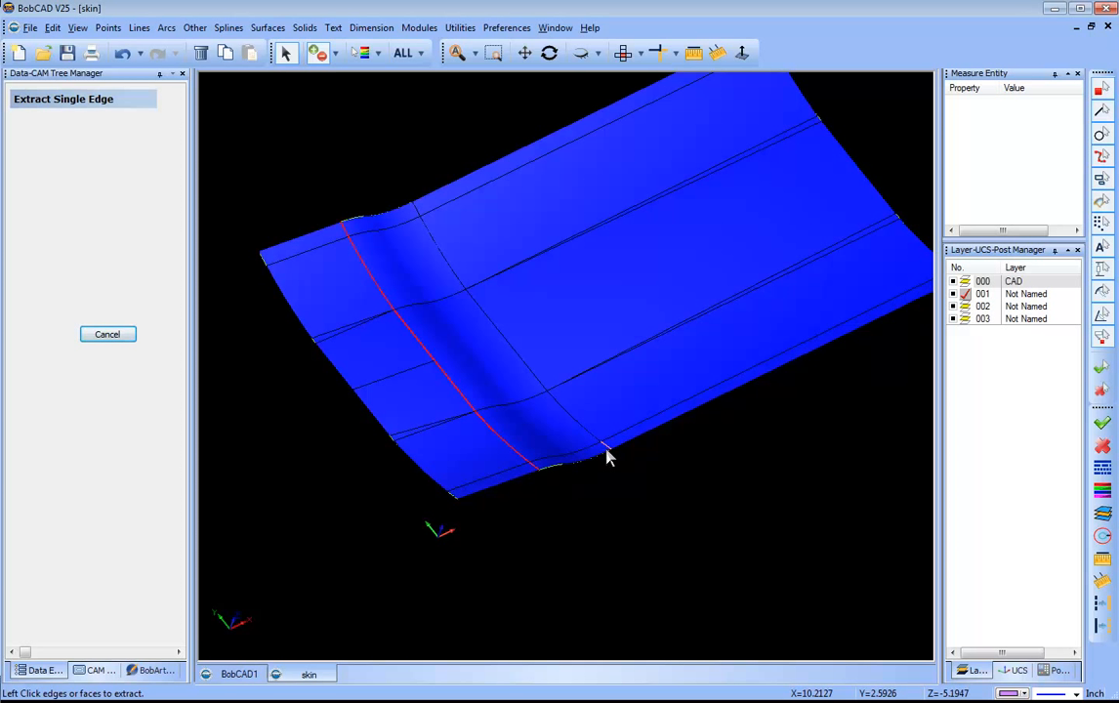
pyautogui.click(545, 384)
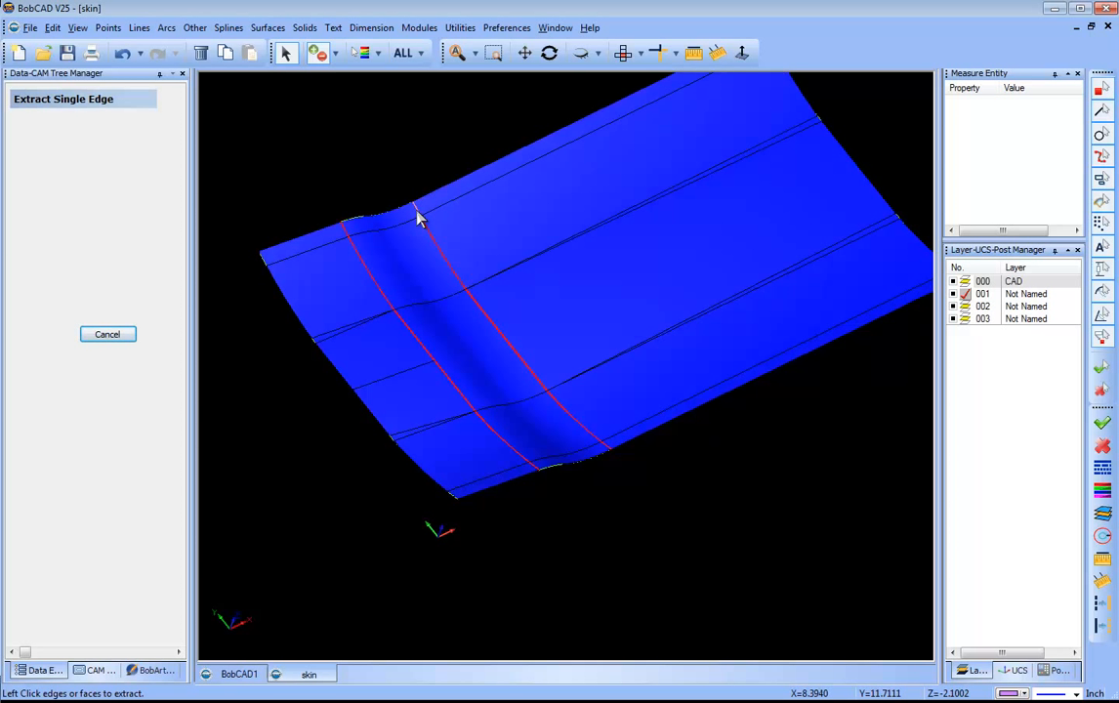
pyautogui.rightClick(350, 150)
pyautogui.click(374, 156)
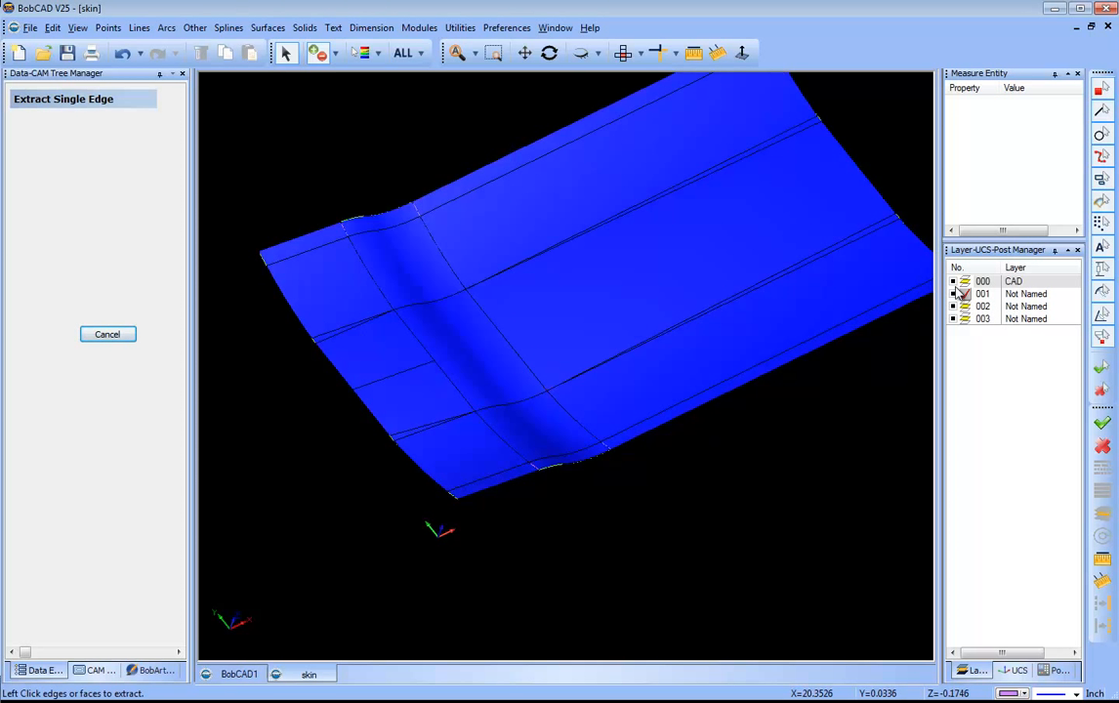
# Hide the CAD layer 000, make layer 002 active and end the edge extraction
pyautogui.click(954, 281)
pyautogui.click(965, 307)
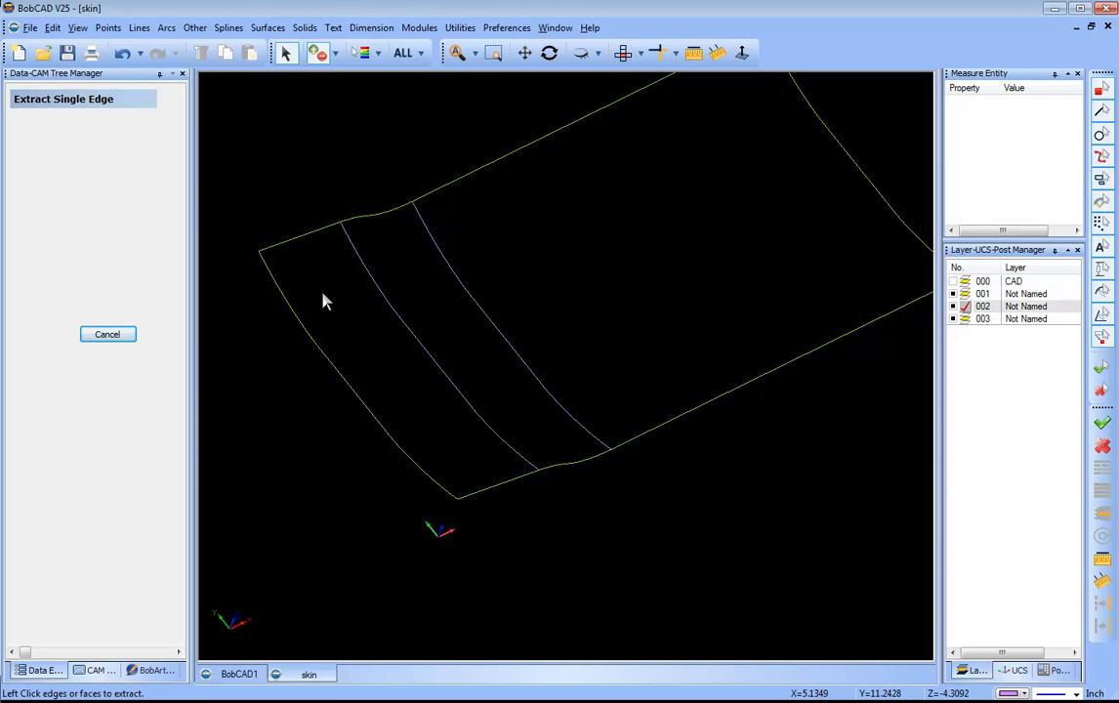
pyautogui.rightClick(576, 259)
pyautogui.click(606, 268)
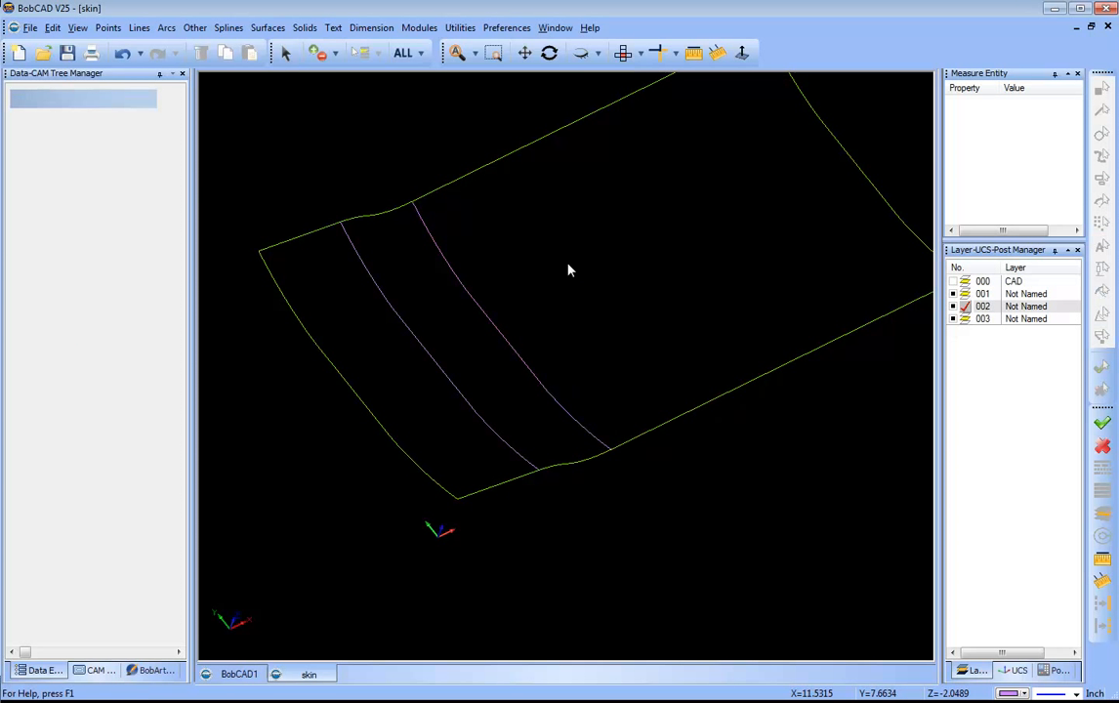
pyautogui.scroll(-3, 570, 268)
pyautogui.moveTo(606, 330); pyautogui.dragTo(563, 331, button='middle')
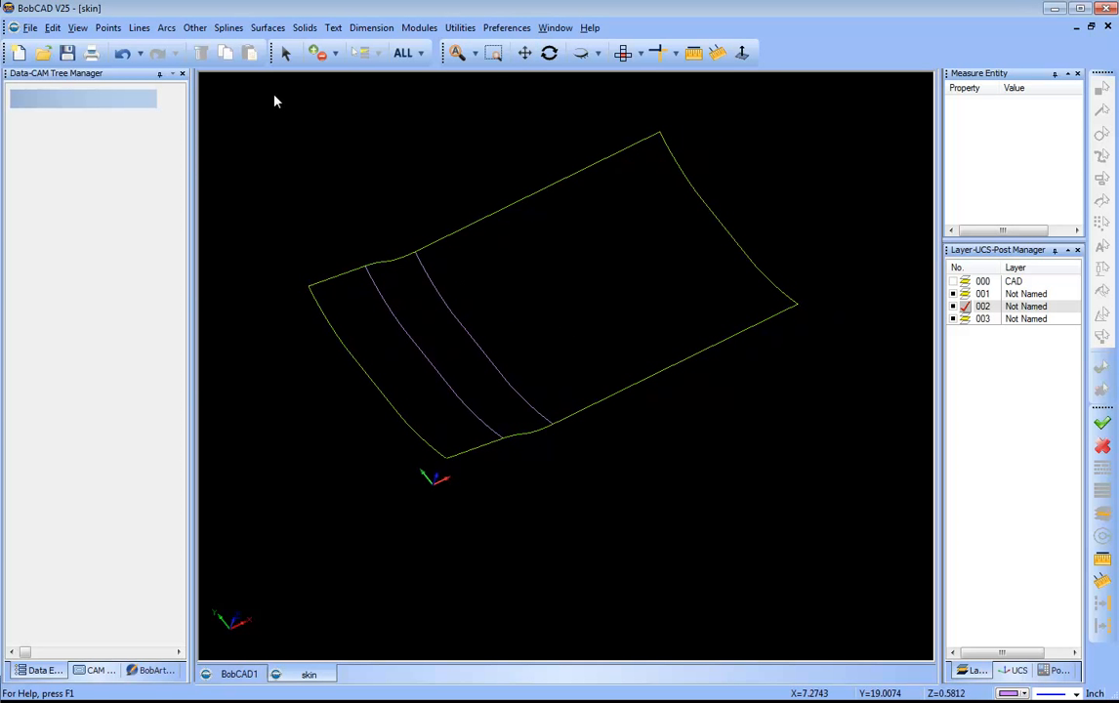
# Start a Skin surface and chain all four cross curves in order from the X-axis side, all in the same direction
pyautogui.click(268, 28)
pyautogui.click(330, 181)
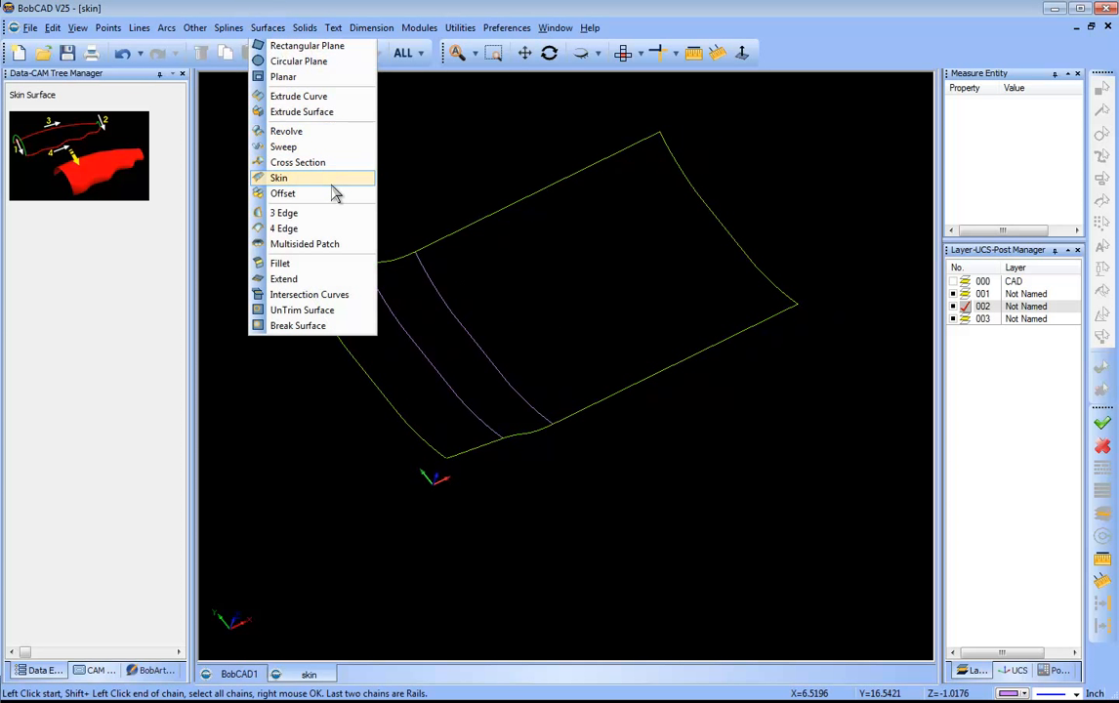
pyautogui.click(444, 461)
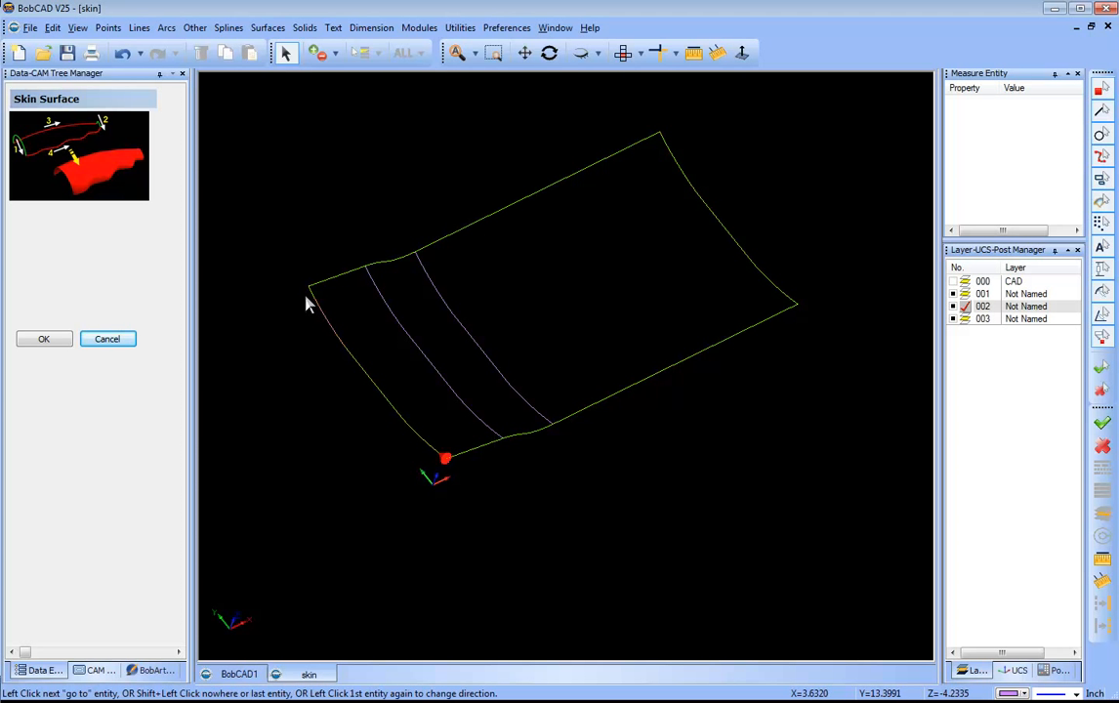
pyautogui.click(310, 291)
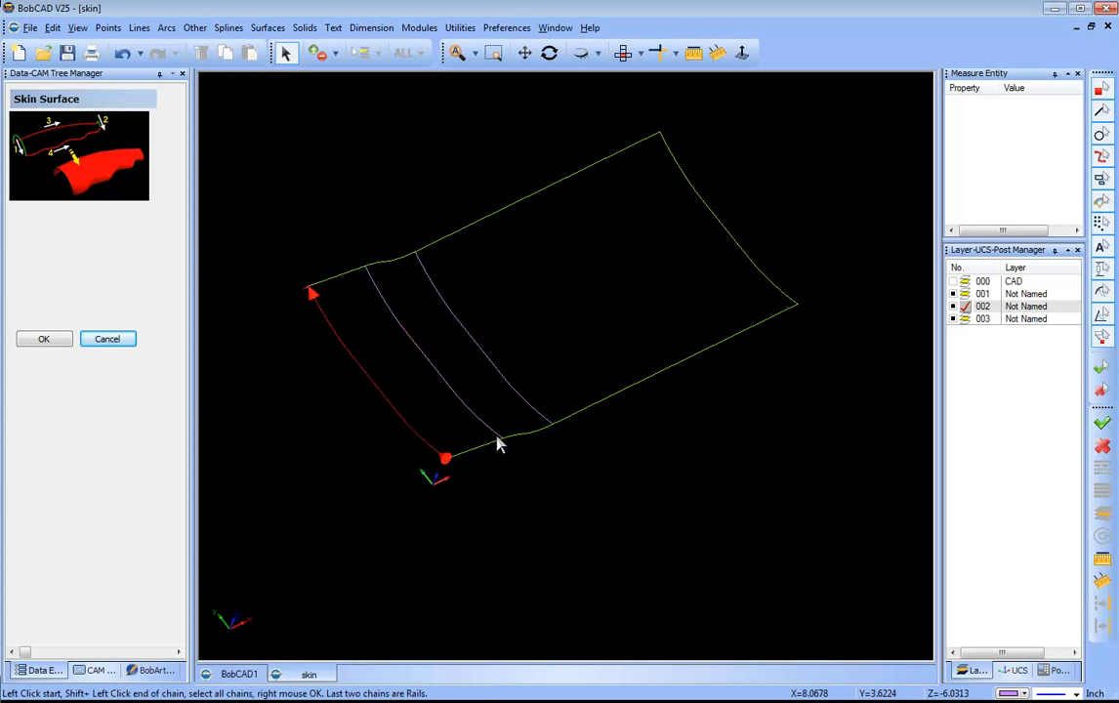
pyautogui.click(499, 441)
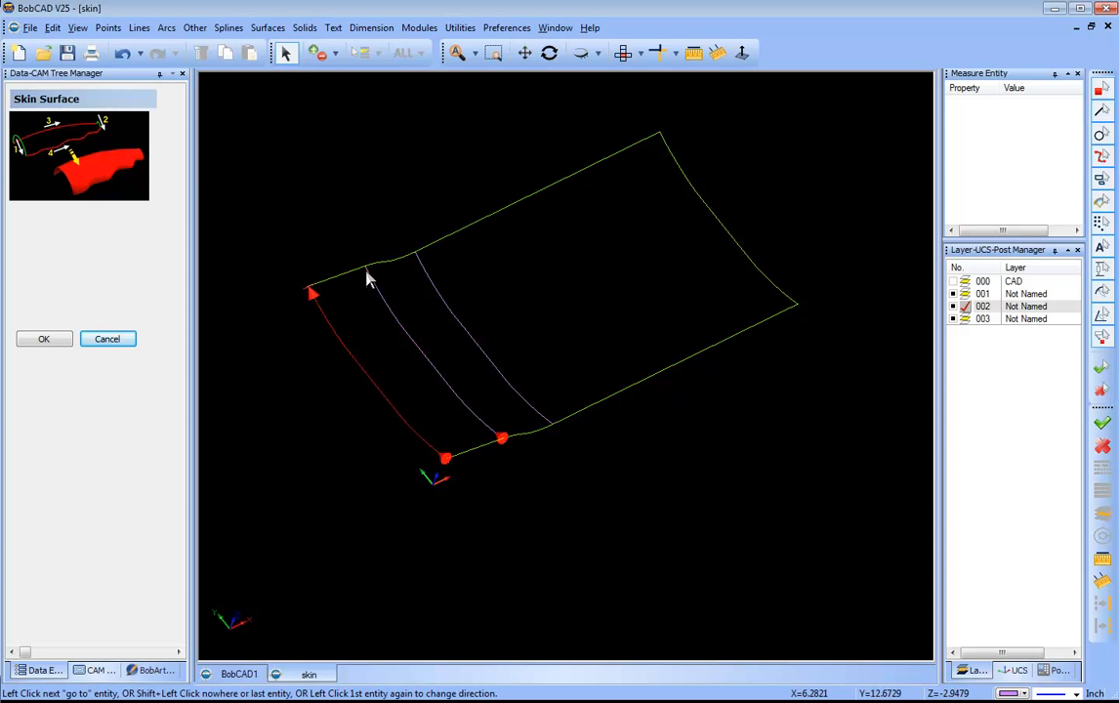
pyautogui.click(369, 278)
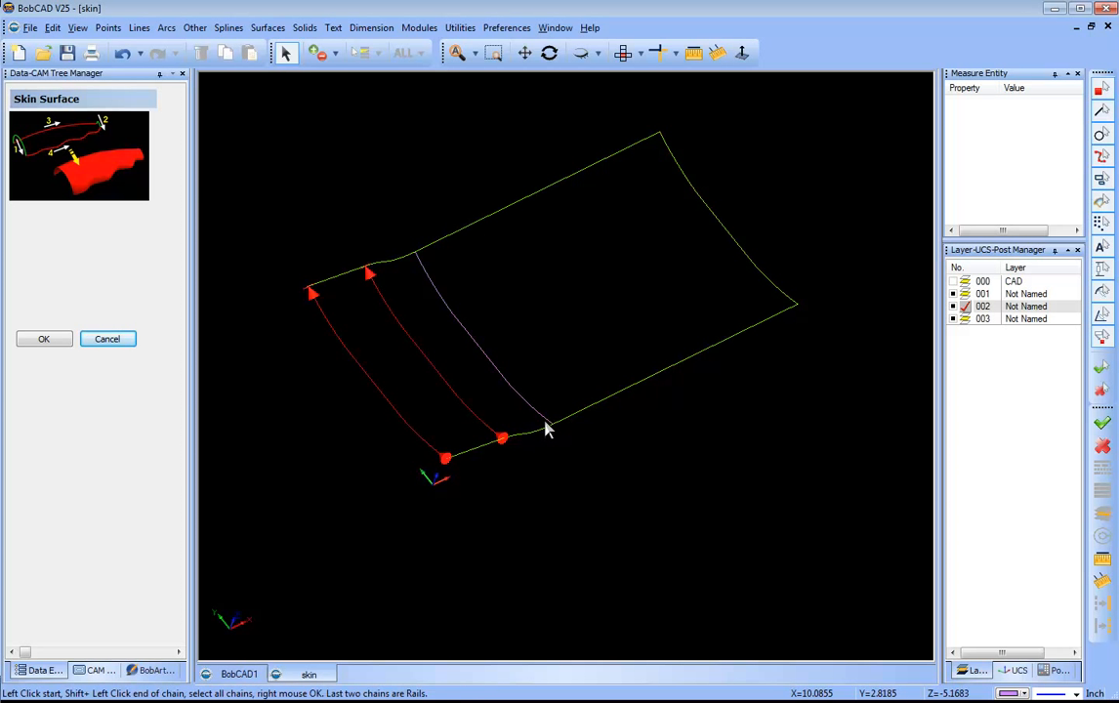
pyautogui.click(550, 427)
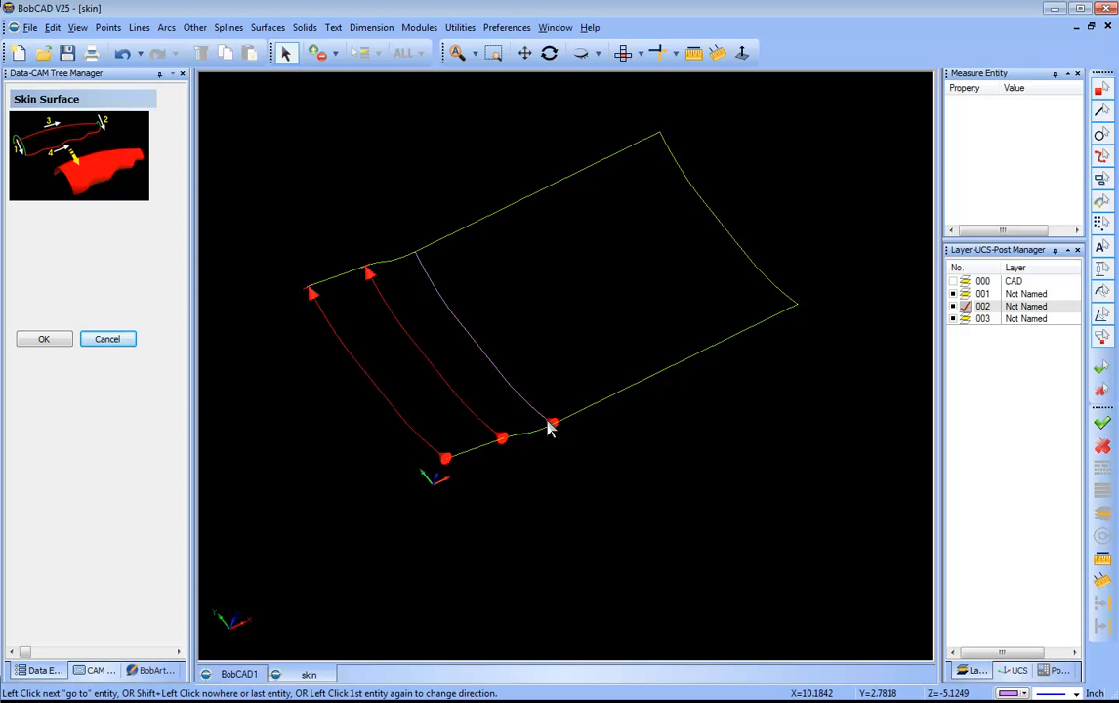
pyautogui.click(420, 266)
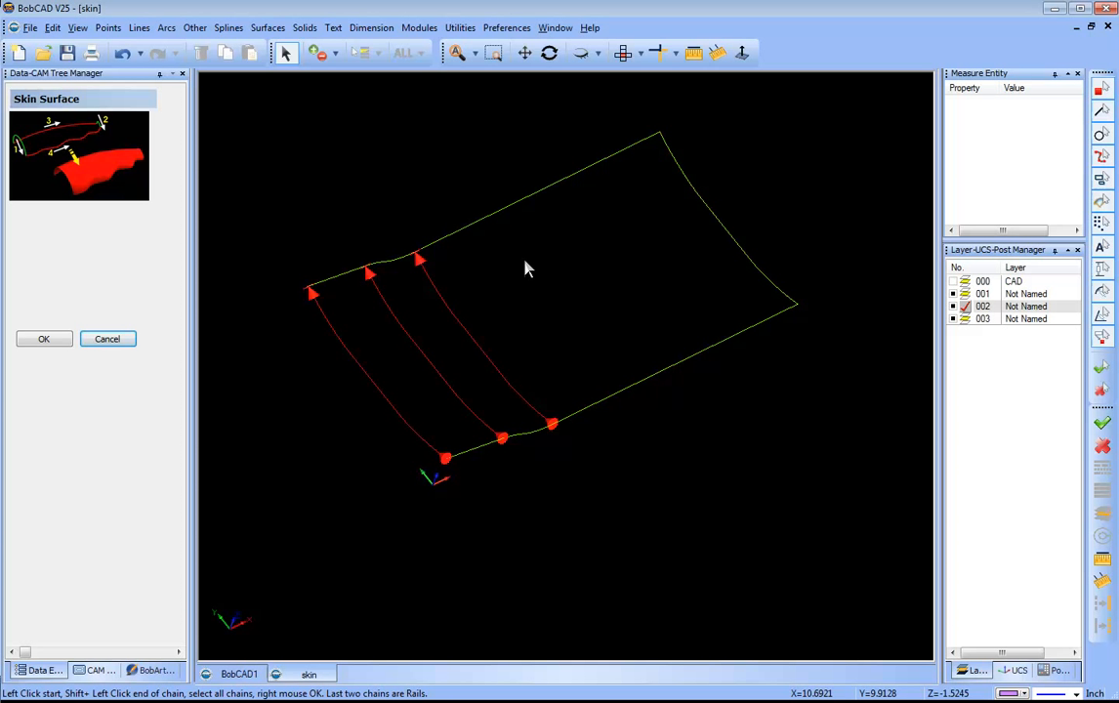
pyautogui.click(795, 302)
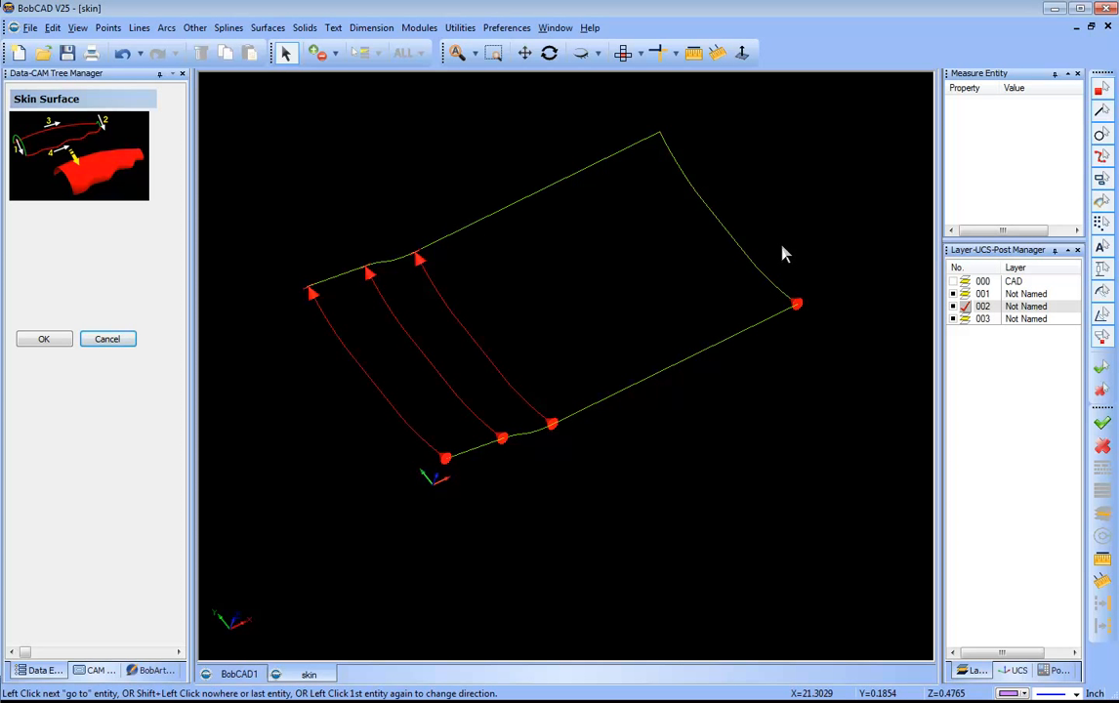
pyautogui.click(663, 147)
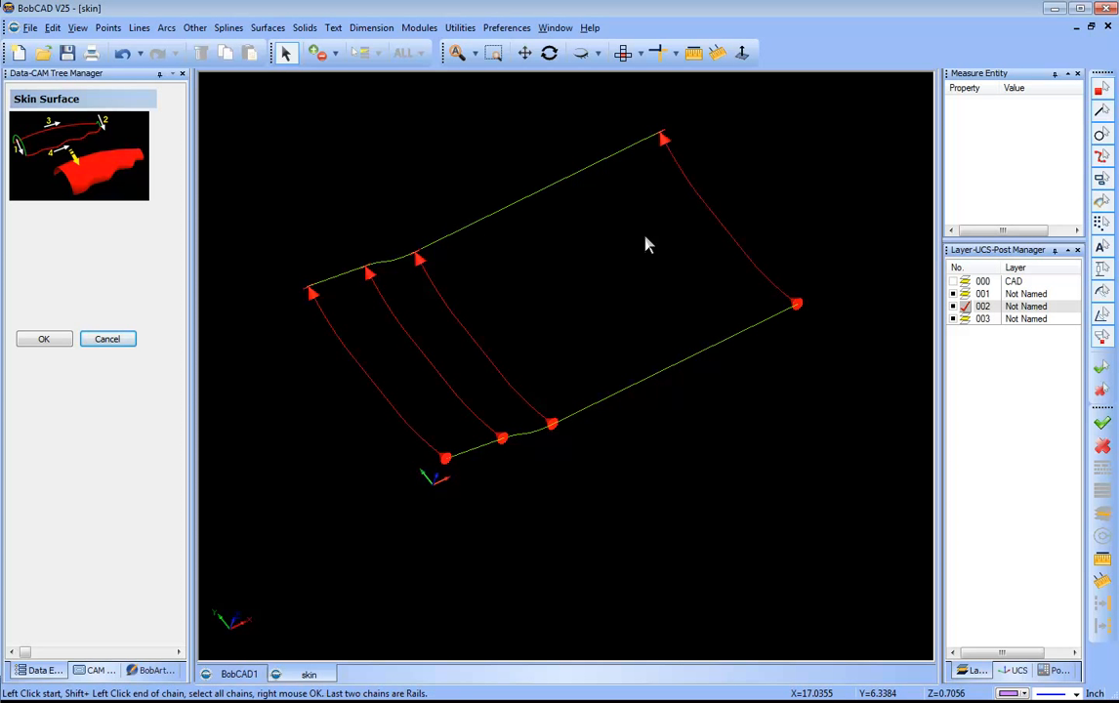
# Chain both long perimeter edges as rails in the same direction, create the skin surface and end the command
pyautogui.click(496, 447)
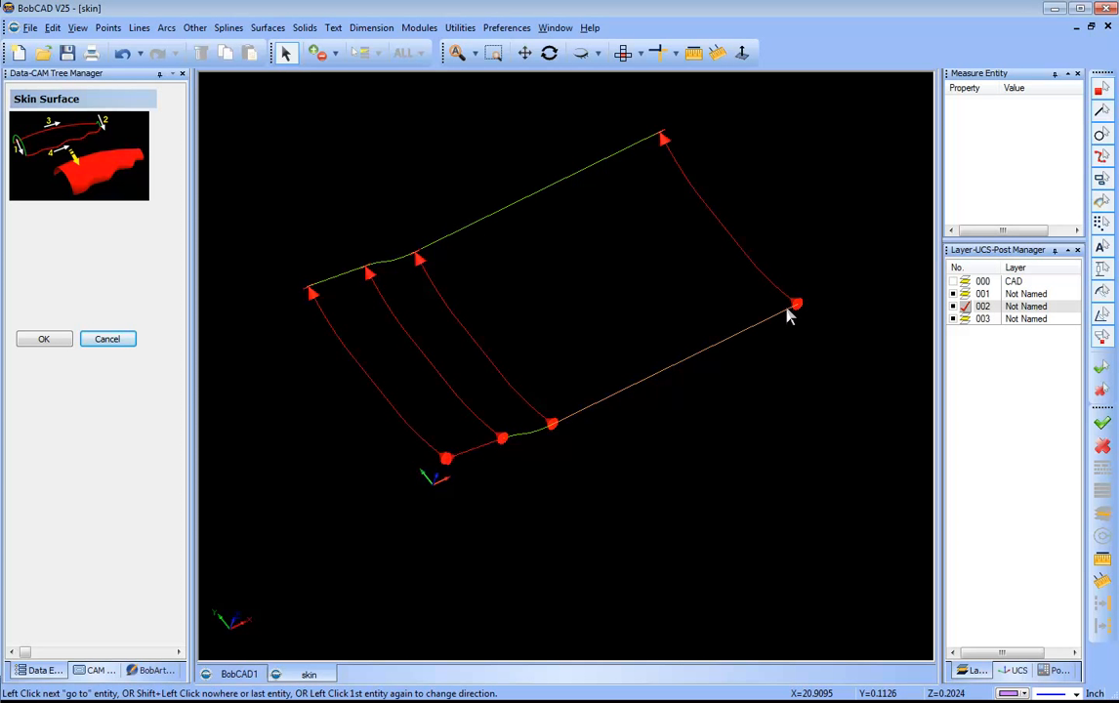
pyautogui.click(789, 314)
pyautogui.click(356, 276)
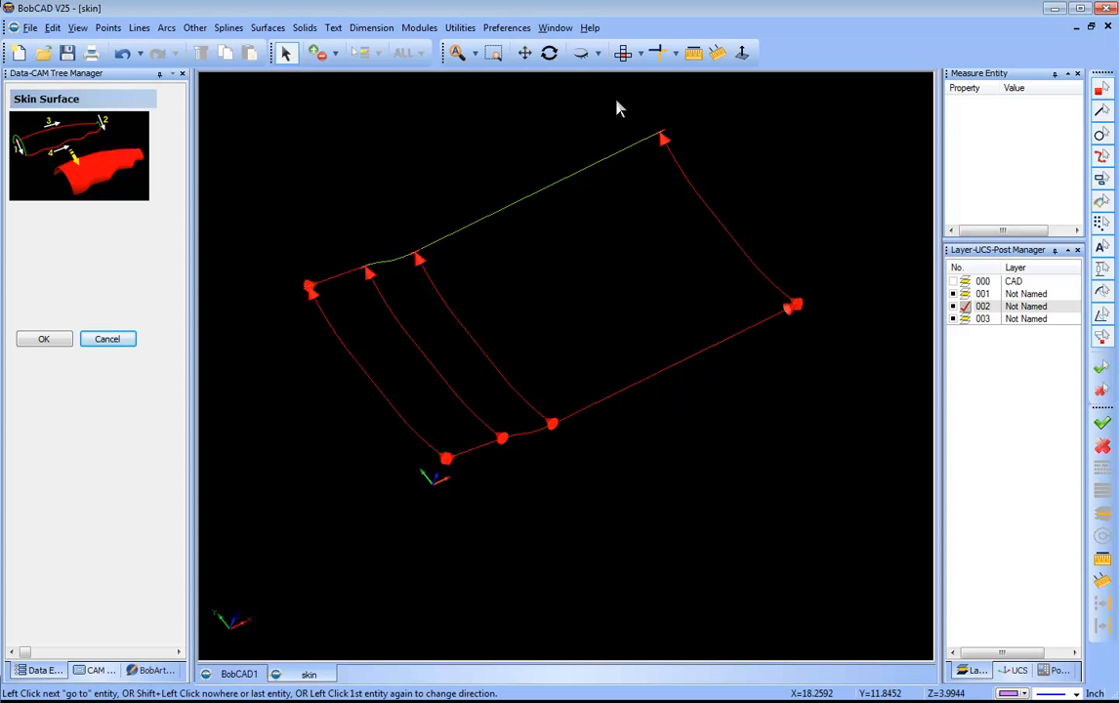
pyautogui.click(654, 143)
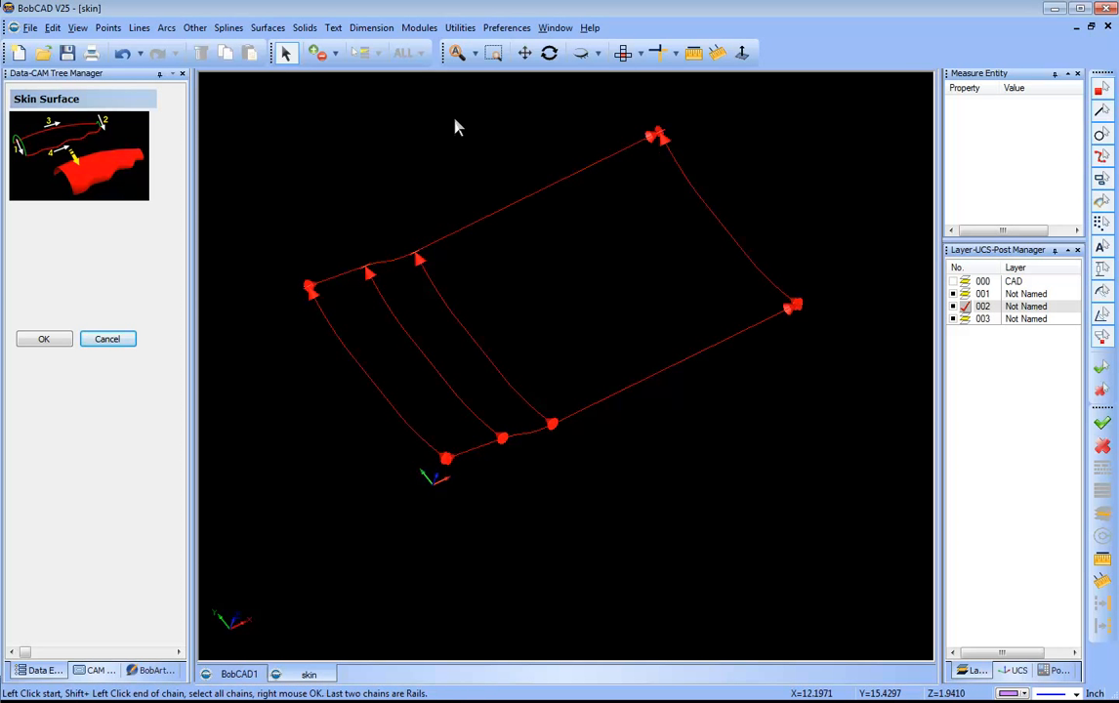
pyautogui.rightClick(455, 119)
pyautogui.click(499, 124)
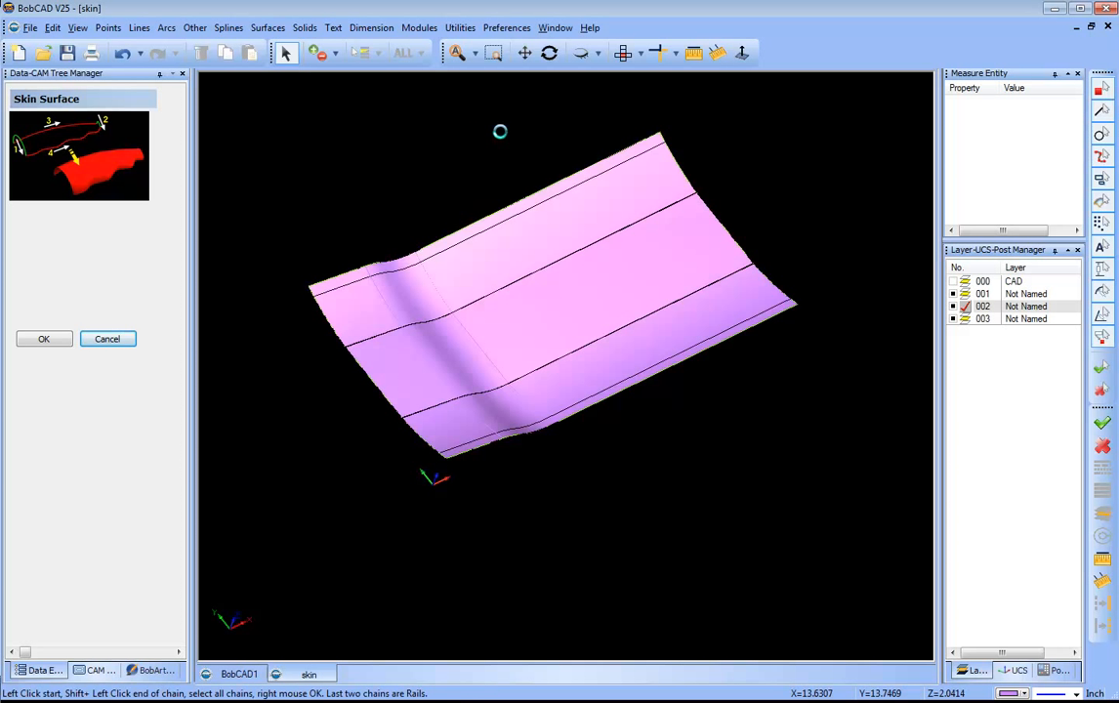
pyautogui.click(107, 339)
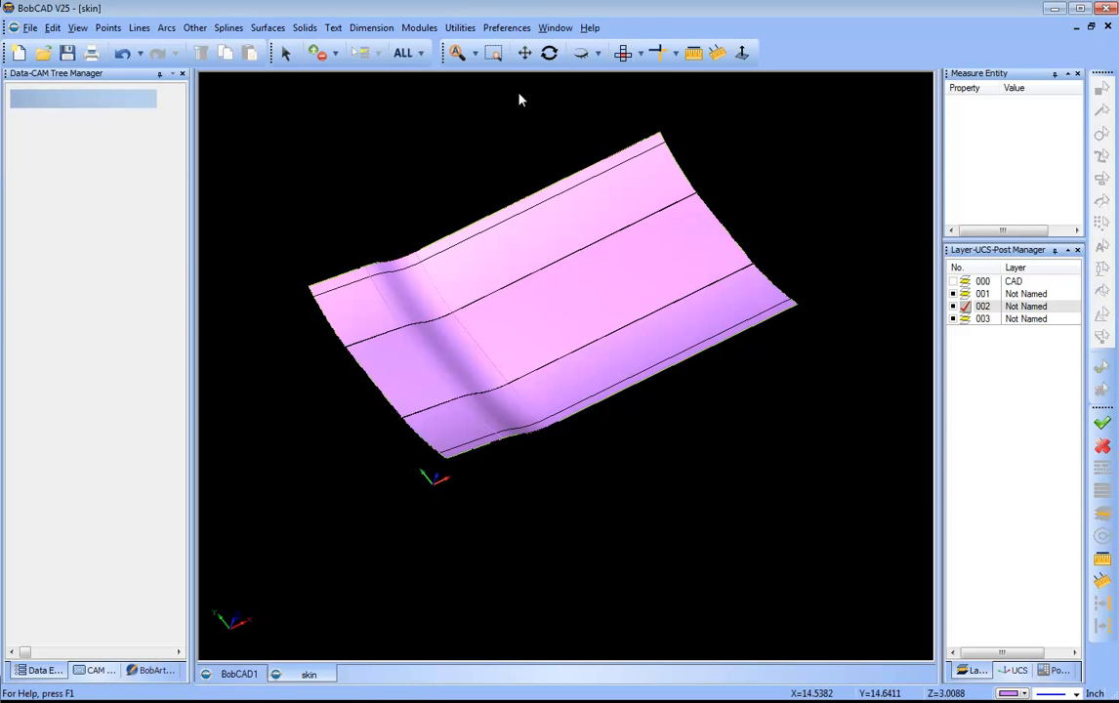
# Examine the new skin surface close up around the curved transition, at an angle, from the top and in wireframe
pyautogui.click(548, 53)
pyautogui.moveTo(640, 347)
pyautogui.mouseDown()
pyautogui.moveTo(635, 420)
pyautogui.moveTo(641, 344)
pyautogui.mouseUp()
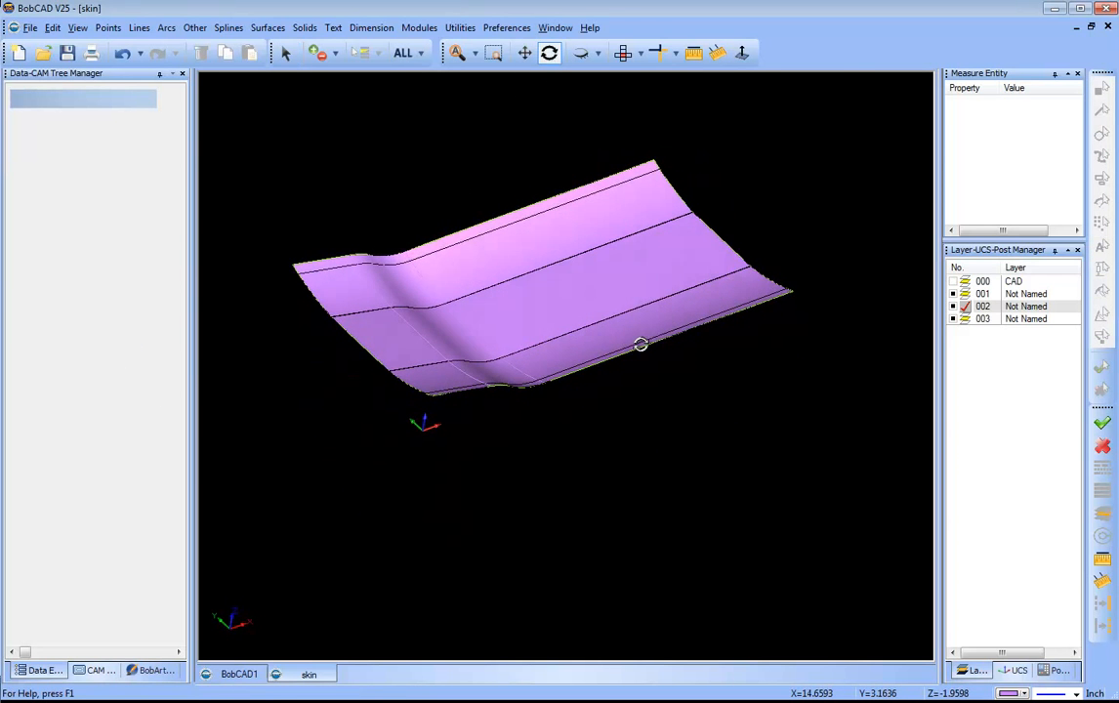
pyautogui.scroll(3, 425, 343)
pyautogui.moveTo(424, 343); pyautogui.dragTo(587, 420, button='middle')
pyautogui.moveTo(354, 332); pyautogui.dragTo(583, 398)
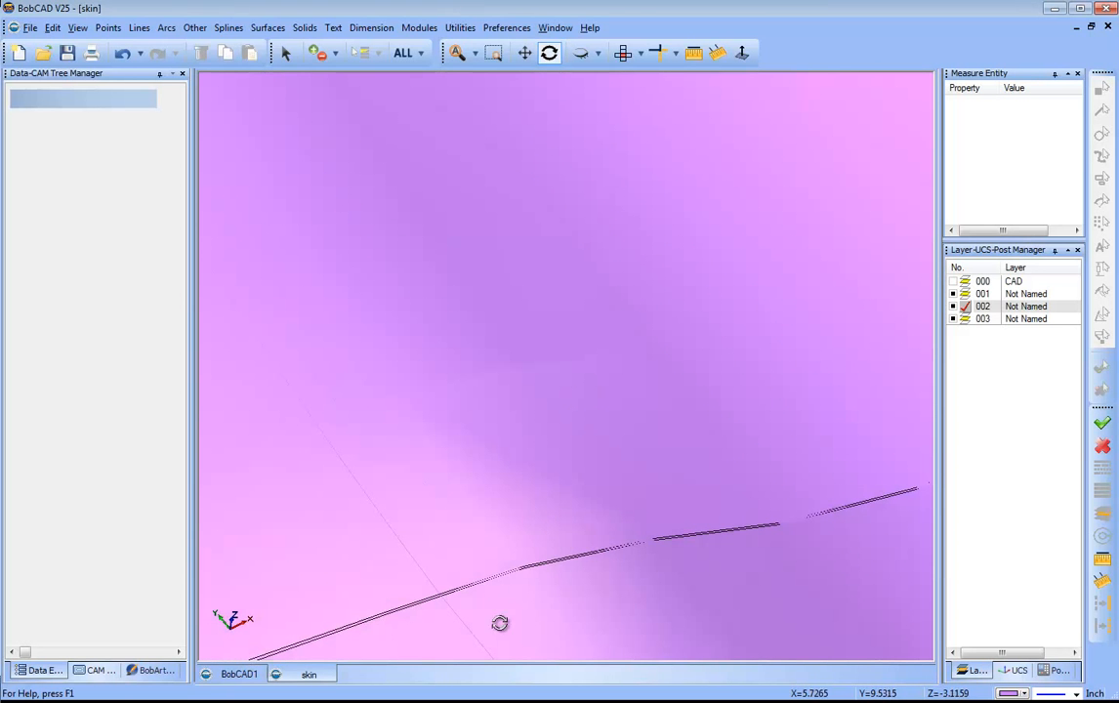
pyautogui.moveTo(636, 555); pyautogui.dragTo(714, 428)
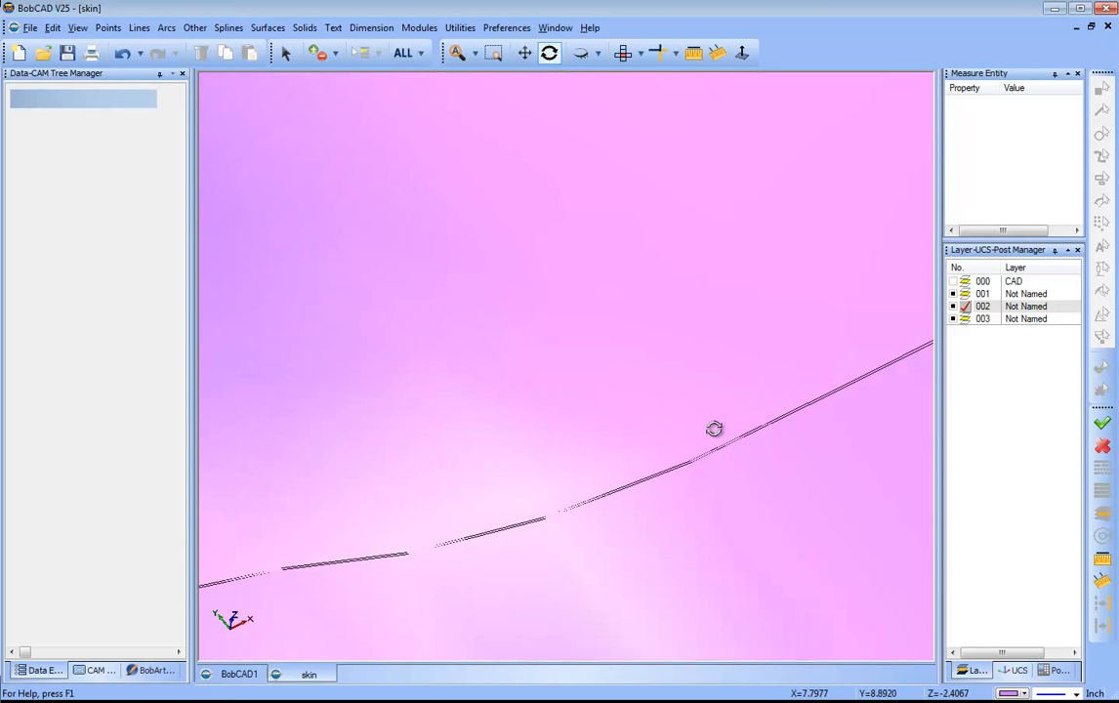
pyautogui.click(623, 52)
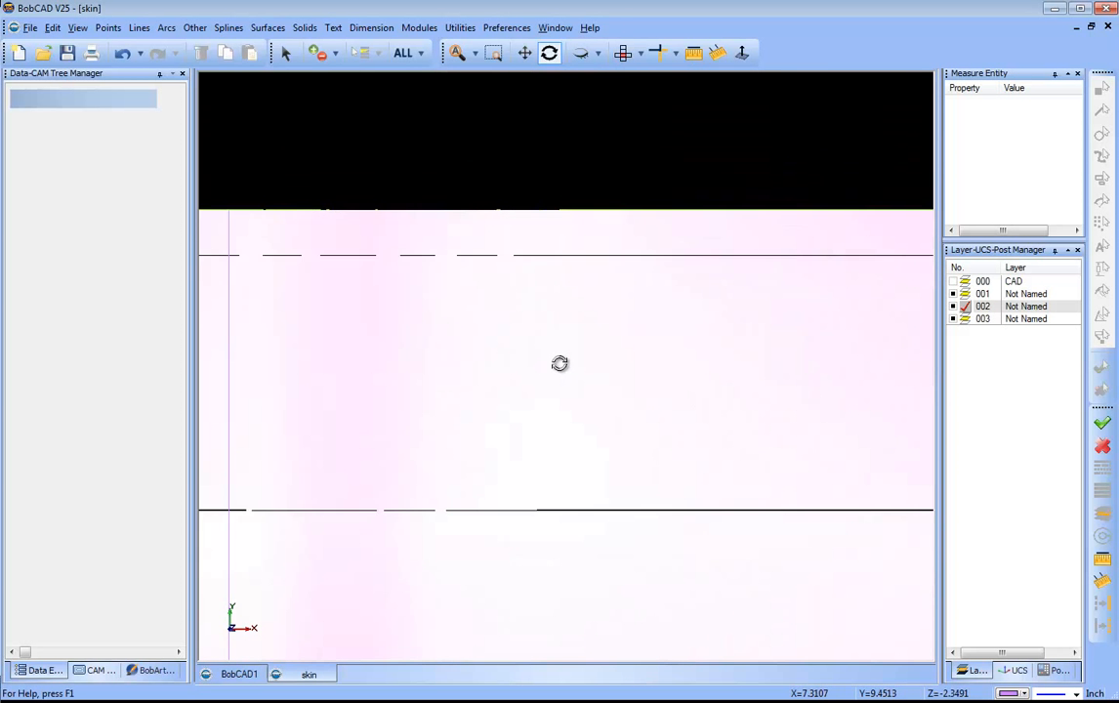
pyautogui.moveTo(560, 364); pyautogui.dragTo(542, 415)
pyautogui.moveTo(429, 483); pyautogui.dragTo(484, 426)
pyautogui.moveTo(484, 425); pyautogui.dragTo(435, 434, button='middle')
pyautogui.moveTo(436, 433); pyautogui.dragTo(717, 418)
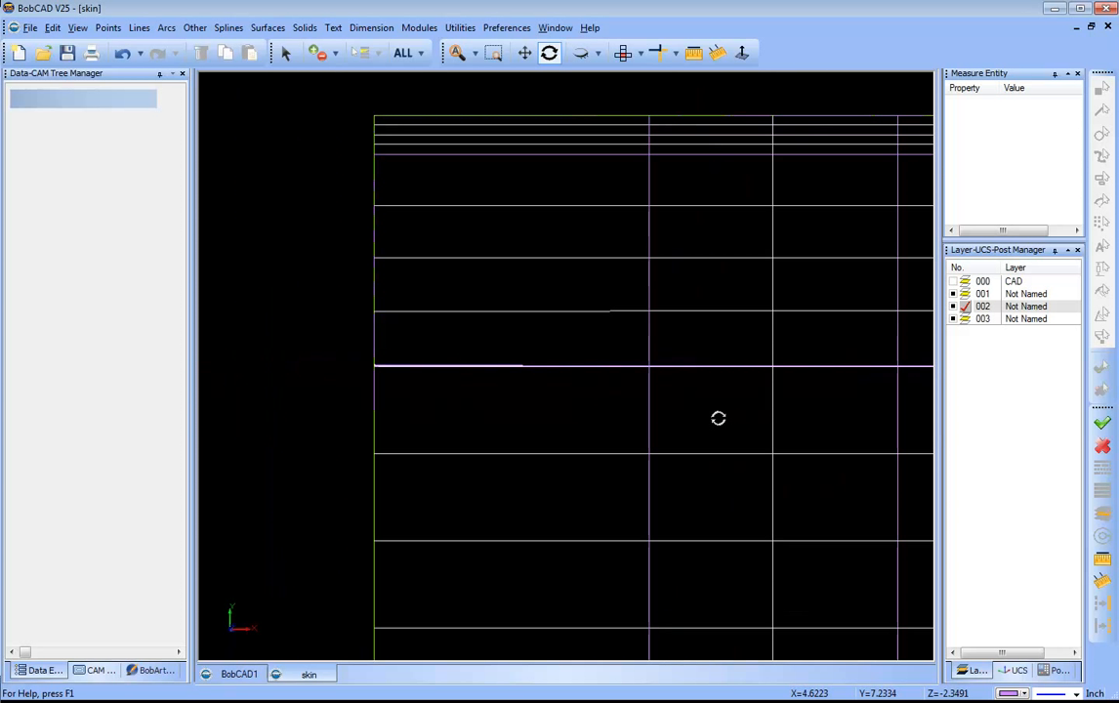
pyautogui.moveTo(732, 503); pyautogui.dragTo(727, 342)
pyautogui.moveTo(727, 342); pyautogui.dragTo(604, 393, button='middle')
pyautogui.scroll(-3, 603, 393)
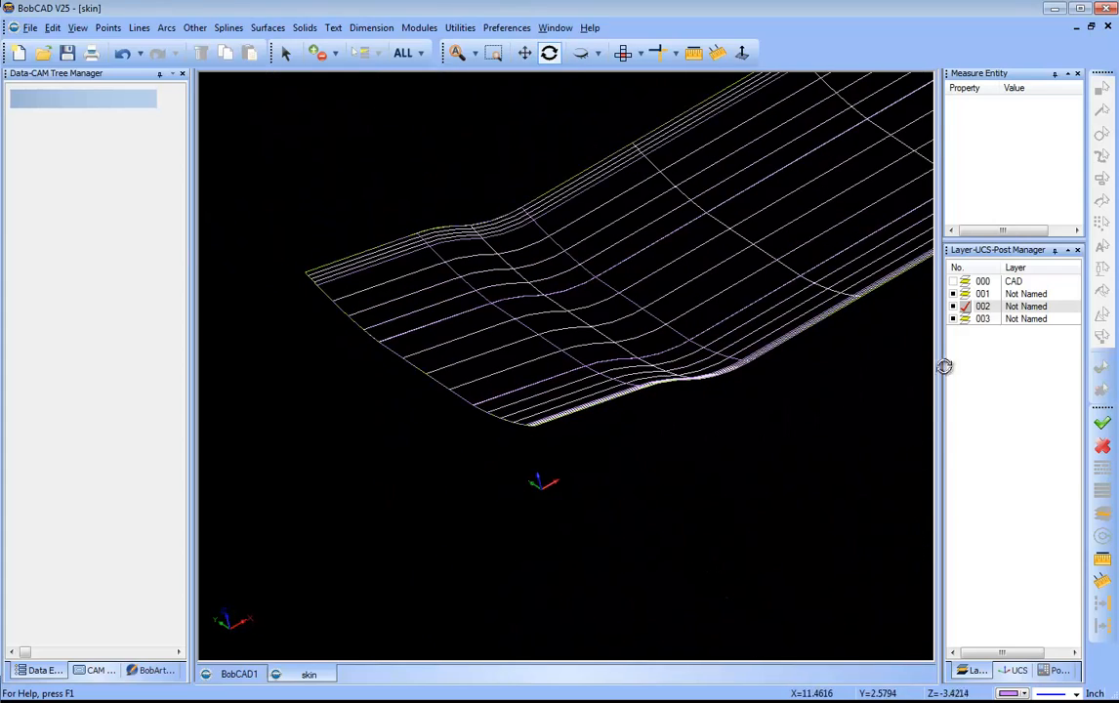
# Make layer 003 active and offset the skin surface by a distance of -0.6250
pyautogui.click(965, 320)
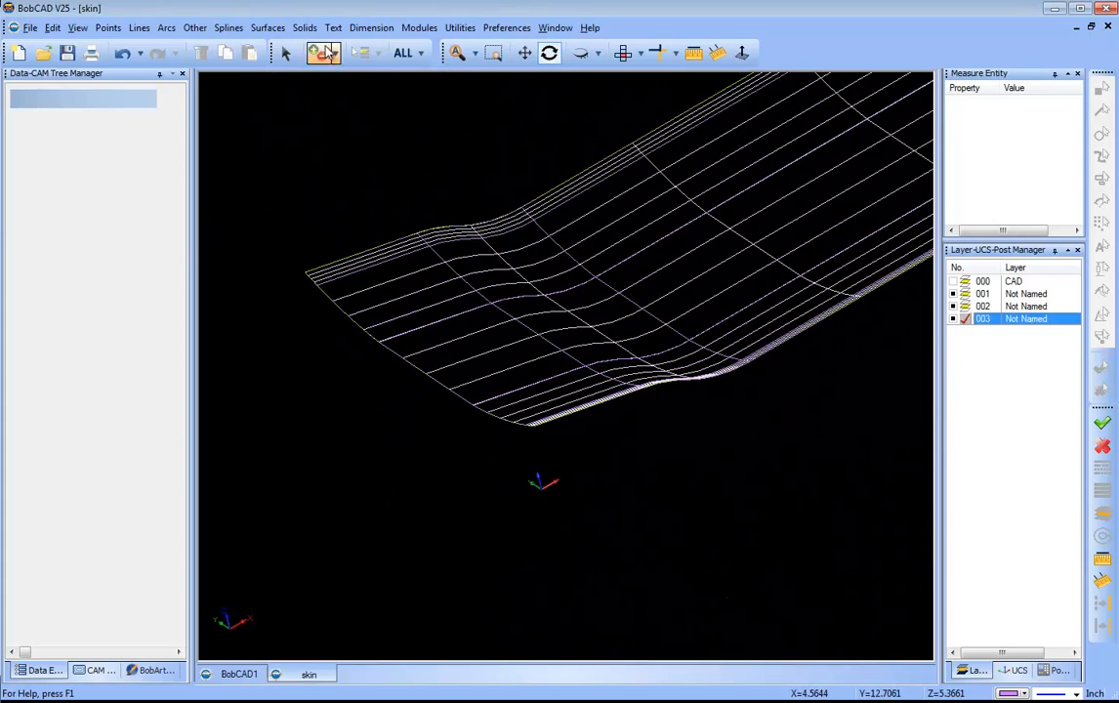
pyautogui.click(268, 28)
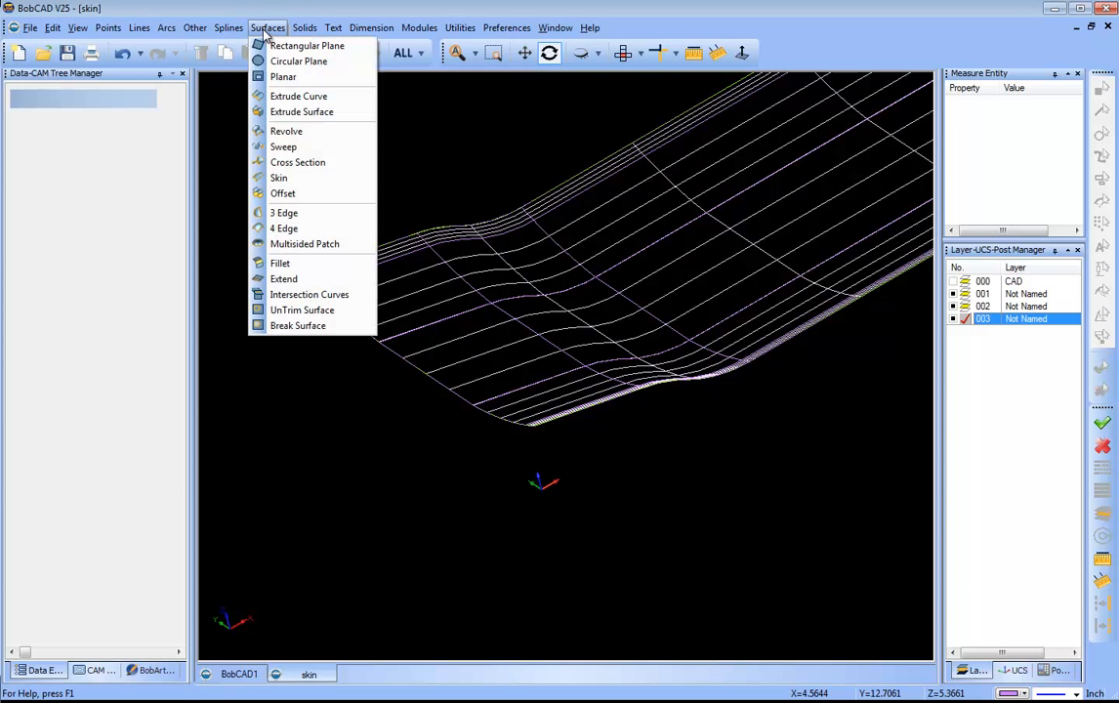
pyautogui.click(285, 193)
pyautogui.click(417, 281)
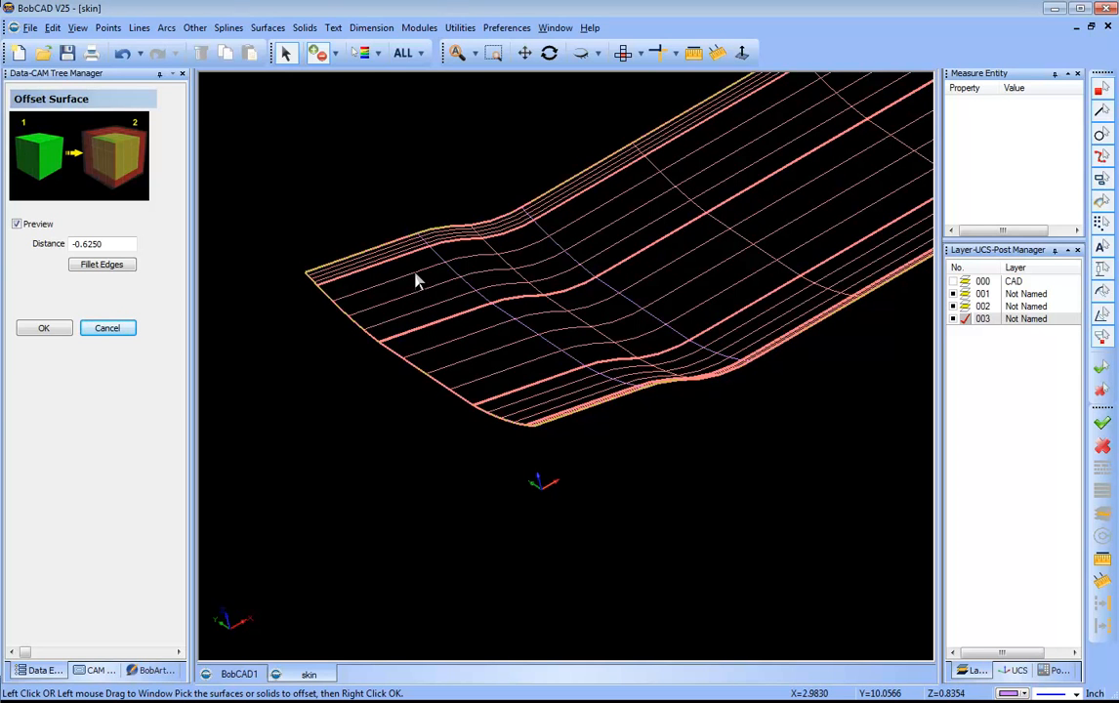
pyautogui.rightClick(359, 171)
pyautogui.click(380, 178)
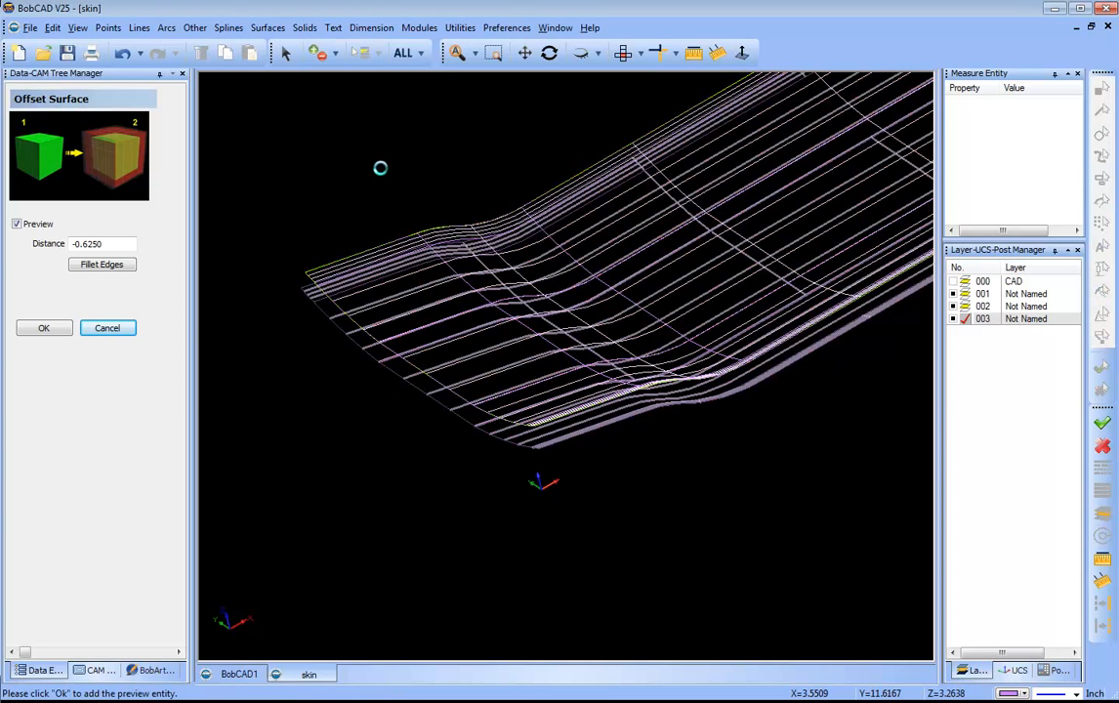
pyautogui.click(105, 328)
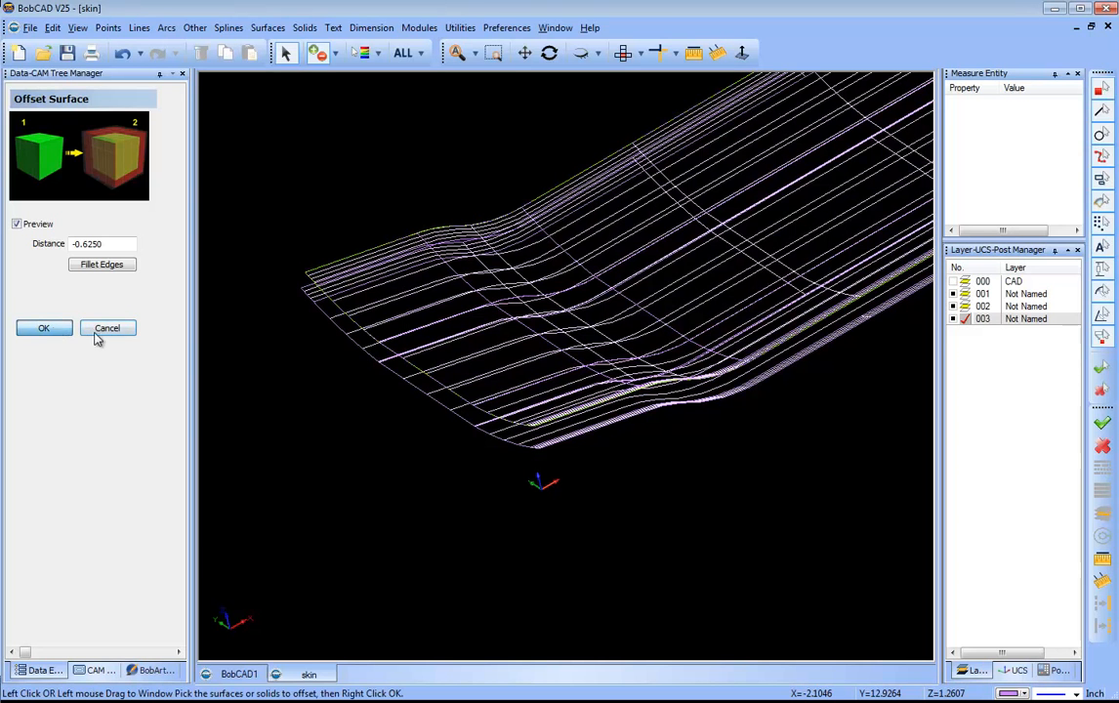
# Hide layers 002 and 001 so only the offset surface on layer 003 is displayed
pyautogui.click(954, 306)
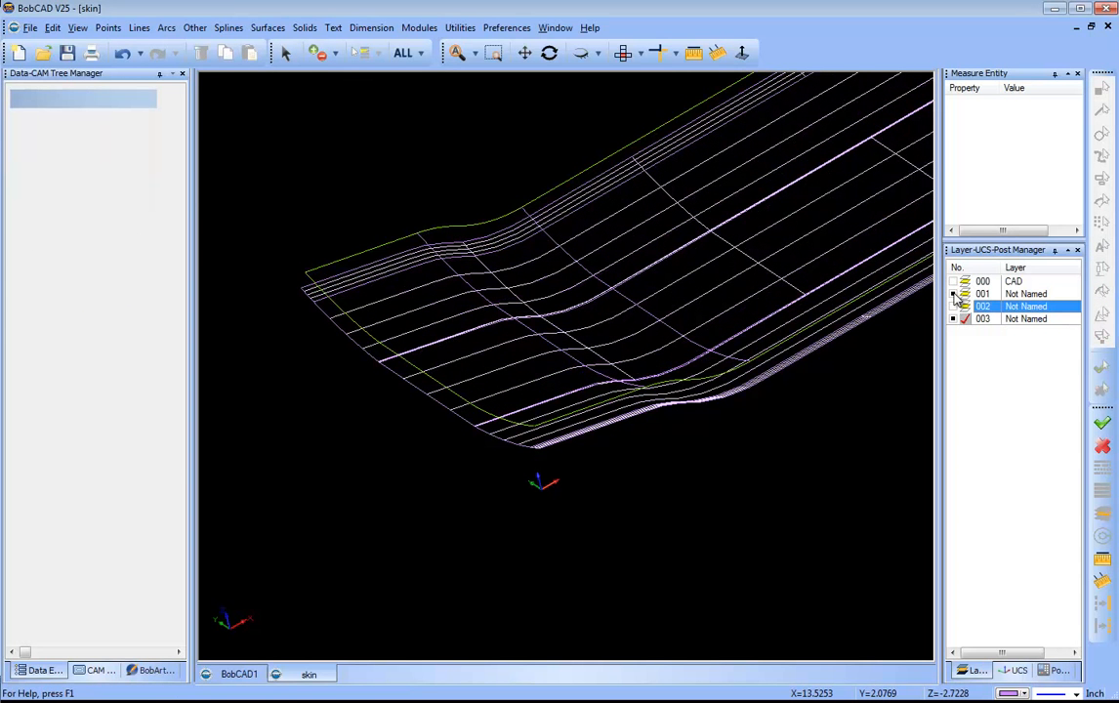
pyautogui.click(953, 293)
pyautogui.rightClick(401, 134)
pyautogui.click(438, 145)
# Examine the offset surface in wireframe from the top, close up along its lengthwise patch boundaries
pyautogui.scroll(-4, 485, 150)
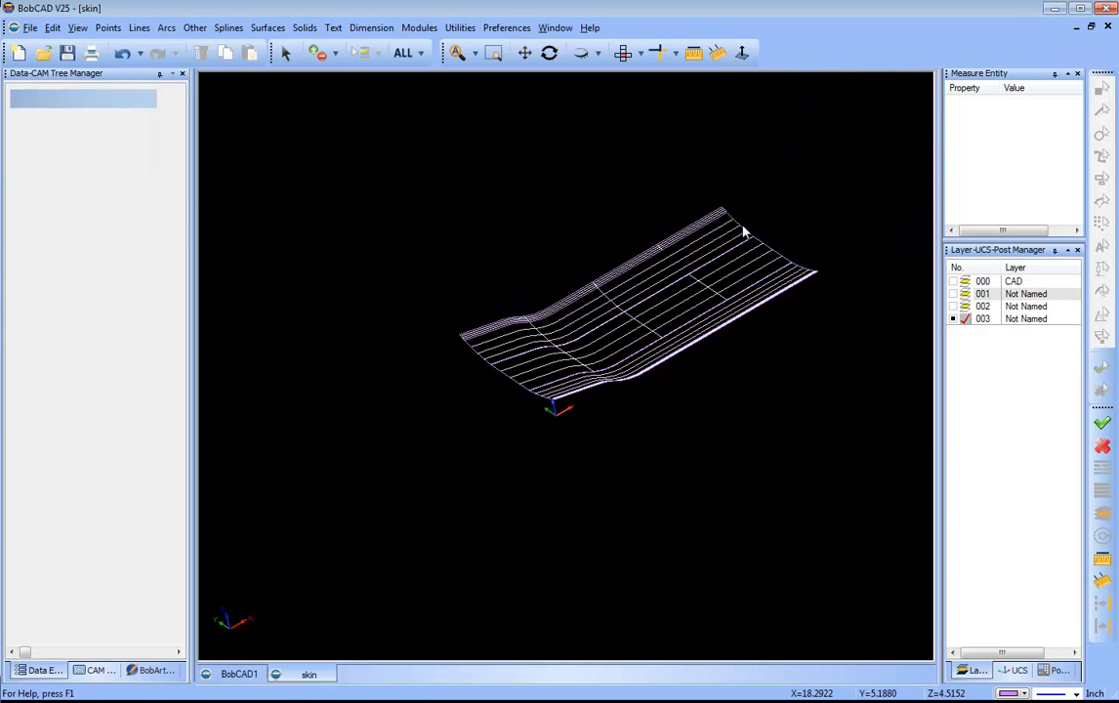
pyautogui.moveTo(864, 376); pyautogui.dragTo(721, 381, button='middle')
pyautogui.click(548, 53)
pyautogui.moveTo(584, 254); pyautogui.dragTo(556, 335)
pyautogui.click(631, 56)
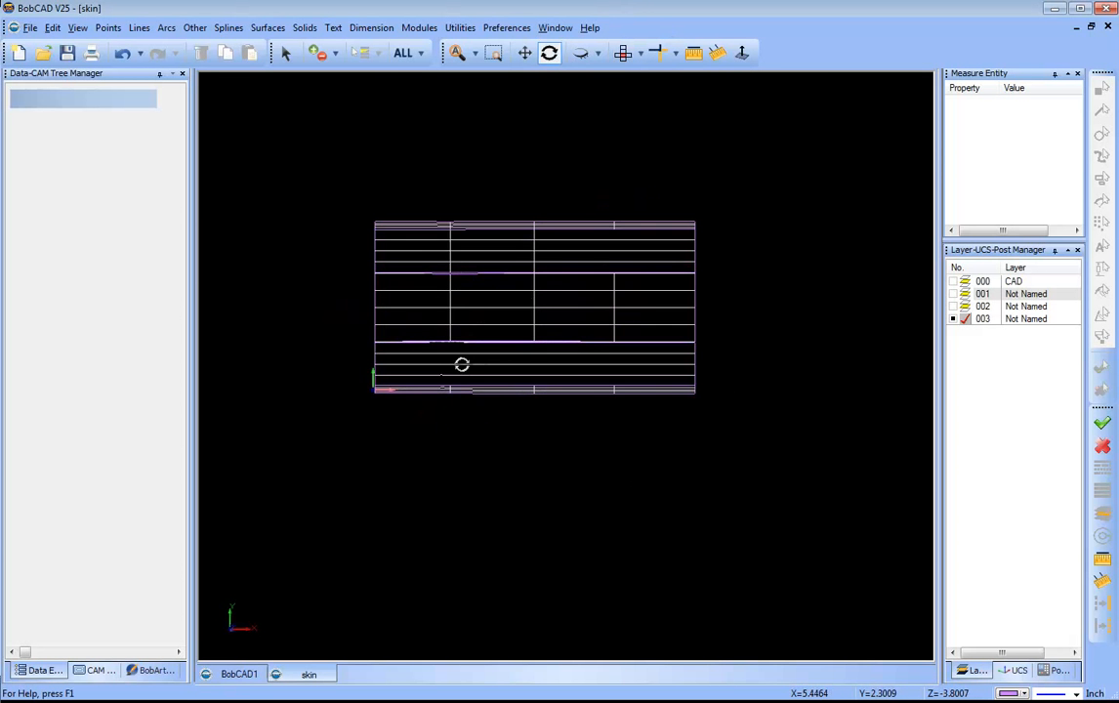
pyautogui.scroll(5, 452, 288)
pyautogui.moveTo(386, 273); pyautogui.dragTo(713, 409, button='middle')
pyautogui.scroll(2, 554, 279)
pyautogui.scroll(1, 554, 279)
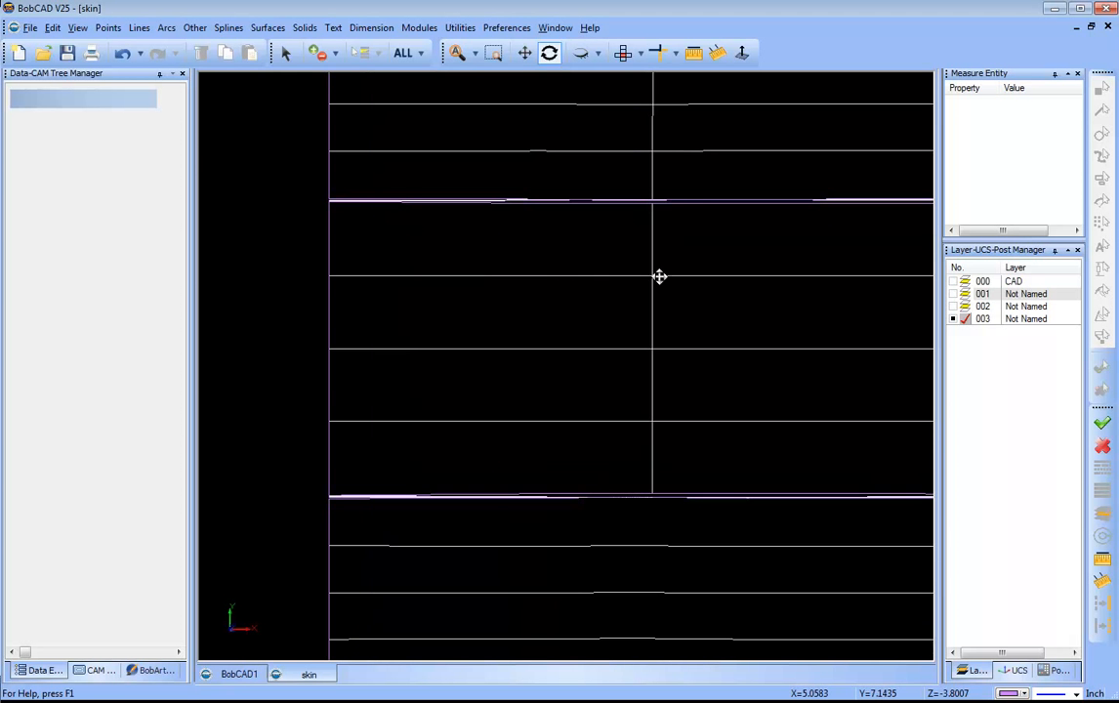
pyautogui.moveTo(659, 277); pyautogui.dragTo(683, 393, button='middle')
pyautogui.scroll(6, 494, 260)
pyautogui.moveTo(507, 294); pyautogui.dragTo(721, 398, button='middle')
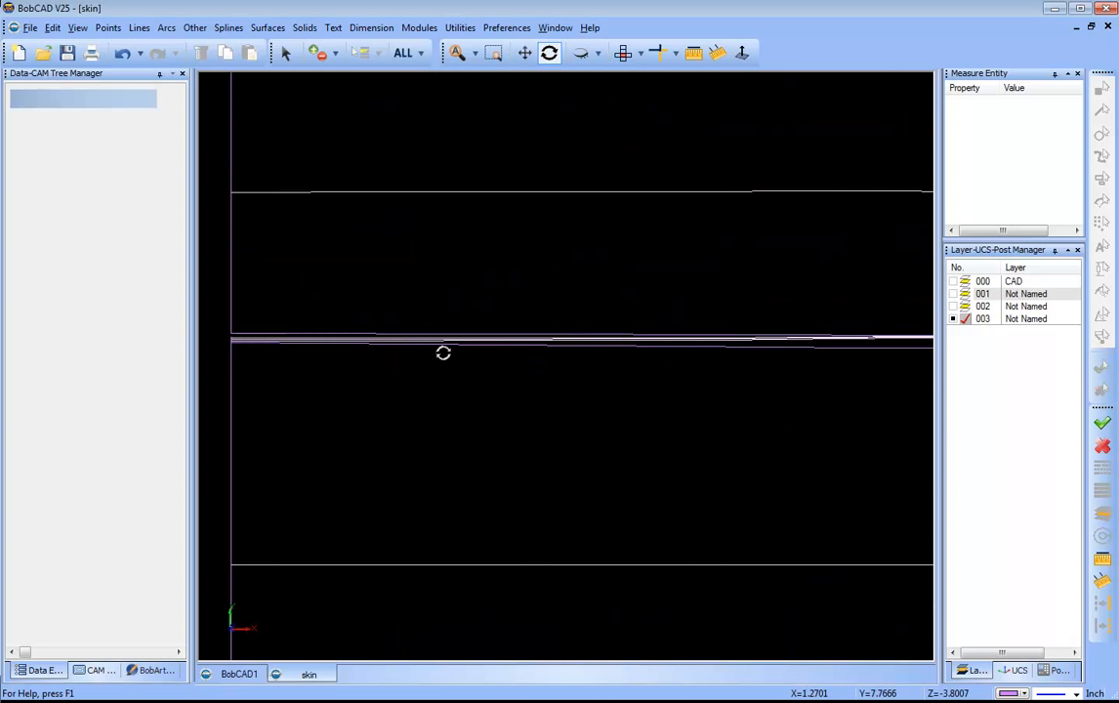
# Shade the offset surface and examine its lengthwise seams close up across the curved transition
pyautogui.hotkey('ctrl', 'w')
pyautogui.hotkey('ctrl', 'w')
pyautogui.scroll(-7, 731, 389)
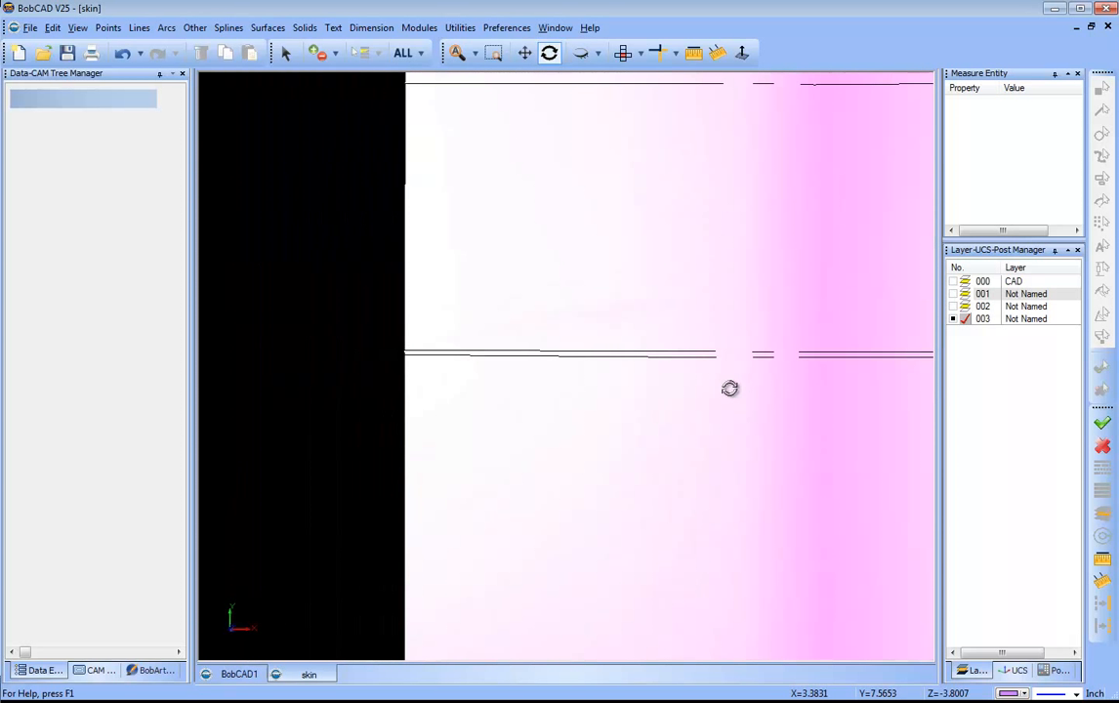
pyautogui.moveTo(852, 458); pyautogui.dragTo(567, 404, button='middle')
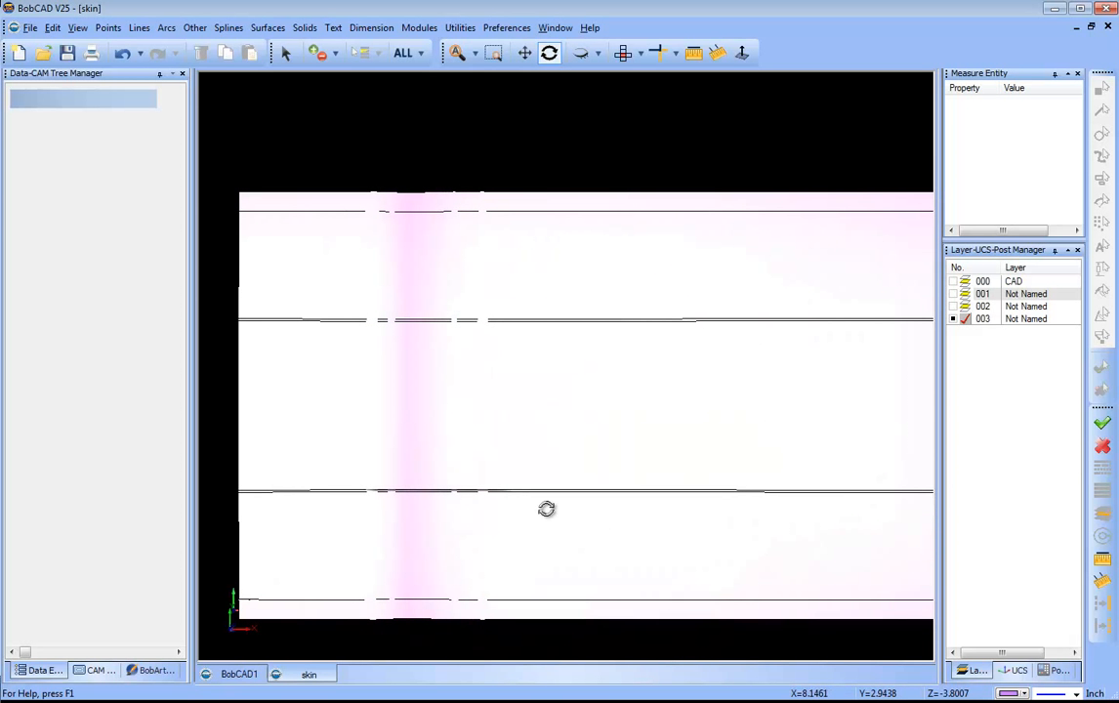
pyautogui.scroll(2, 493, 542)
pyautogui.moveTo(493, 543)
pyautogui.mouseDown()
pyautogui.moveTo(572, 445)
pyautogui.moveTo(357, 440)
pyautogui.mouseUp()
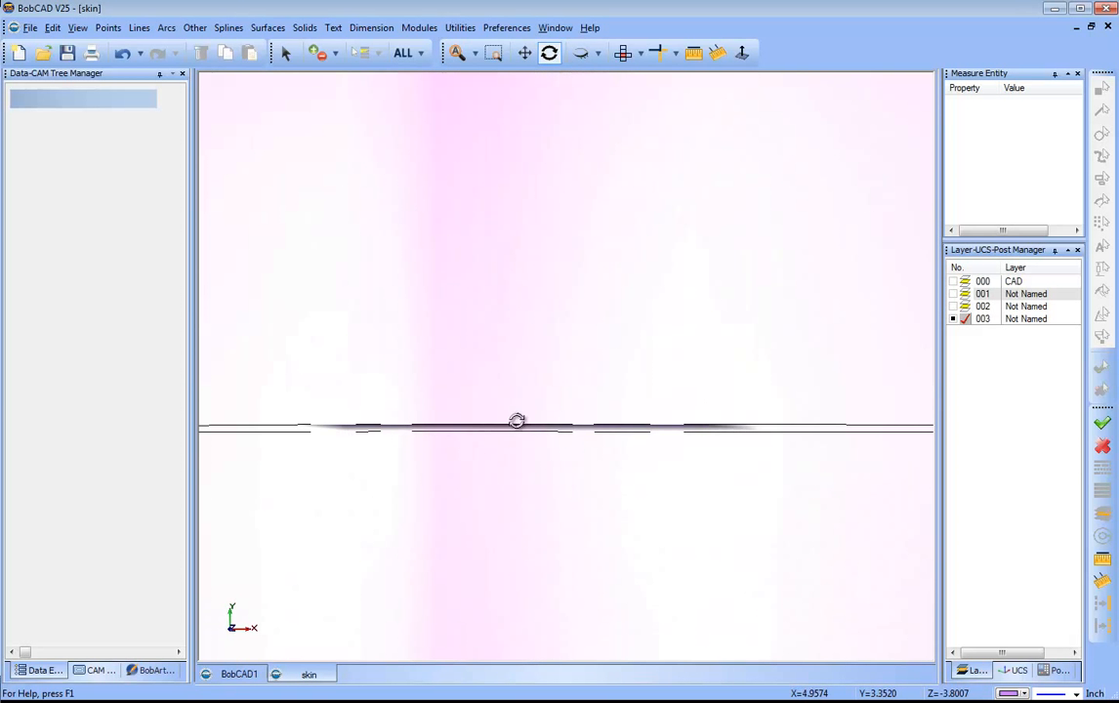
pyautogui.moveTo(512, 473)
pyautogui.mouseDown()
pyautogui.moveTo(726, 492)
pyautogui.moveTo(749, 455)
pyautogui.moveTo(772, 452)
pyautogui.mouseUp()
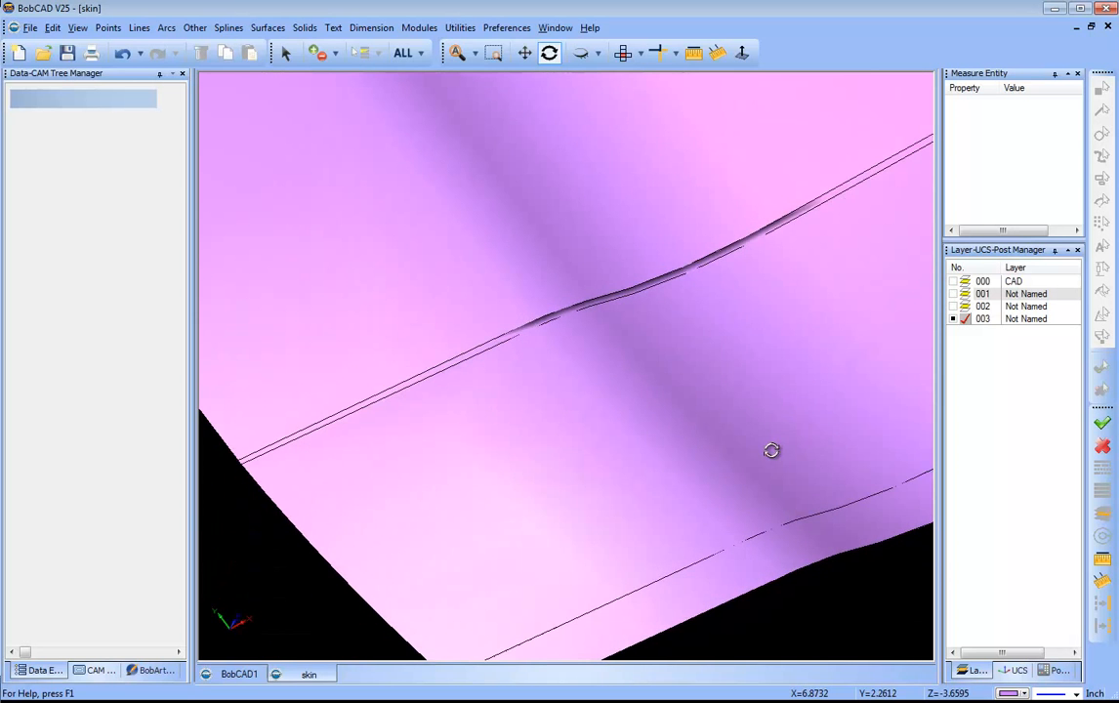
pyautogui.moveTo(706, 327)
pyautogui.mouseDown()
pyautogui.moveTo(566, 294)
pyautogui.moveTo(613, 372)
pyautogui.mouseUp()
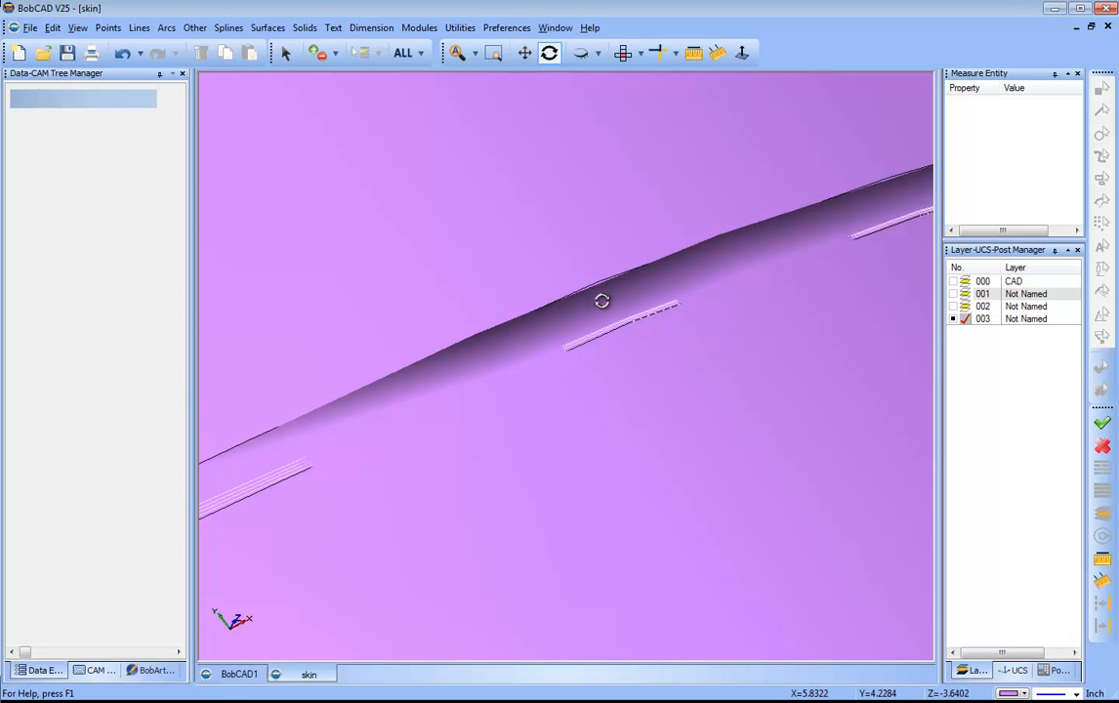
pyautogui.moveTo(602, 300)
pyautogui.mouseDown()
pyautogui.moveTo(641, 317)
pyautogui.moveTo(644, 242)
pyautogui.moveTo(644, 312)
pyautogui.mouseUp()
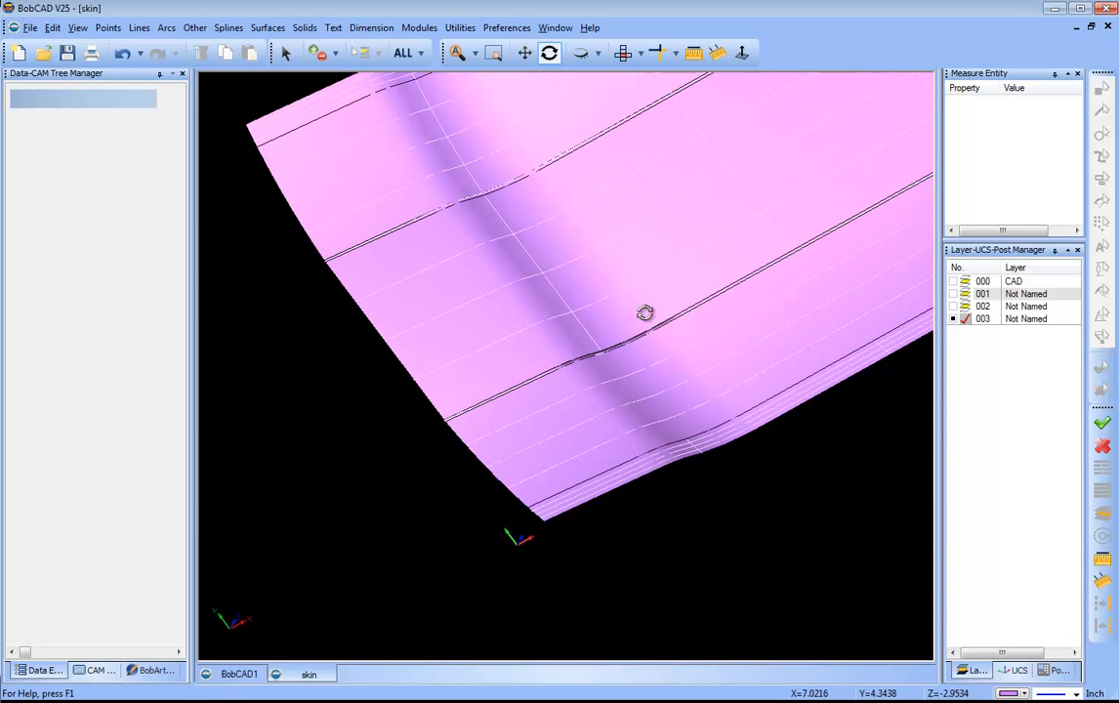
# Raise the shading quality in the part's display settings to nearly the maximum
pyautogui.click(487, 30)
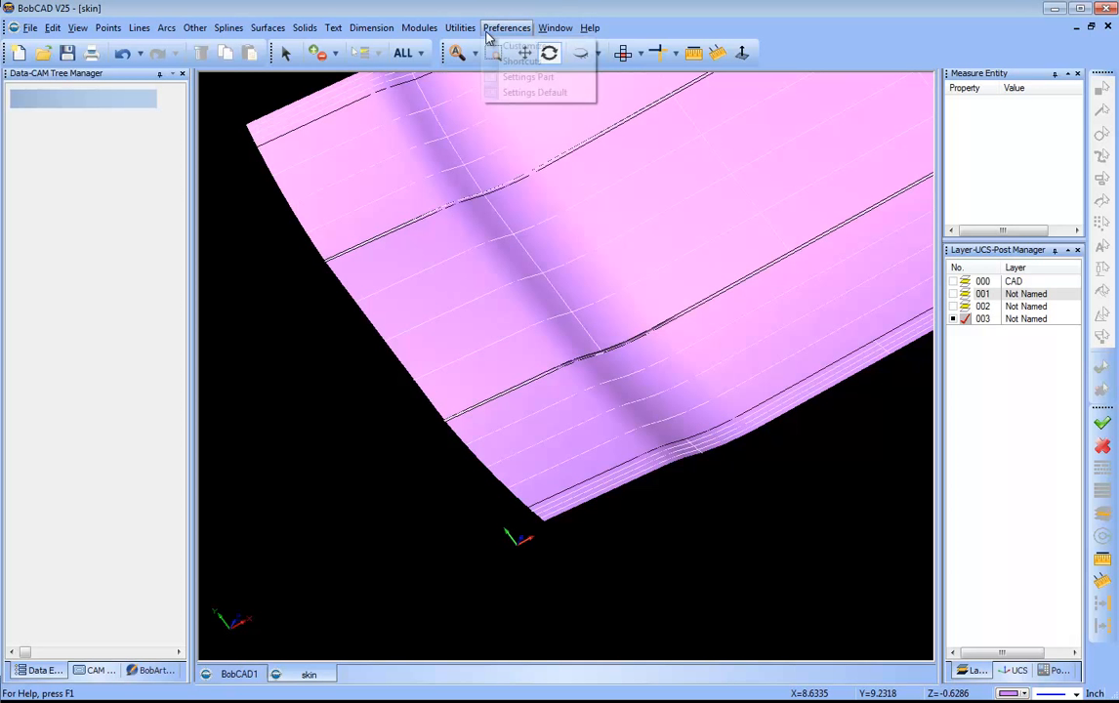
pyautogui.click(514, 77)
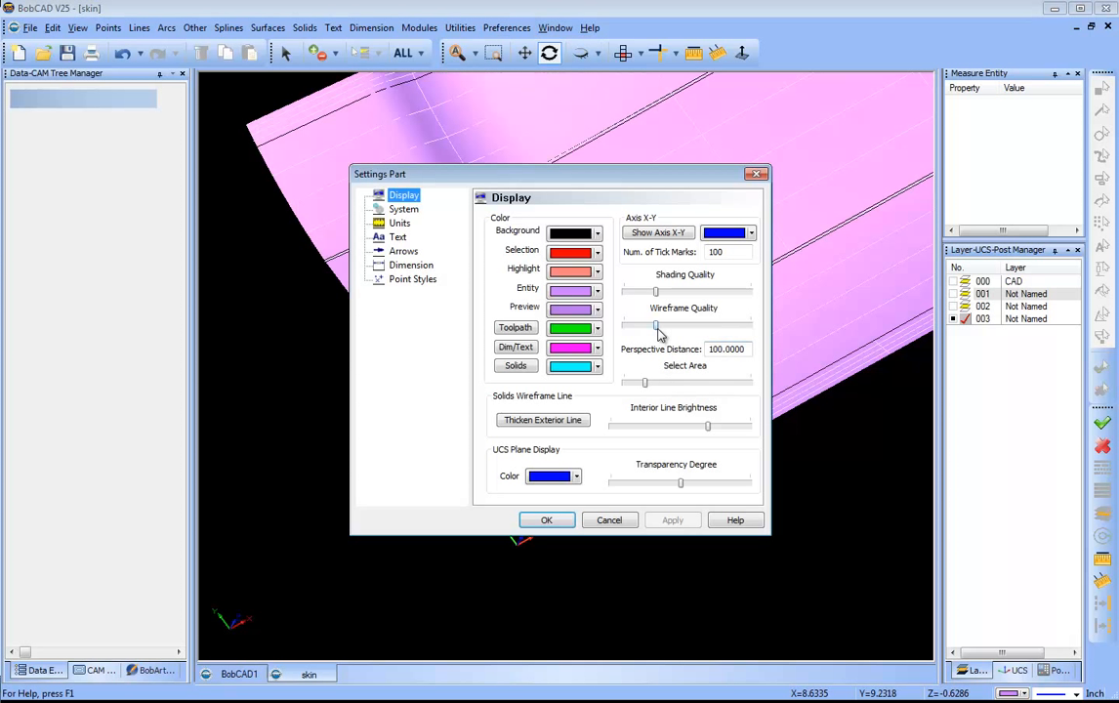
pyautogui.click(655, 291)
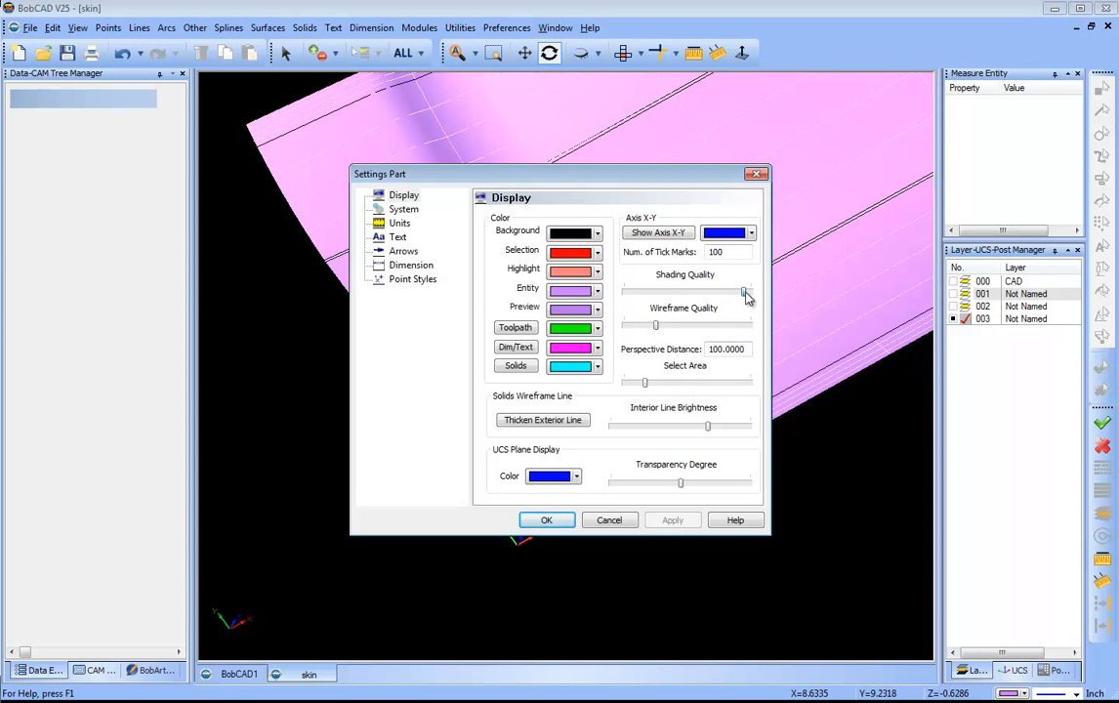
pyautogui.click(547, 519)
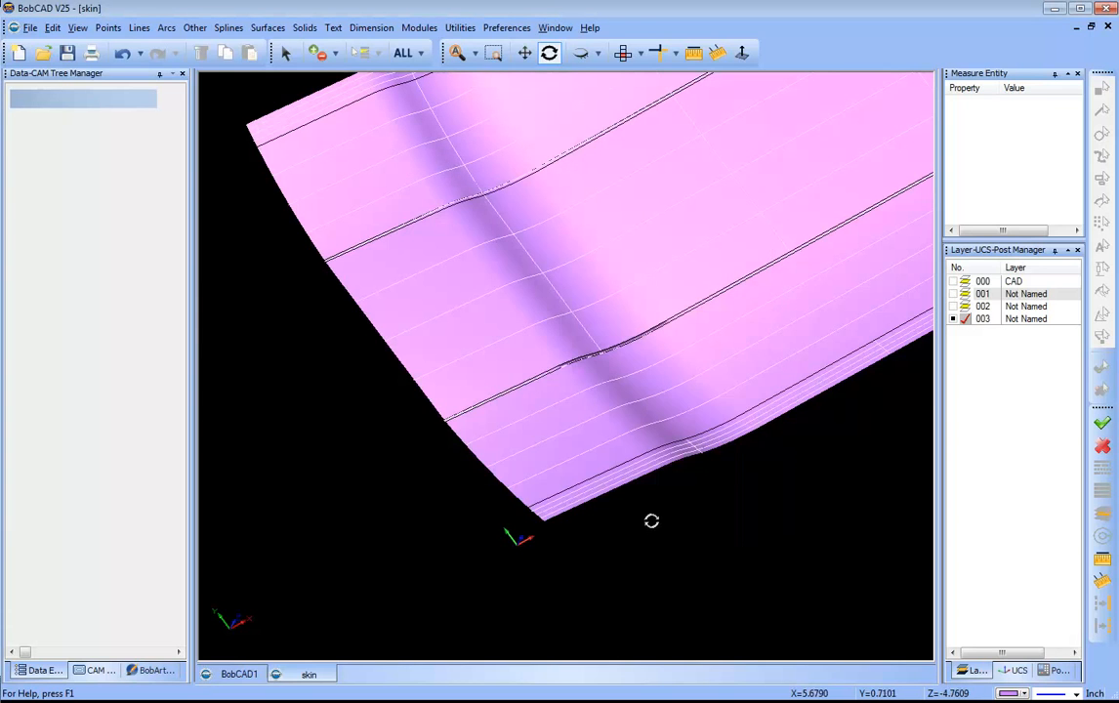
# Examine the seam between the offset patches at the transition with the finer shading, from several angles
pyautogui.moveTo(668, 382)
pyautogui.mouseDown()
pyautogui.moveTo(667, 399)
pyautogui.moveTo(659, 366)
pyautogui.mouseUp()
pyautogui.scroll(6, 644, 348)
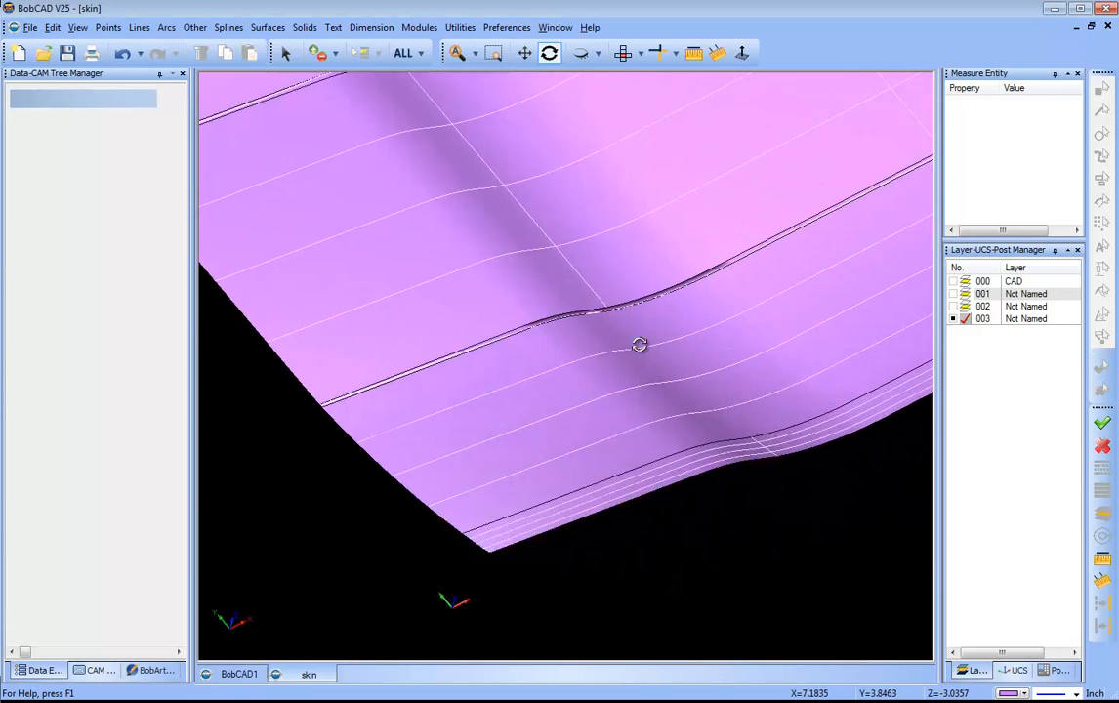
pyautogui.moveTo(600, 323); pyautogui.dragTo(632, 417, button='middle')
pyautogui.scroll(8, 627, 398)
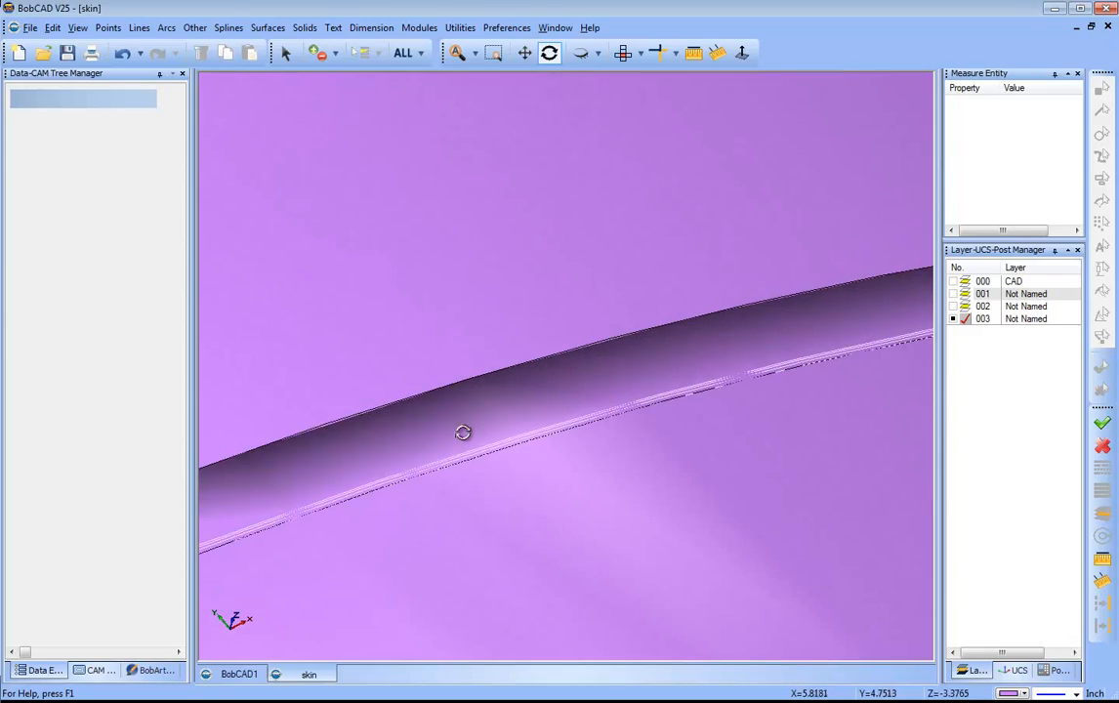
pyautogui.scroll(-10, 612, 390)
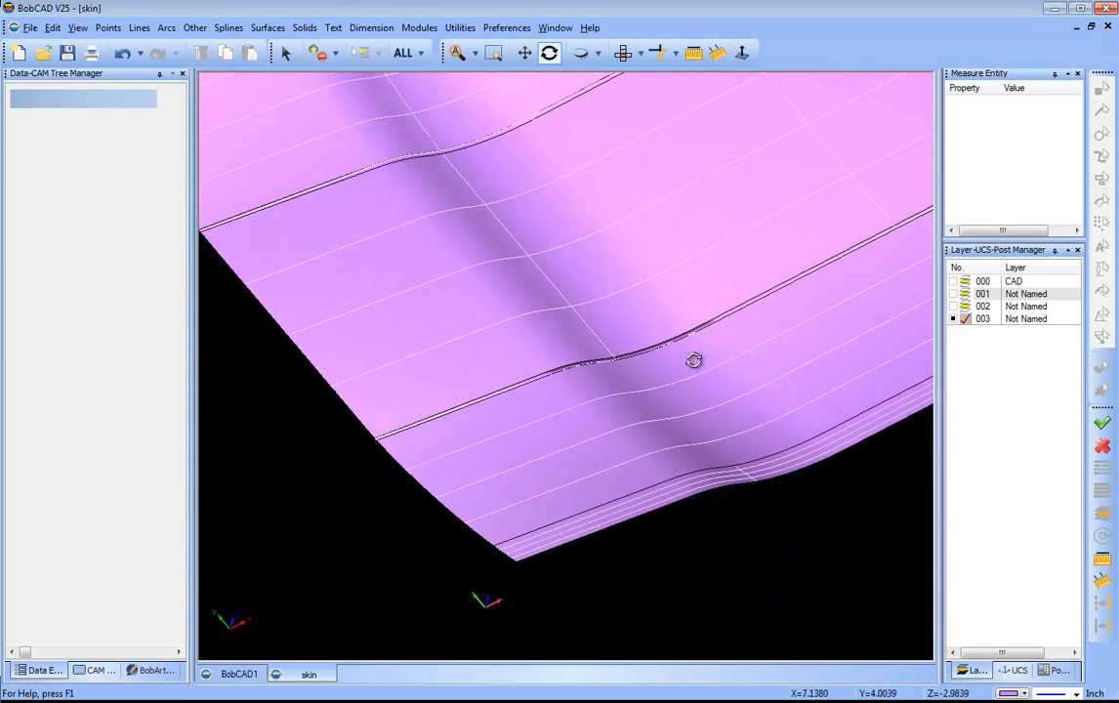
pyautogui.moveTo(723, 441); pyautogui.dragTo(674, 468)
pyautogui.scroll(5, 677, 468)
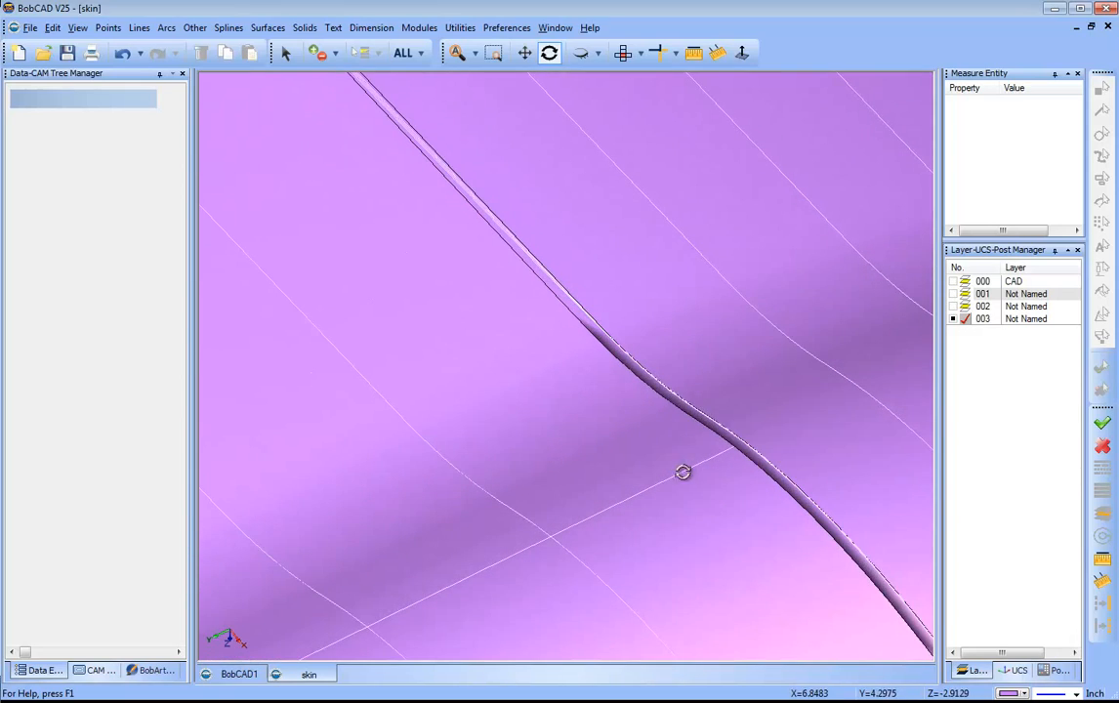
# Show layer 001 and make it the active layer, and hide layers 002 and 003
pyautogui.scroll(-5, 655, 421)
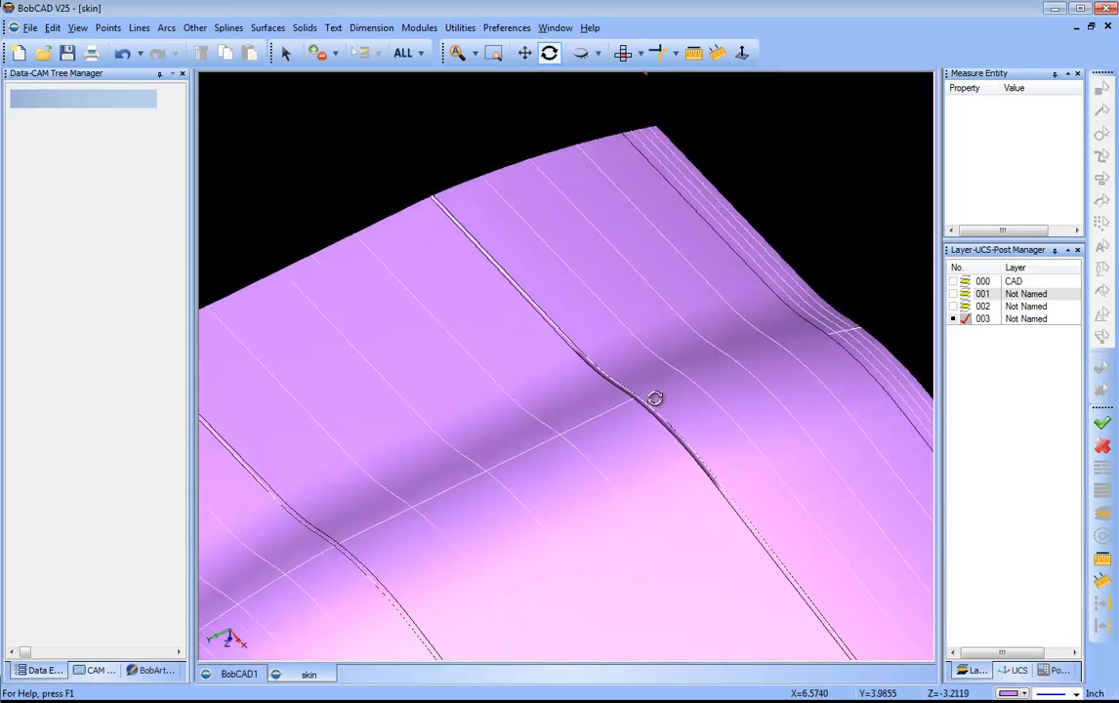
pyautogui.moveTo(657, 395); pyautogui.dragTo(635, 320)
pyautogui.scroll(5, 624, 376)
pyautogui.moveTo(624, 377); pyautogui.dragTo(935, 322)
pyautogui.click(954, 307)
pyautogui.click(953, 294)
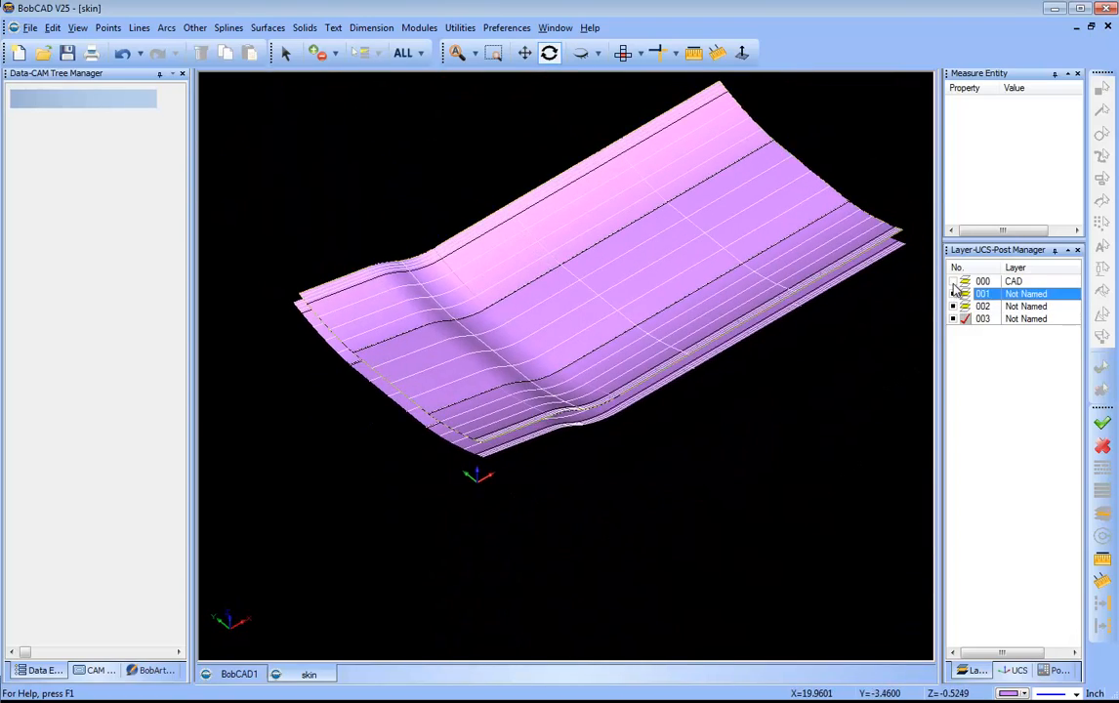
pyautogui.click(954, 281)
pyautogui.click(954, 294)
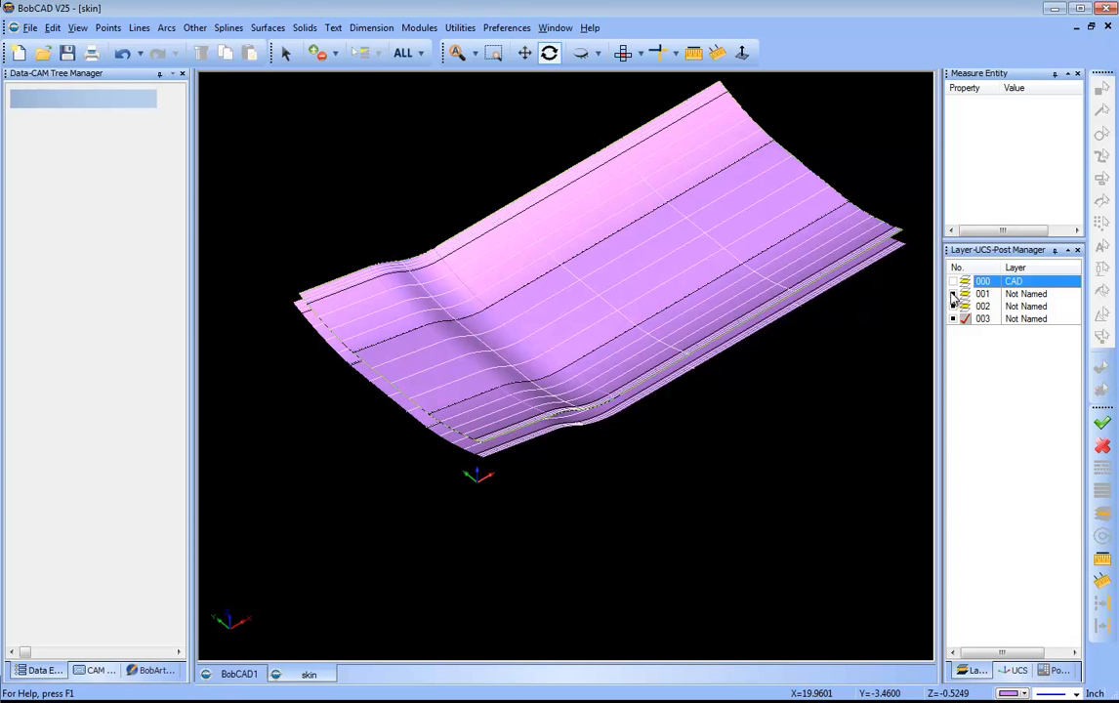
pyautogui.click(964, 294)
pyautogui.click(954, 306)
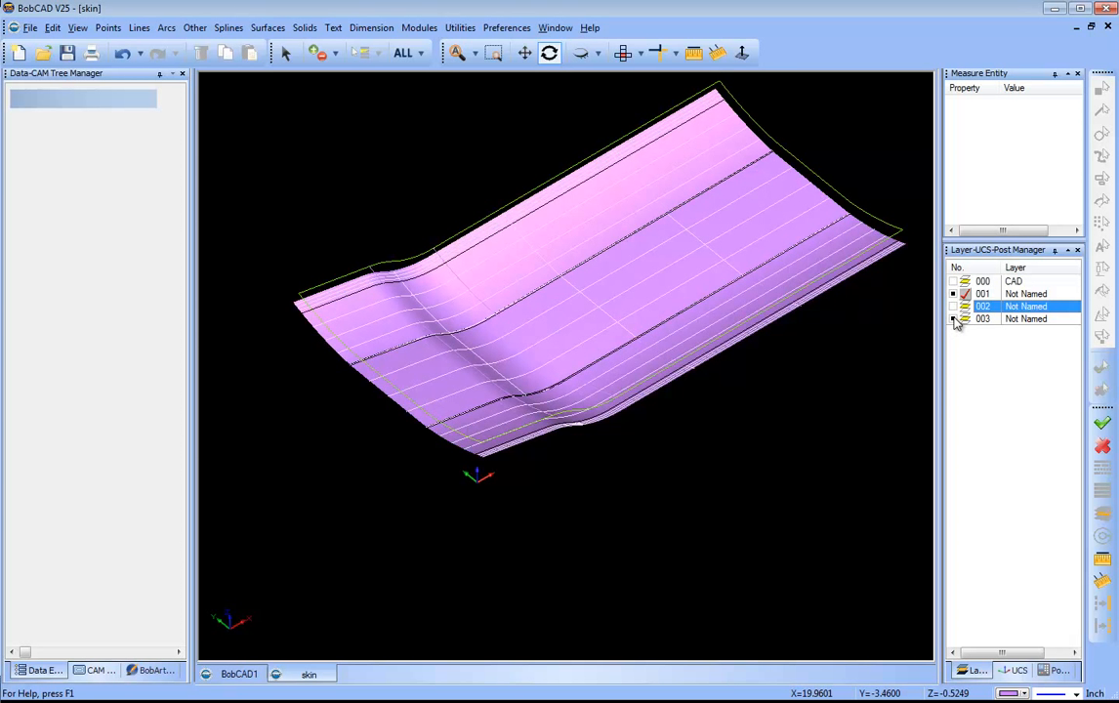
pyautogui.click(954, 319)
# Compare the middle segments of the first two cross curves by selecting them in the top view, and clear the selection
pyautogui.moveTo(728, 412); pyautogui.dragTo(712, 423)
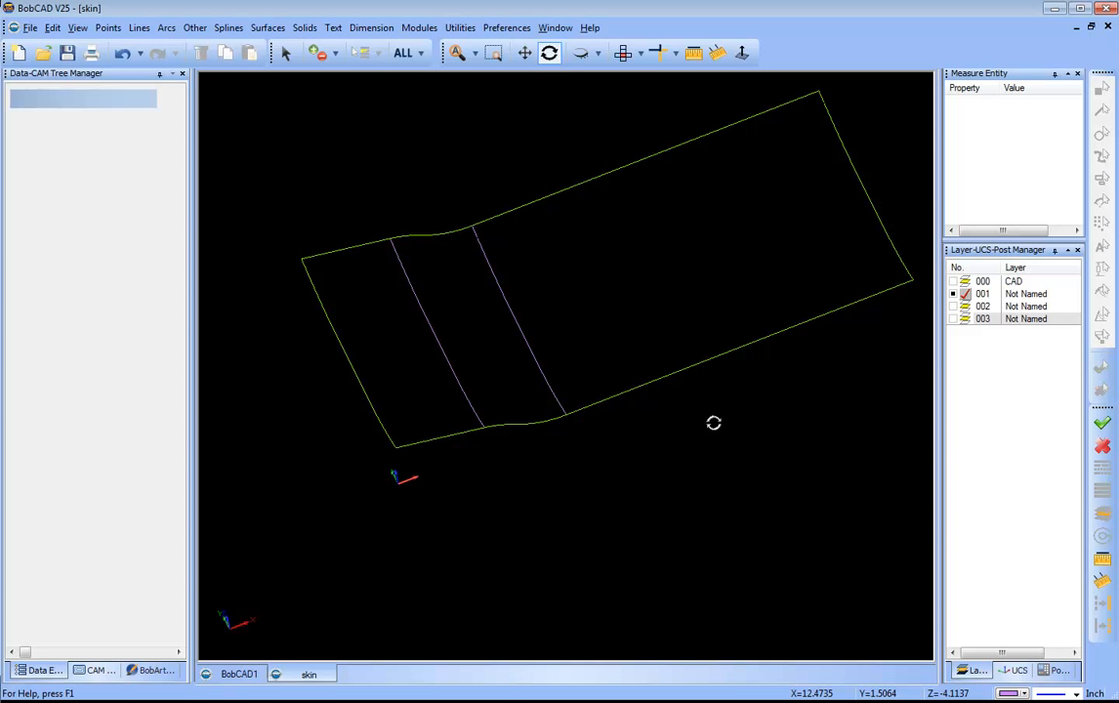
pyautogui.scroll(2, 550, 311)
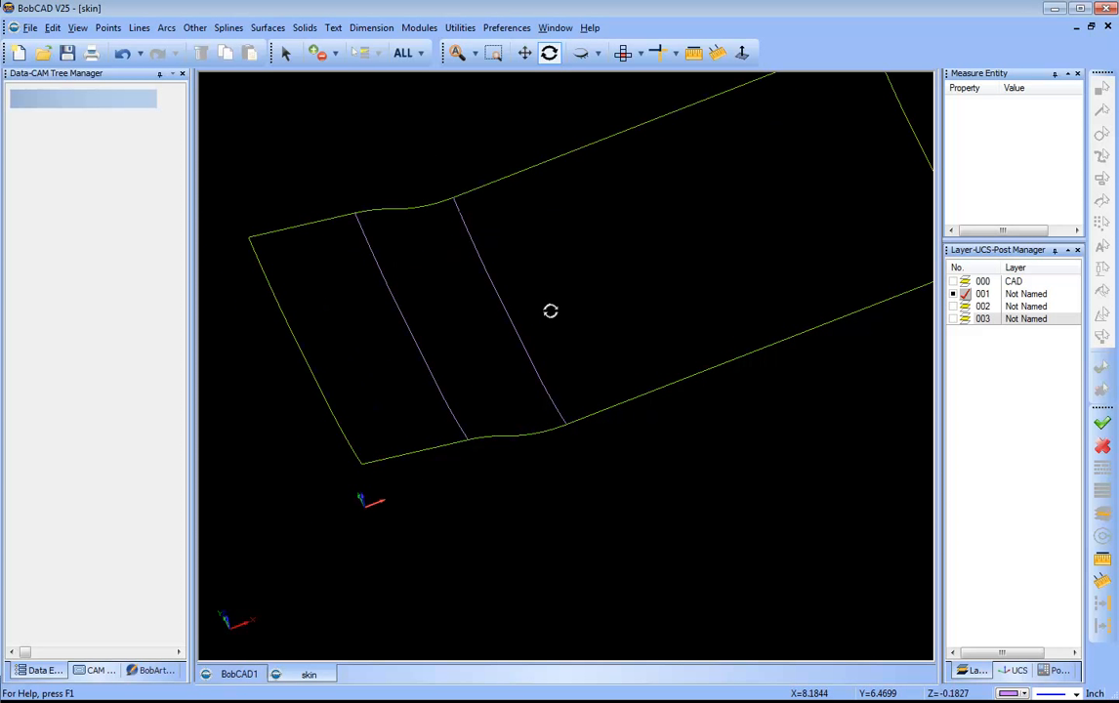
pyautogui.scroll(-1, 550, 311)
pyautogui.scroll(-2, 399, 367)
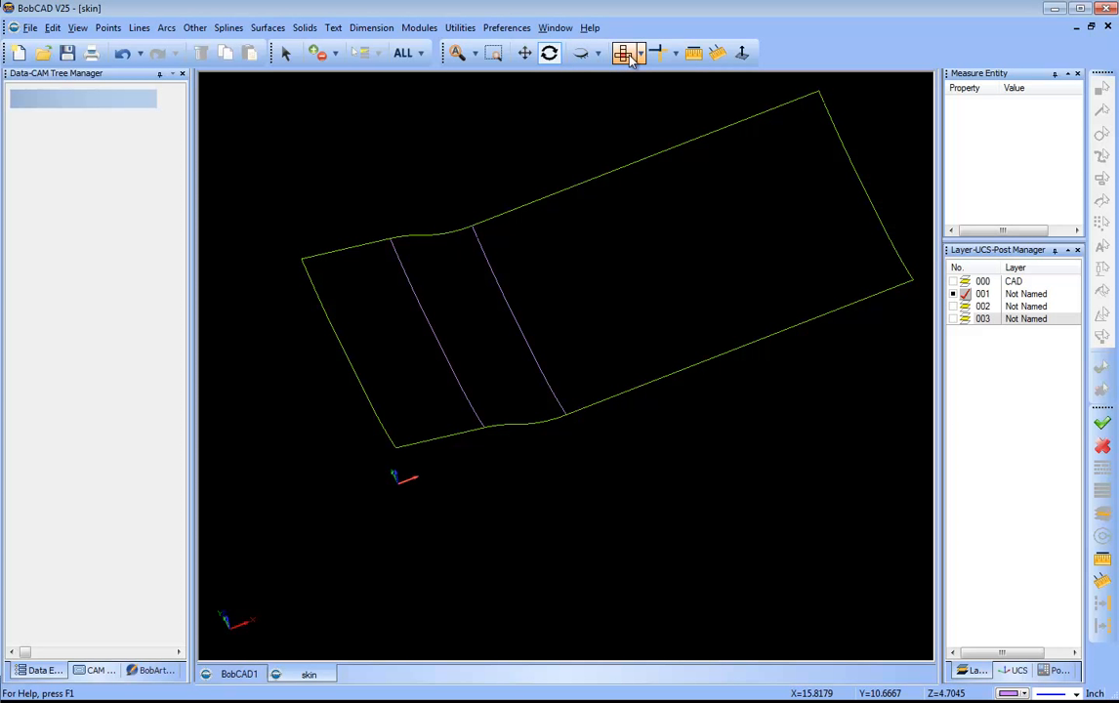
pyautogui.click(622, 53)
pyautogui.click(286, 53)
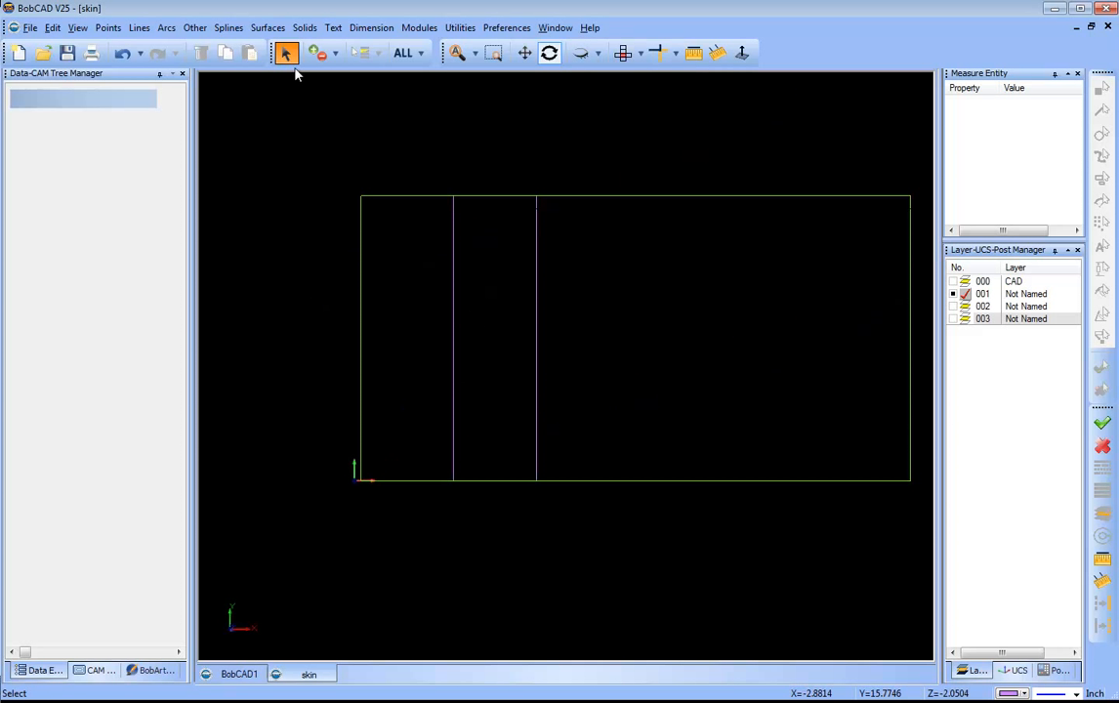
pyautogui.click(453, 305)
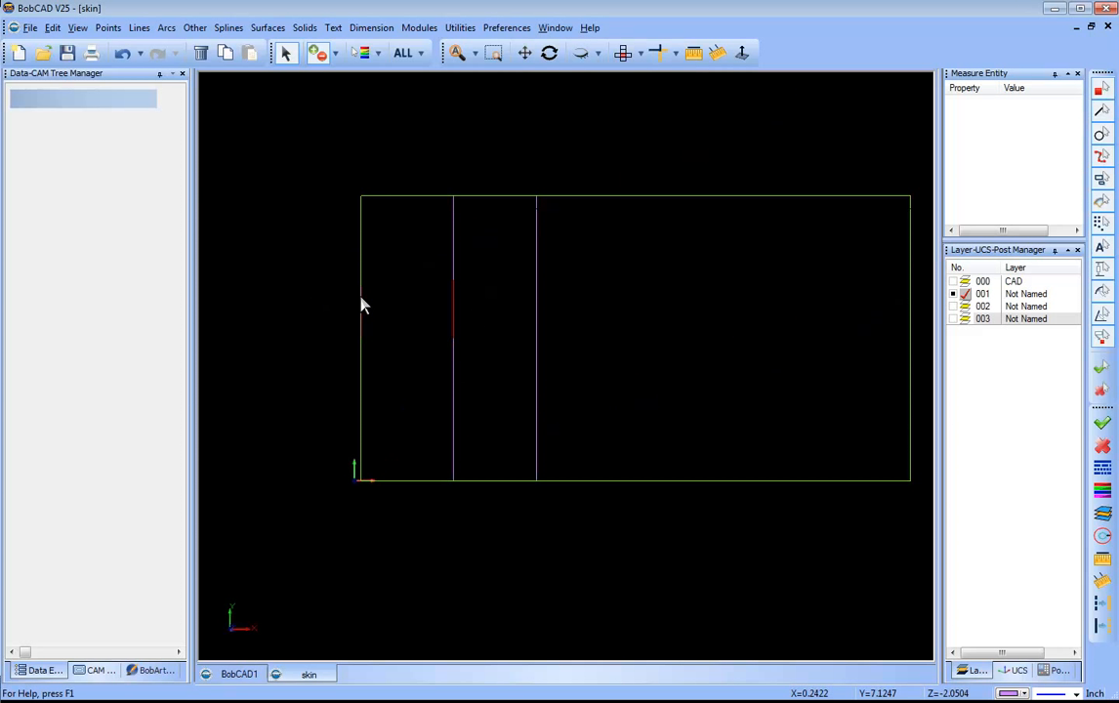
pyautogui.click(361, 303)
pyautogui.scroll(2, 459, 322)
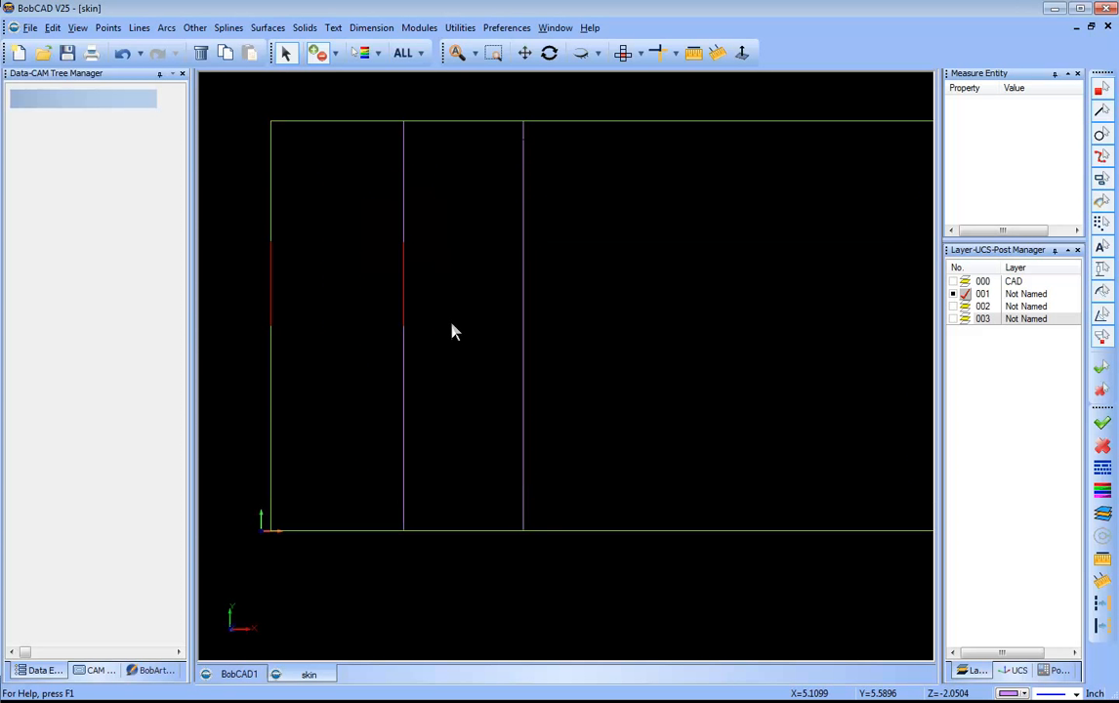
pyautogui.moveTo(452, 327); pyautogui.dragTo(556, 377, button='middle')
pyautogui.scroll(2, 556, 377)
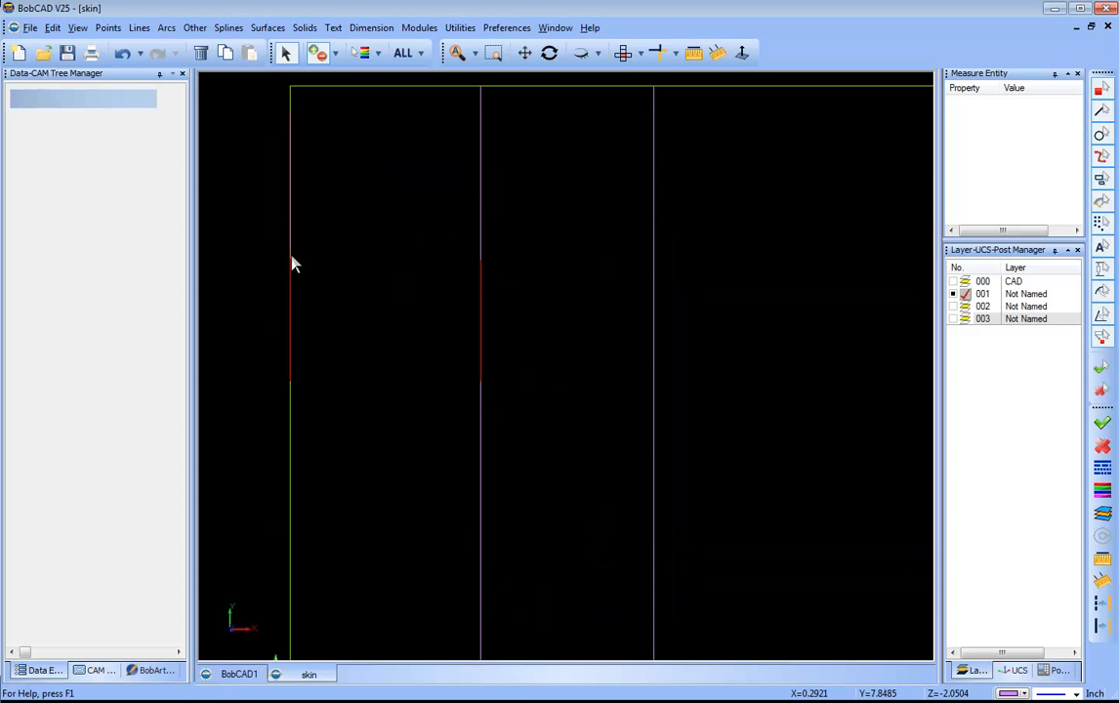
pyautogui.rightClick(350, 207)
pyautogui.click(389, 230)
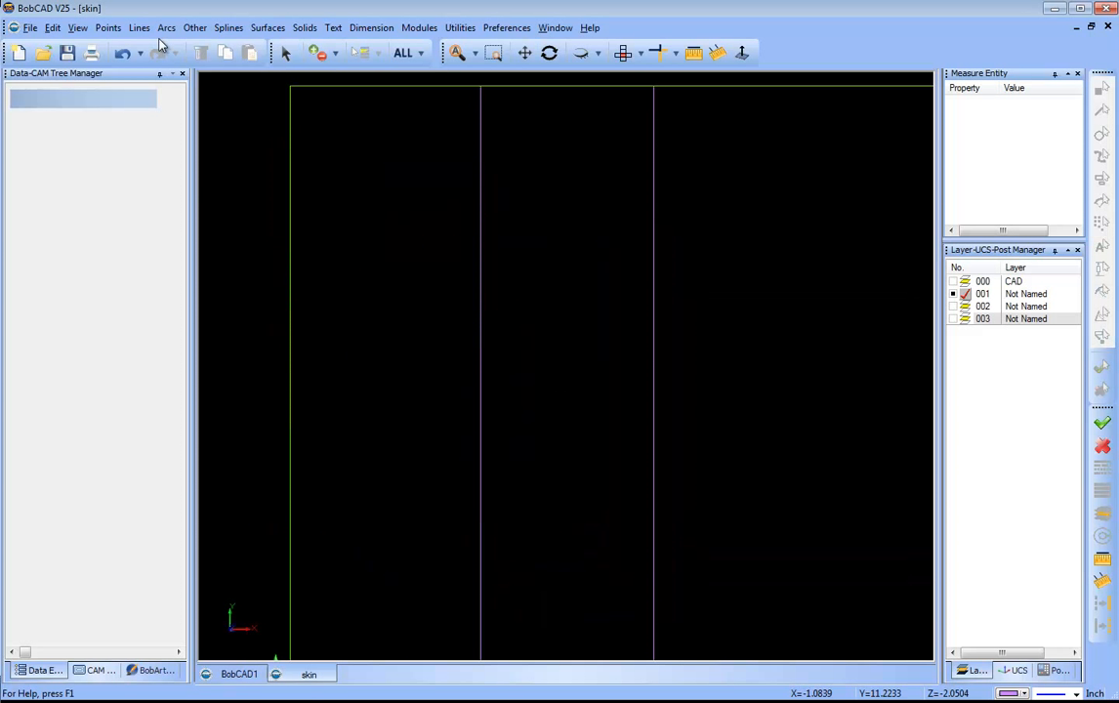
# Place end points where the upper and middle segments meet on the outer end curve beside the origin
pyautogui.click(108, 27)
pyautogui.click(149, 90)
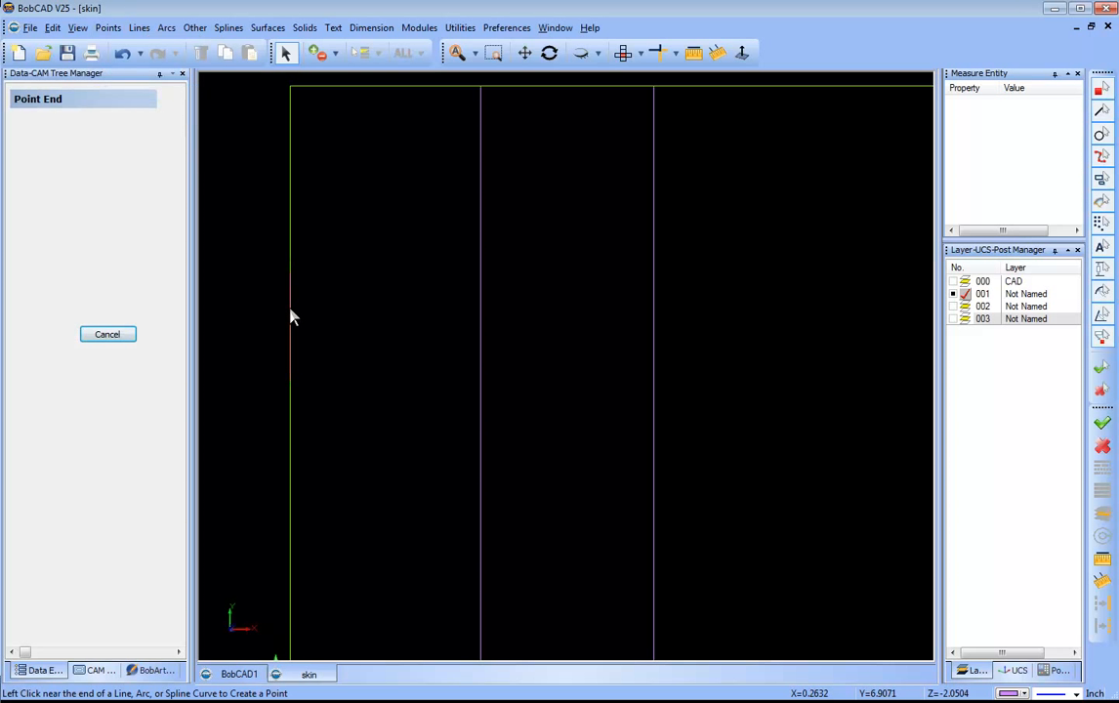
pyautogui.click(290, 274)
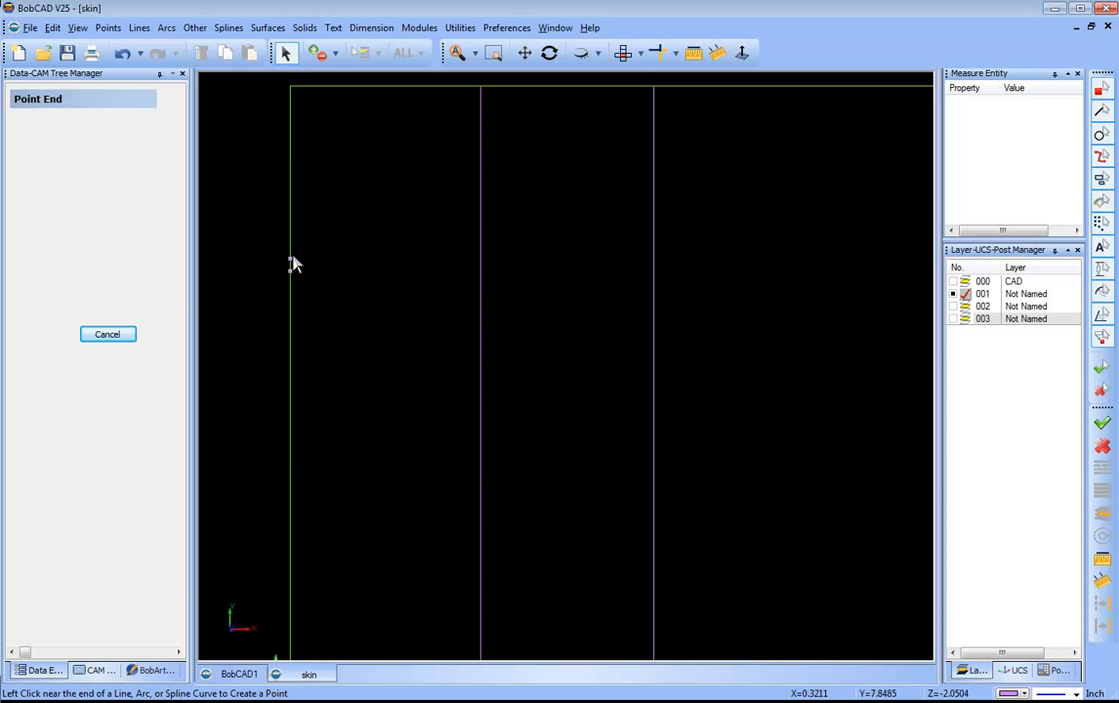
pyautogui.rightClick(375, 234)
pyautogui.click(411, 253)
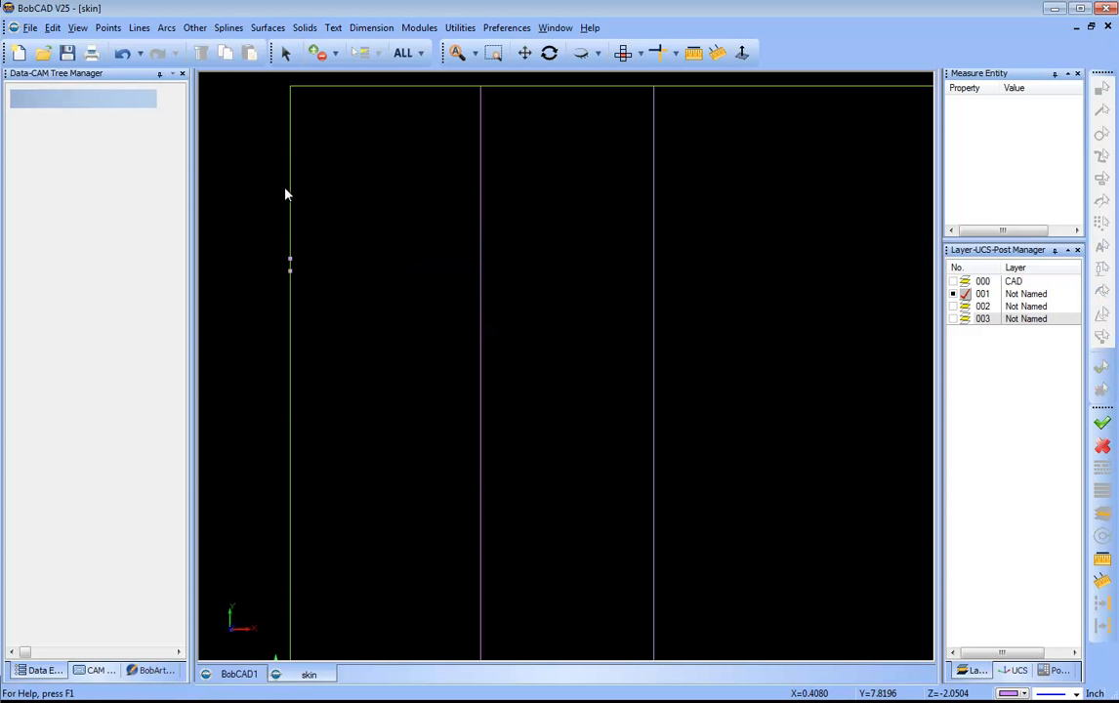
# Try to break the upper and middle segments of the second cross curve at the end curve's points with Break at Entity
pyautogui.click(460, 27)
pyautogui.moveTo(522, 124)
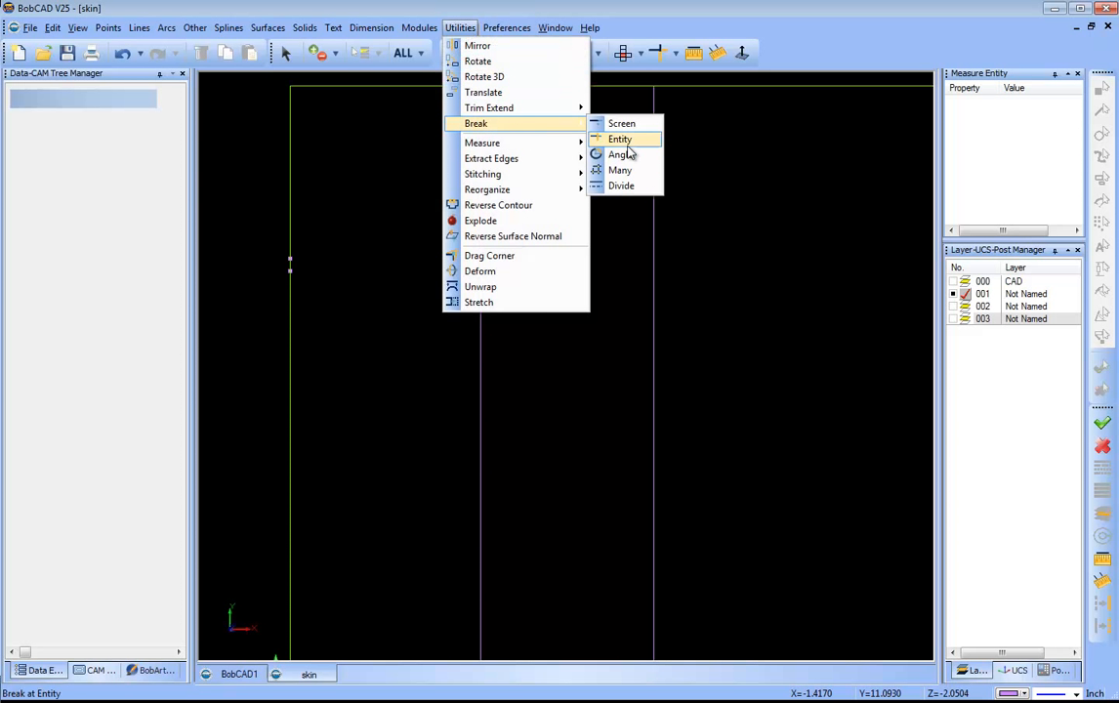
pyautogui.click(632, 139)
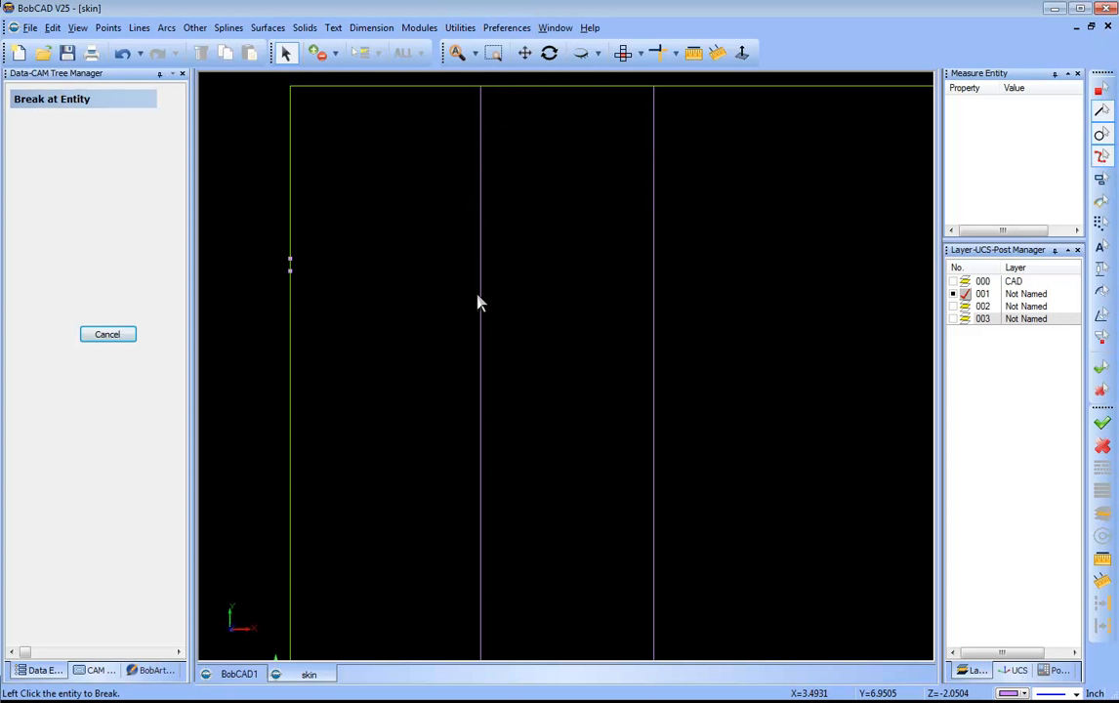
pyautogui.click(480, 297)
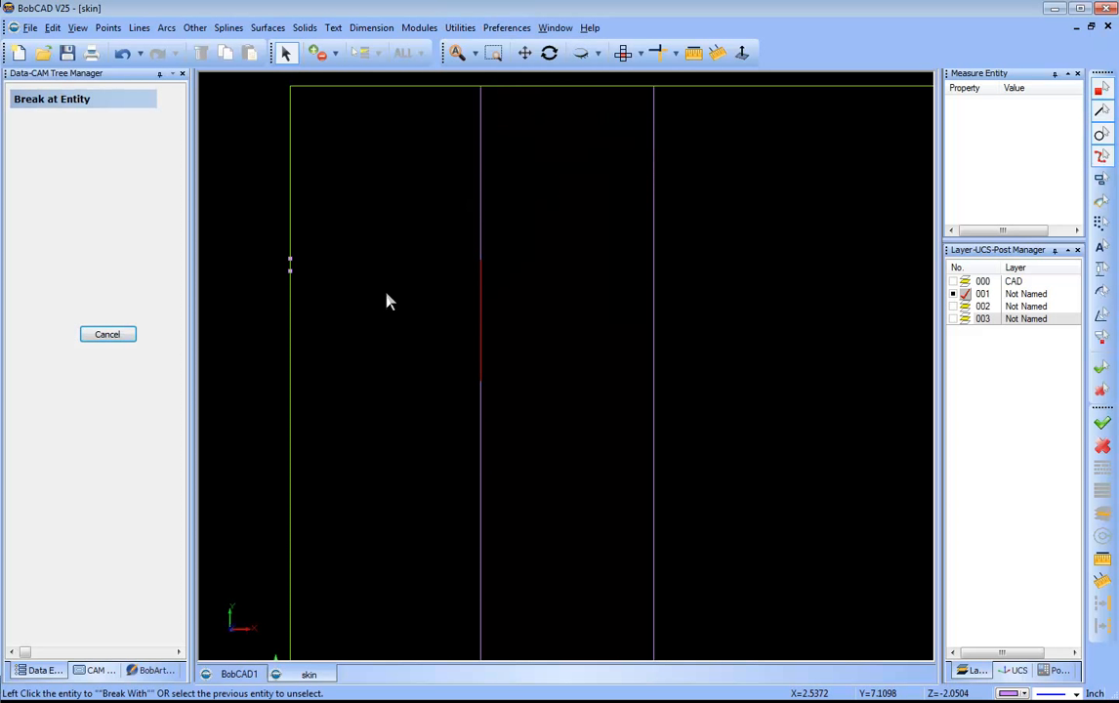
pyautogui.click(290, 271)
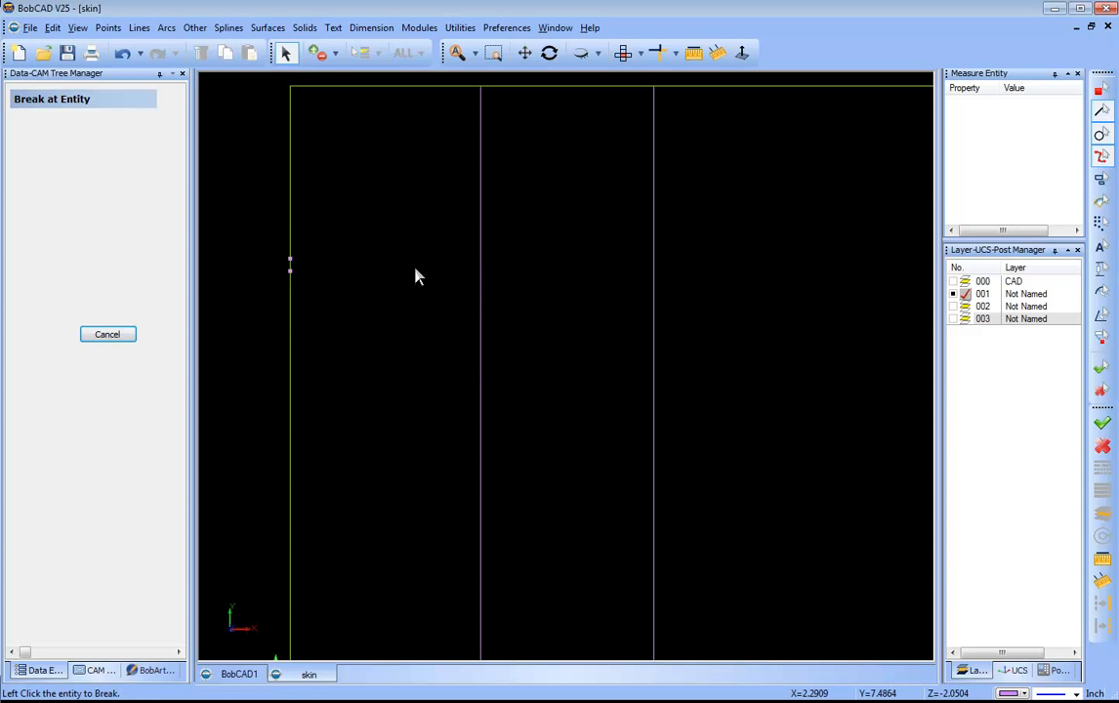
pyautogui.click(481, 253)
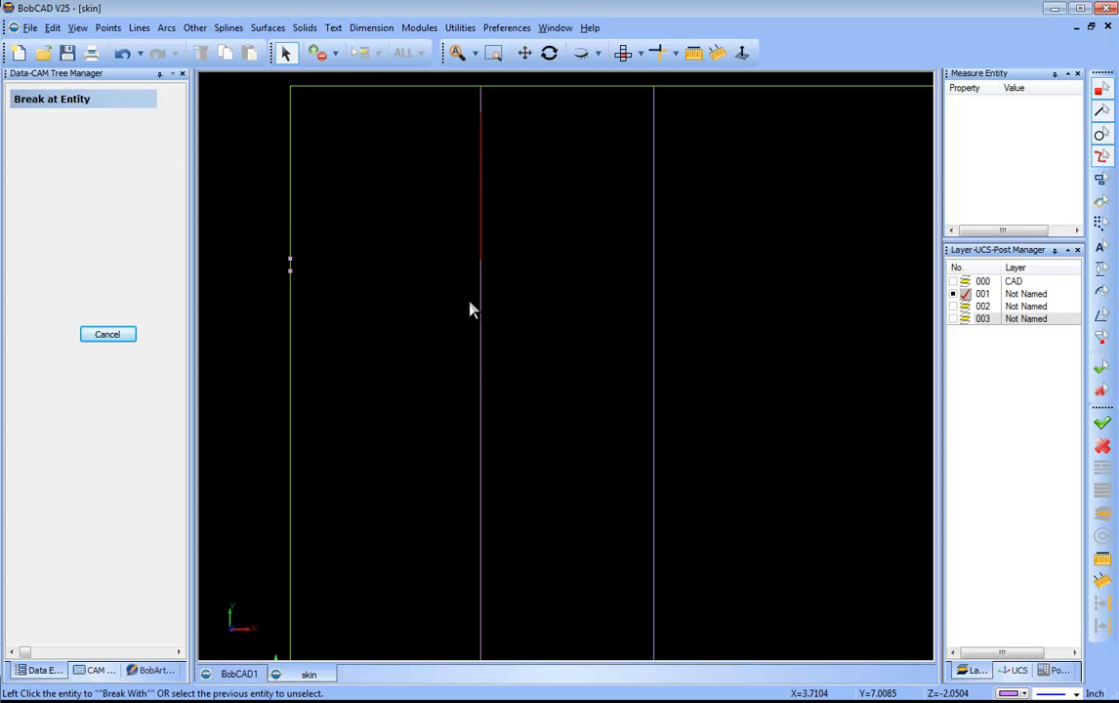
pyautogui.click(289, 260)
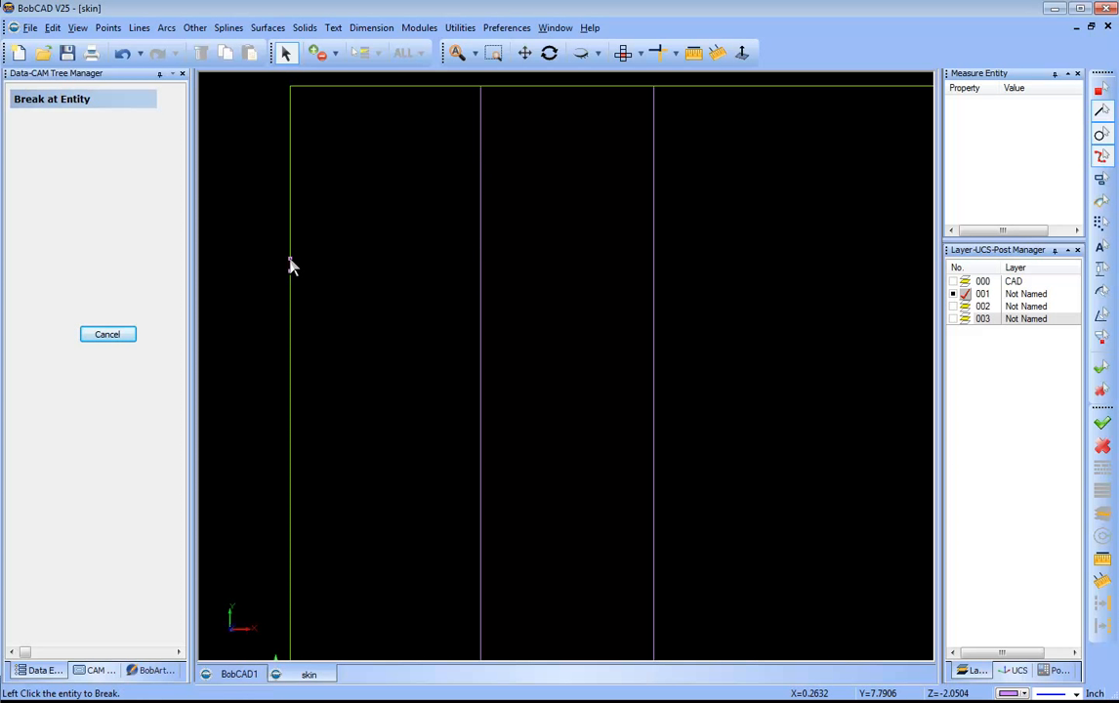
pyautogui.rightClick(535, 256)
pyautogui.click(569, 269)
# Place end points at the segment joints of the second and third cross curves
pyautogui.click(107, 27)
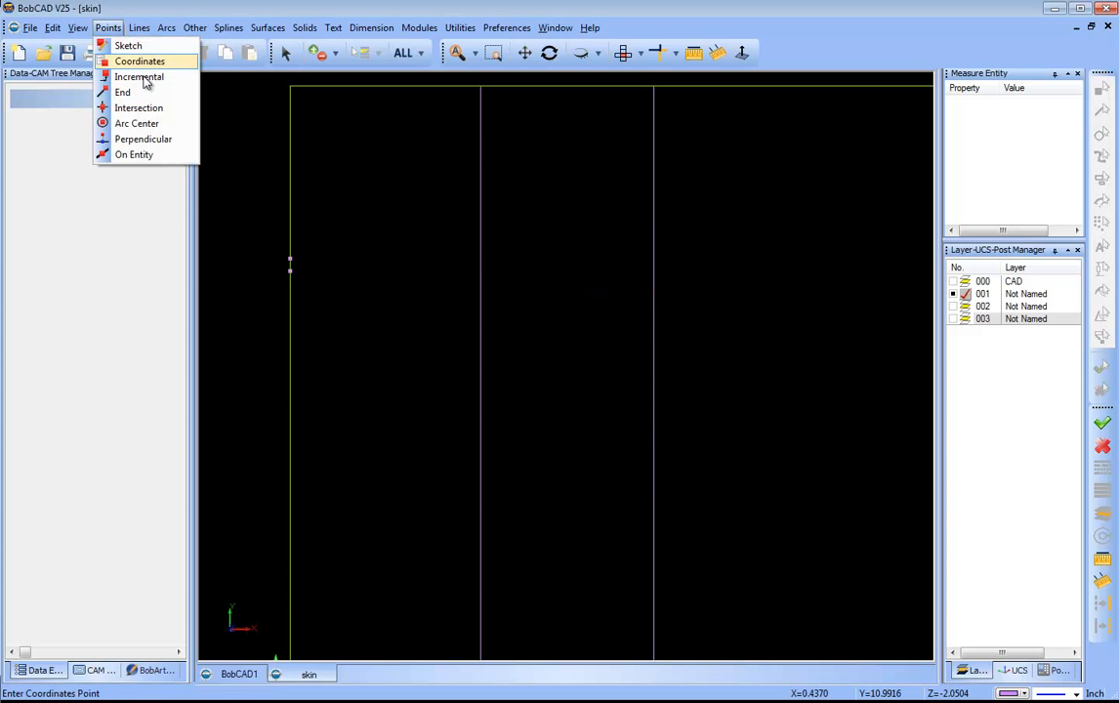
pyautogui.click(123, 93)
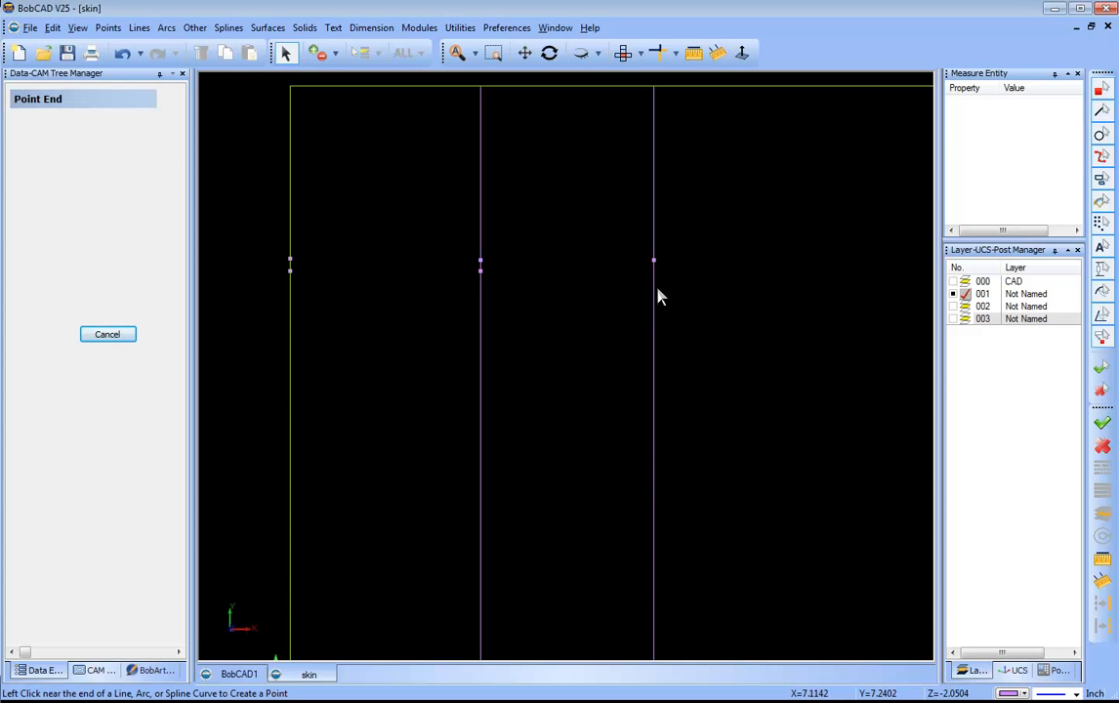
pyautogui.scroll(-3, 791, 301)
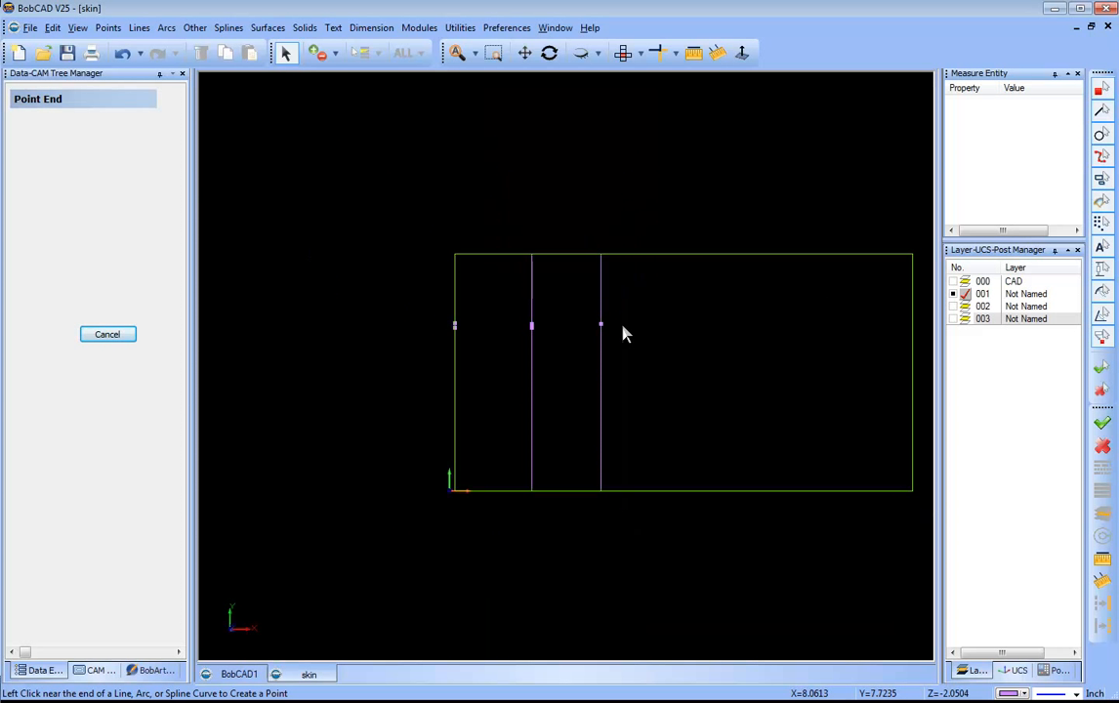
pyautogui.rightClick(681, 323)
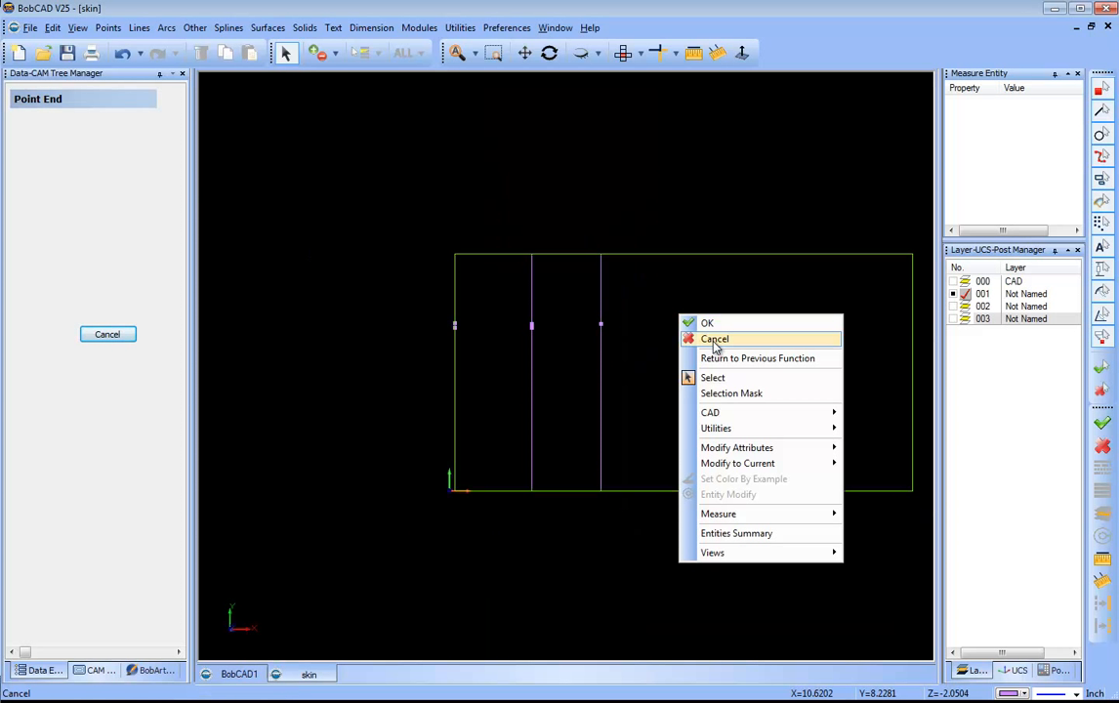
pyautogui.click(709, 334)
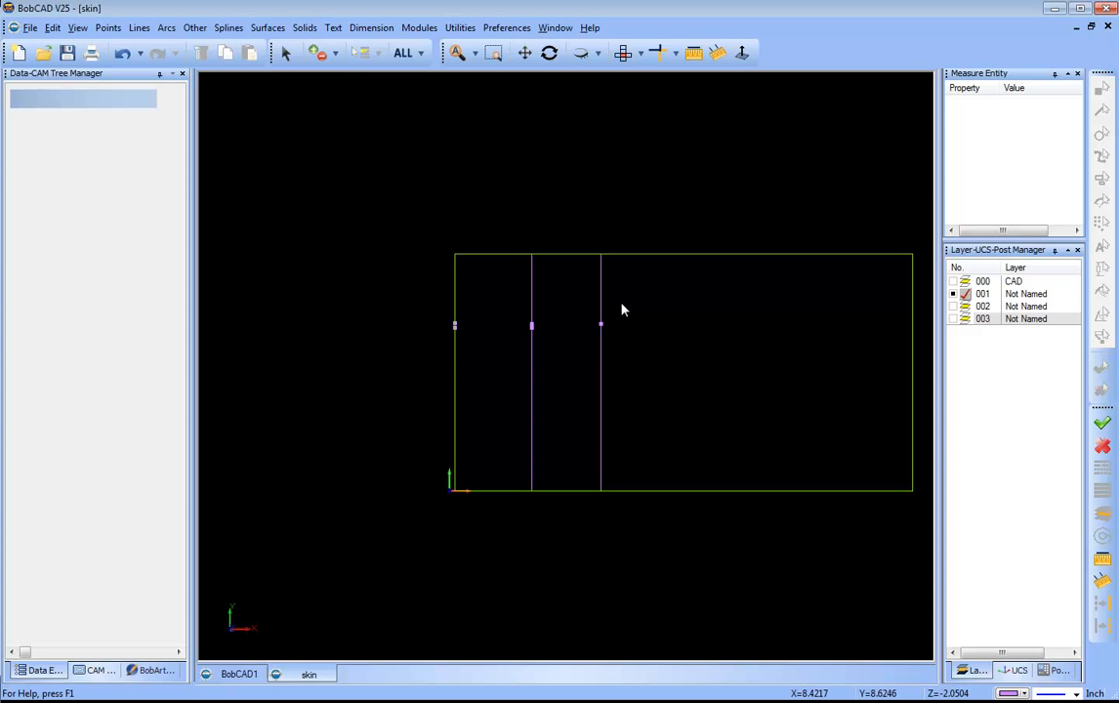
# Undo the end points placed on the cross curves
pyautogui.click(123, 54)
pyautogui.click(123, 54)
pyautogui.click(123, 55)
pyautogui.rightClick(591, 98)
pyautogui.click(630, 120)
# Show the CAD layer 000 and view the original patched surfaces together with the curves at an angle
pyautogui.click(954, 282)
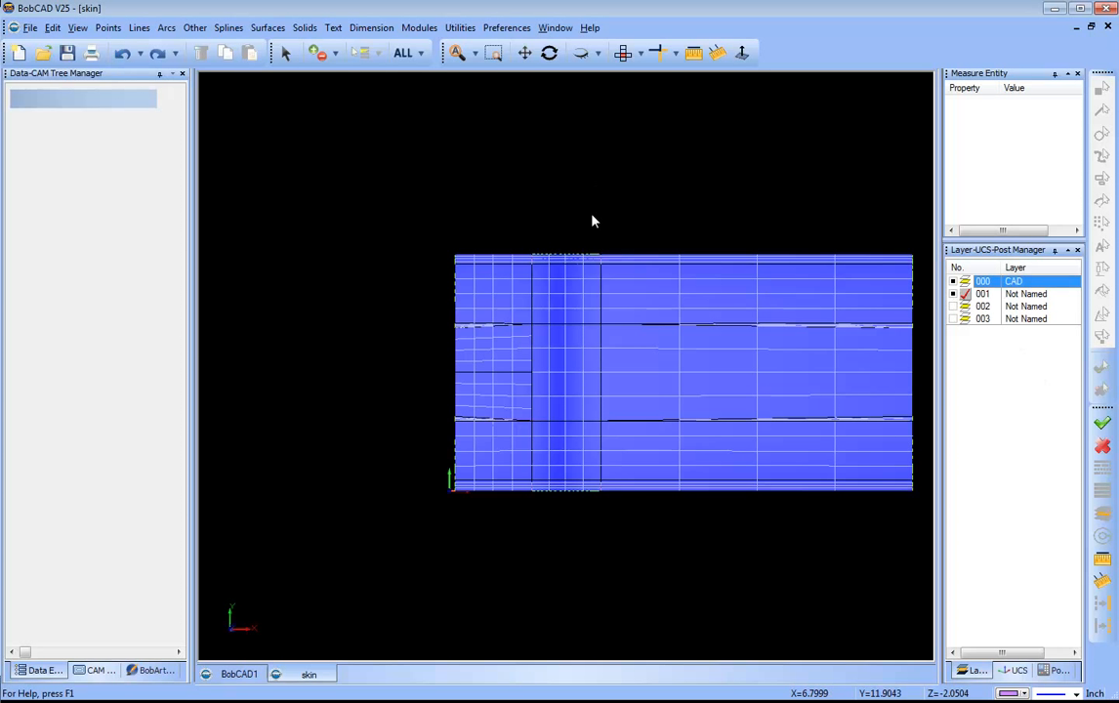
pyautogui.click(549, 53)
pyautogui.moveTo(623, 458); pyautogui.dragTo(590, 436)
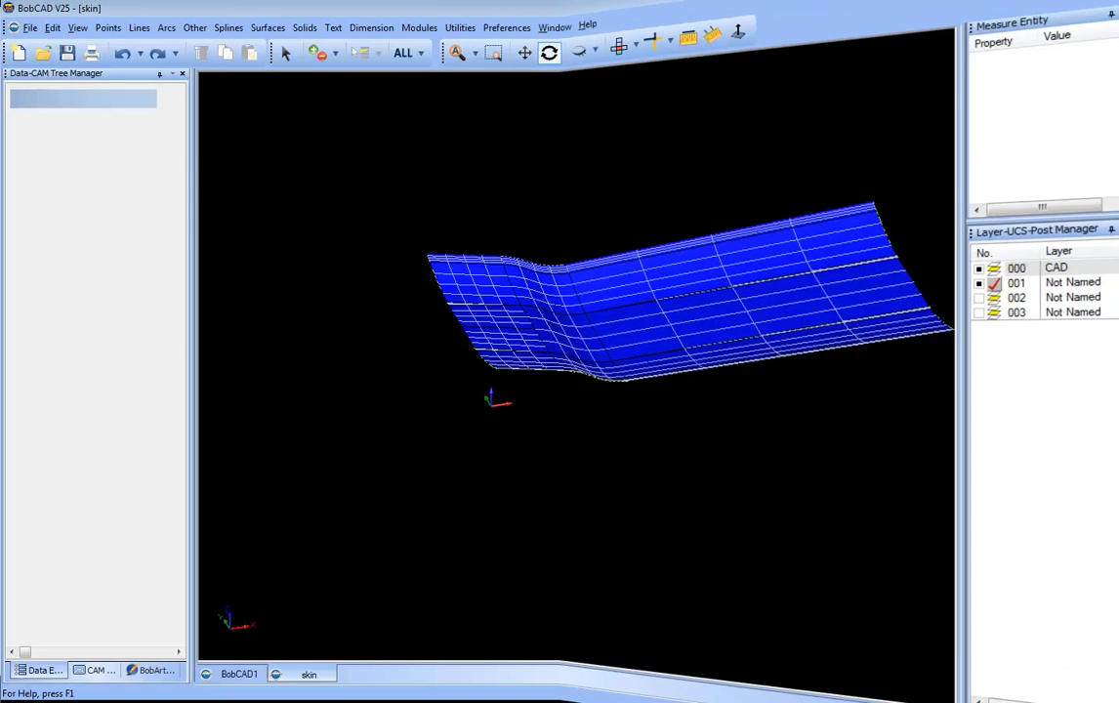